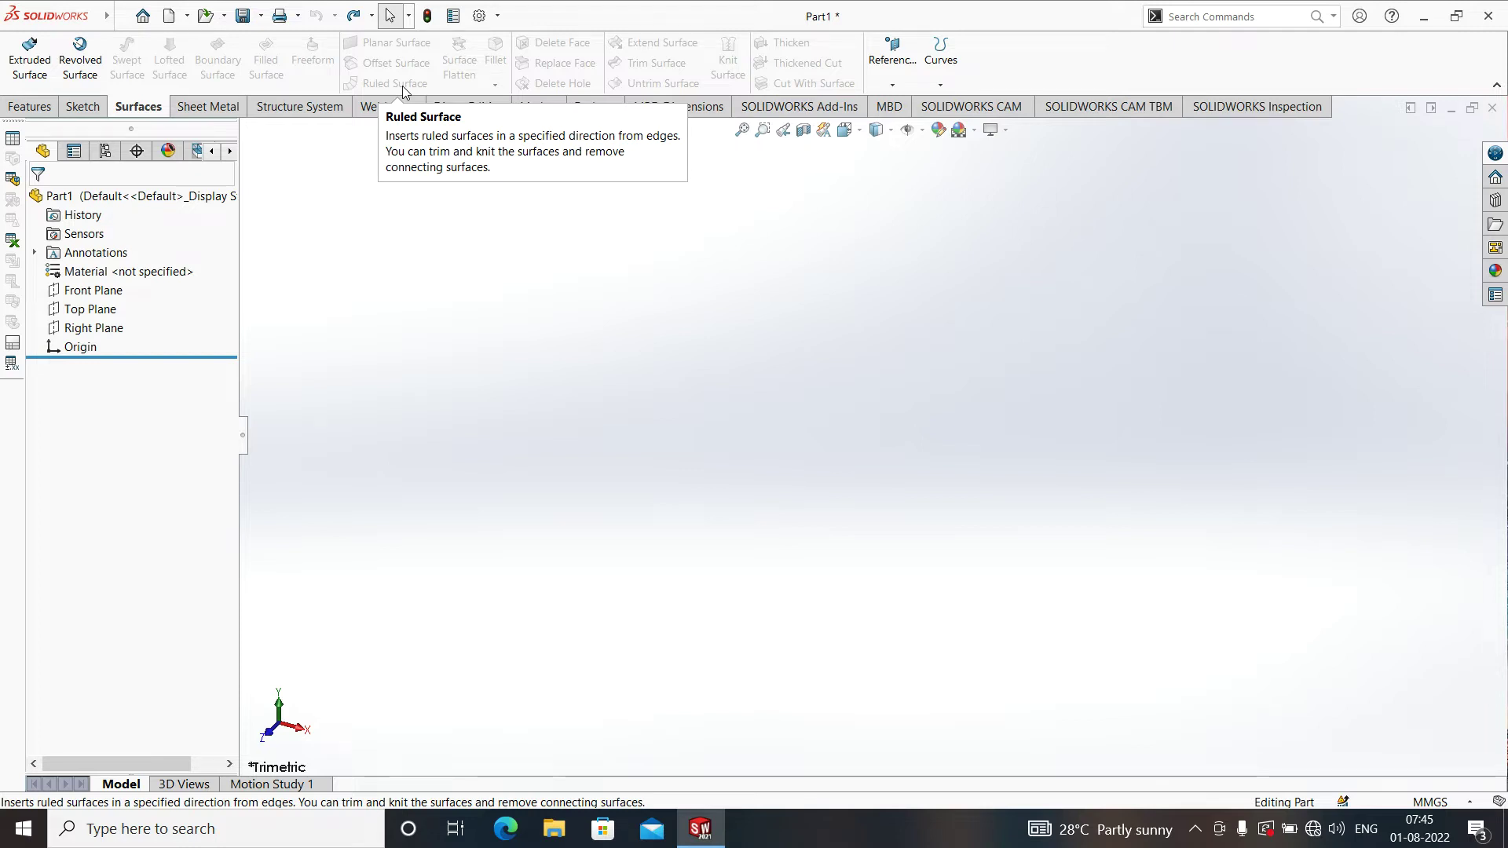
# - Open a new sketch, Sketch3, on the Top Plane and ready the Centerpoint Arc tool
pyautogui.click(82, 310)
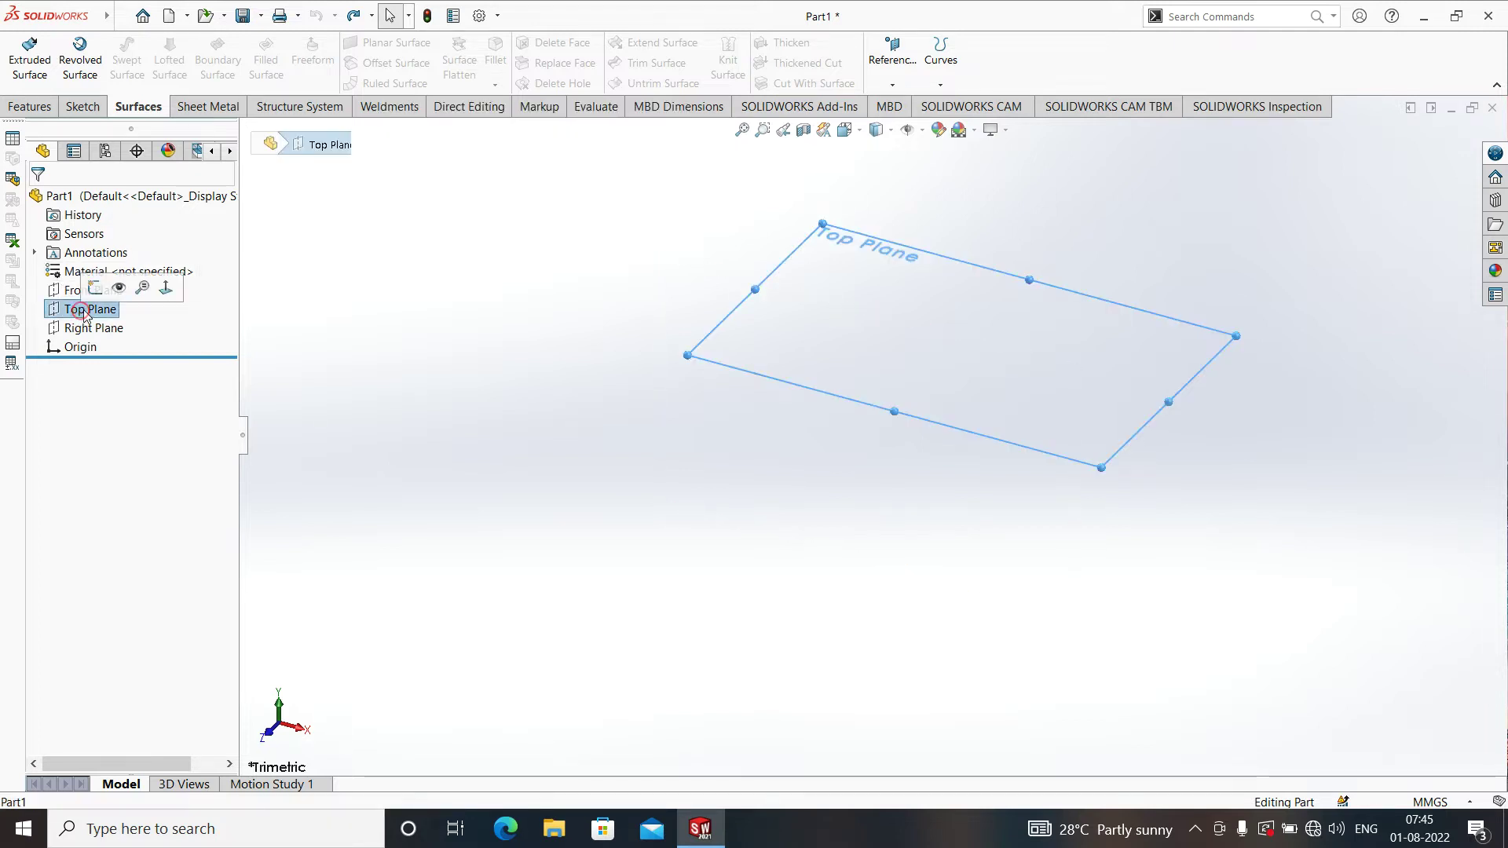
pyautogui.click(95, 287)
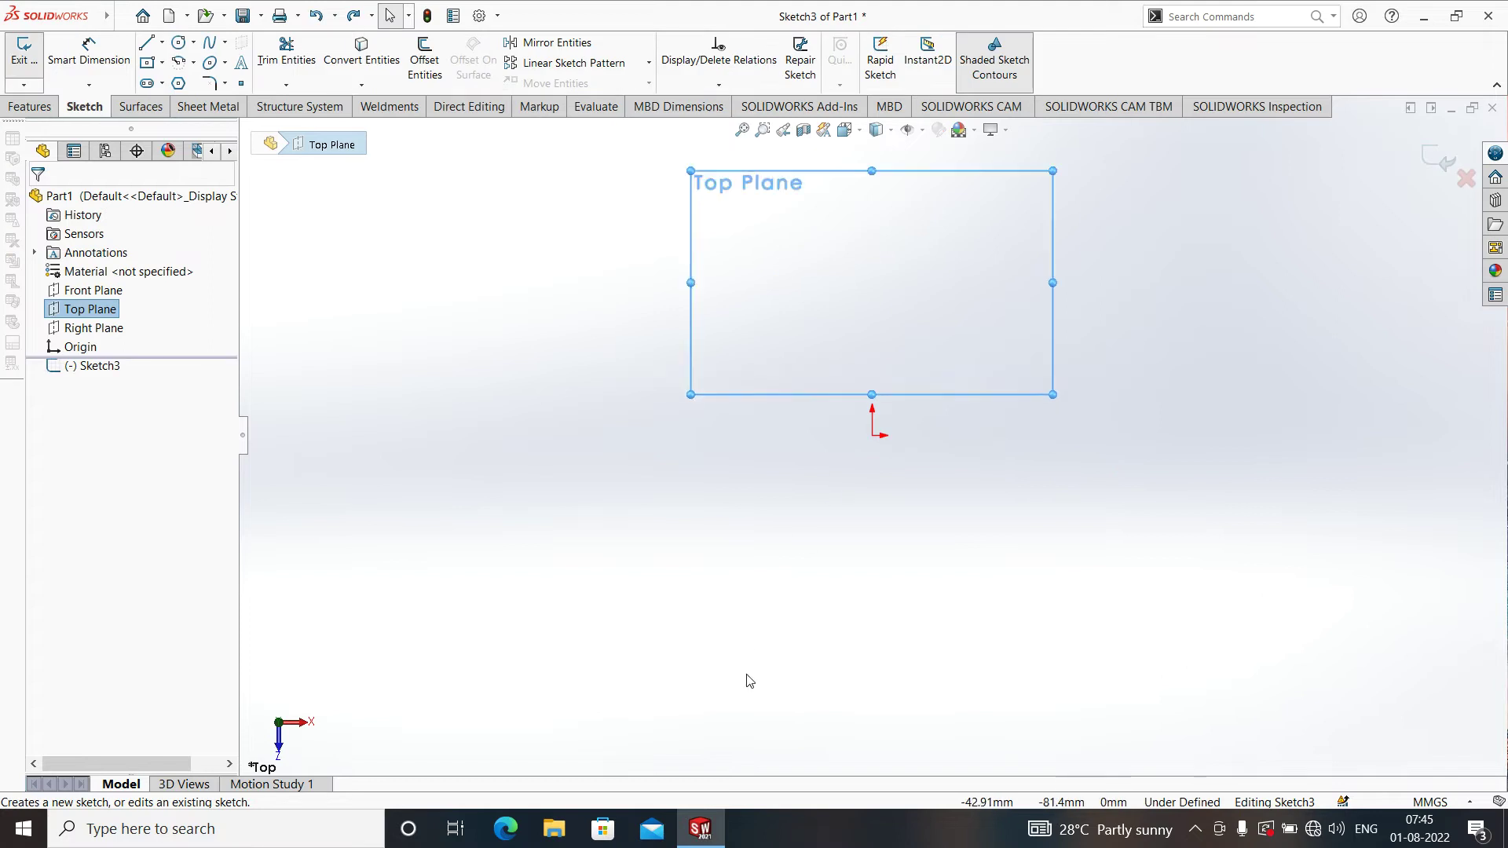
pyautogui.scroll(2, 976, 408)
pyautogui.scroll(-4, 1068, 464)
pyautogui.scroll(4, 786, 525)
pyautogui.scroll(2, 717, 451)
pyautogui.scroll(-4, 719, 424)
pyautogui.scroll(3, 754, 401)
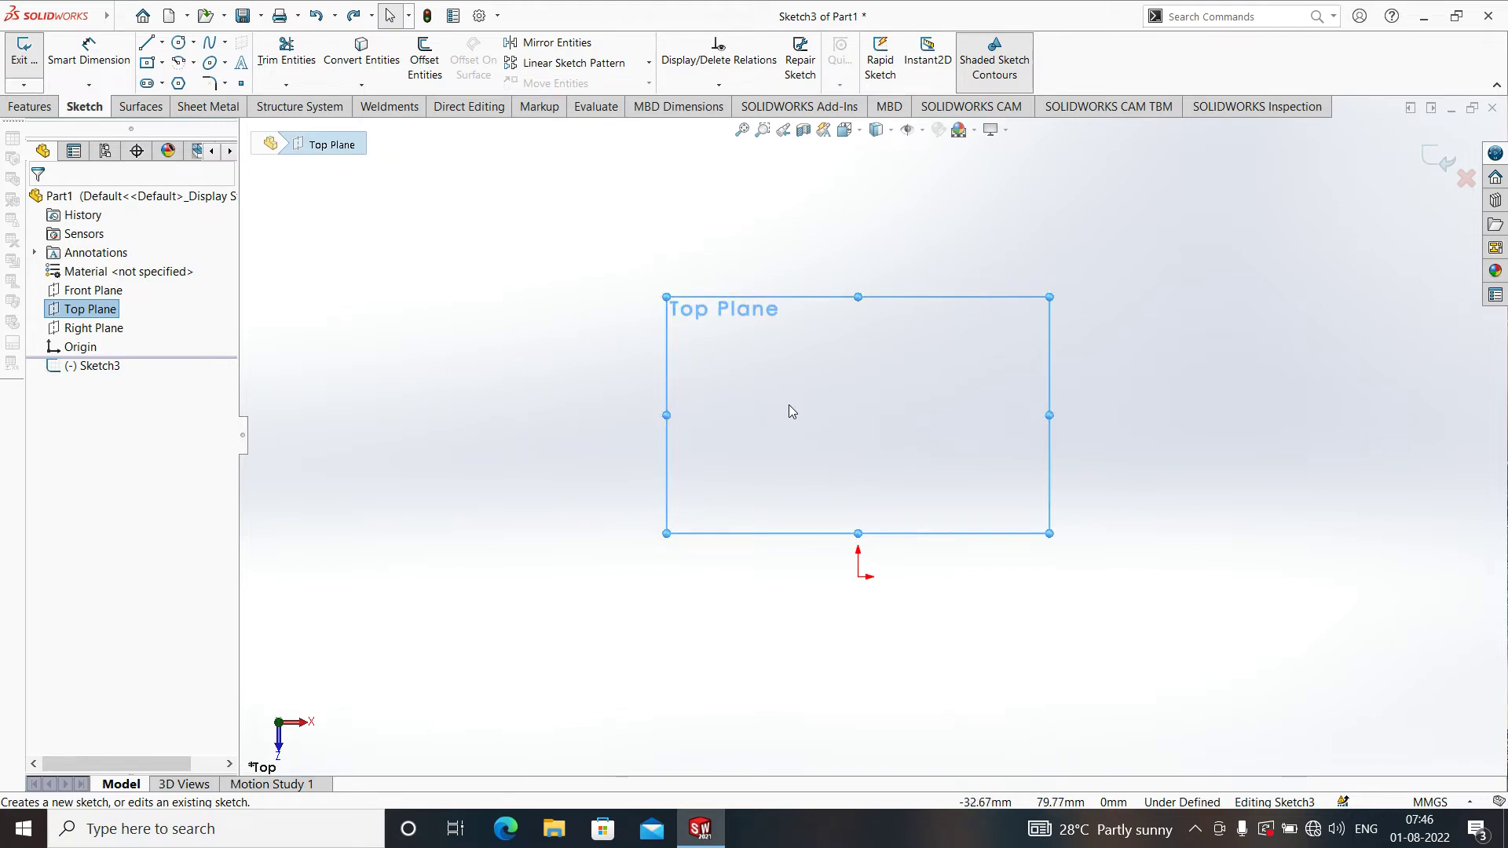
pyautogui.scroll(-4, 864, 389)
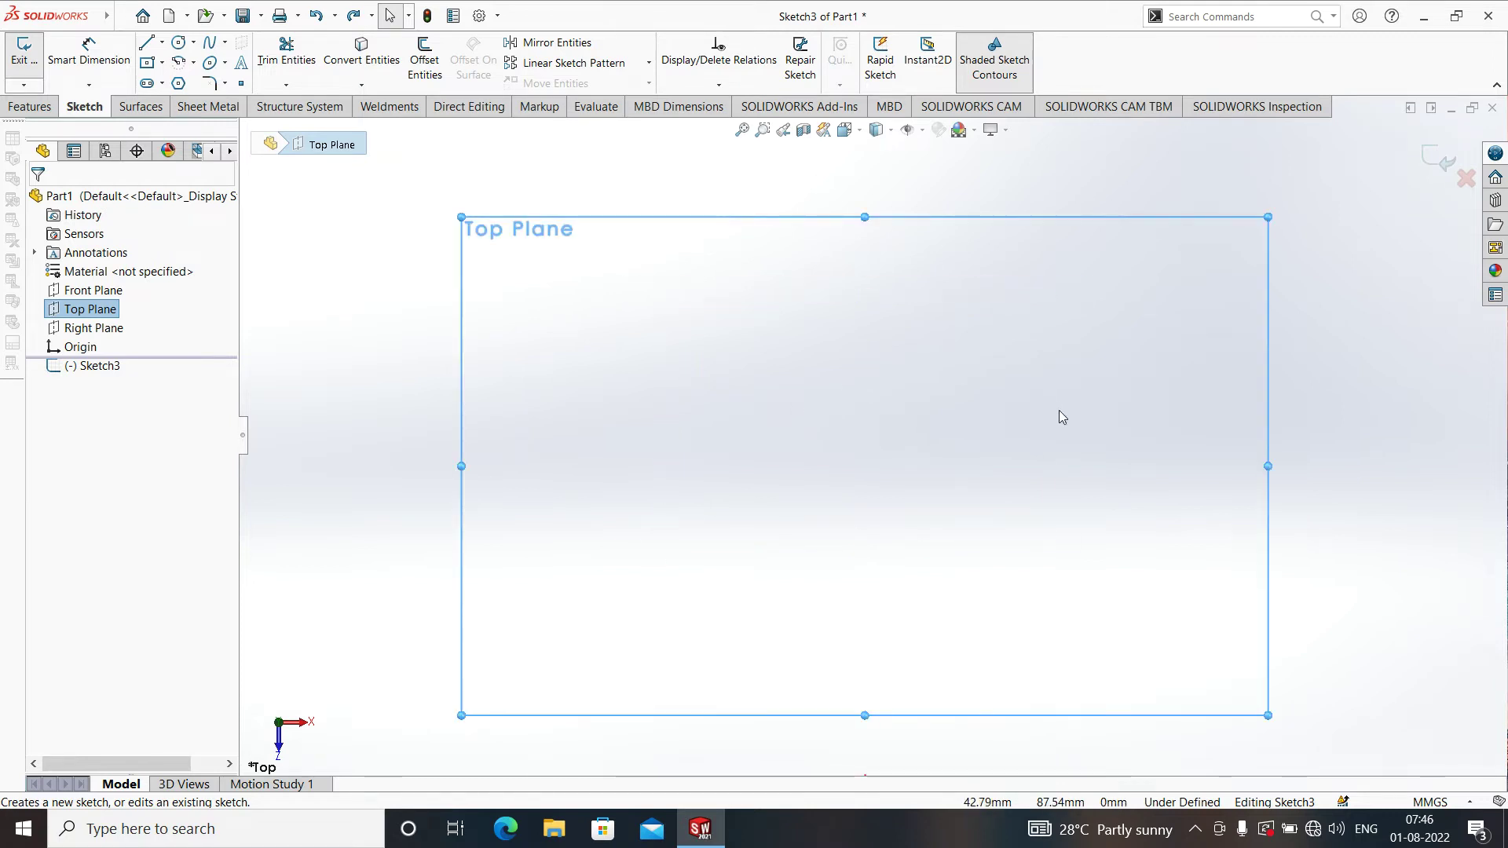
pyautogui.scroll(2, 891, 463)
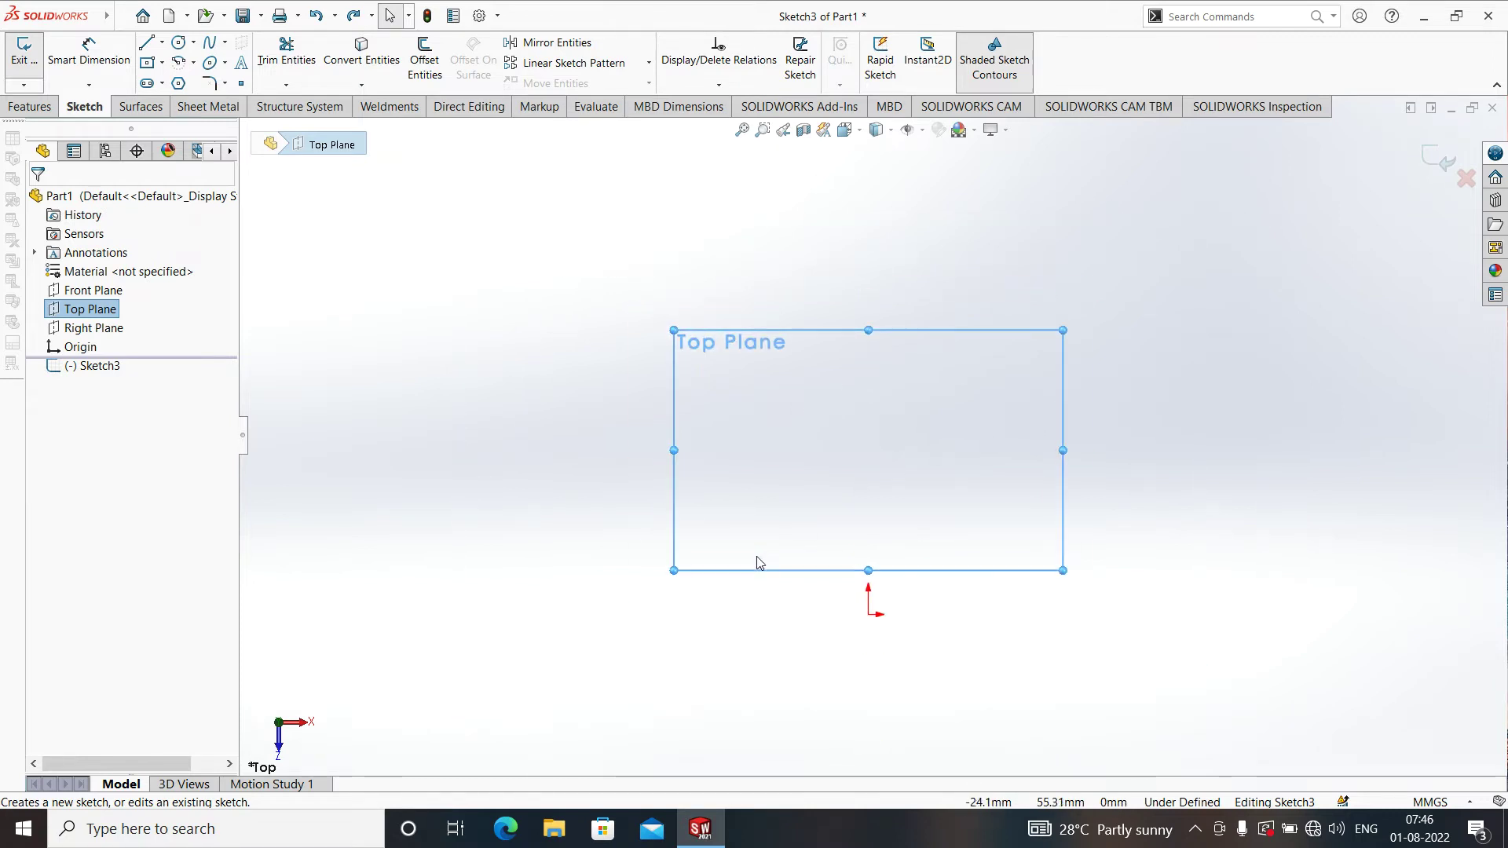
pyautogui.click(180, 64)
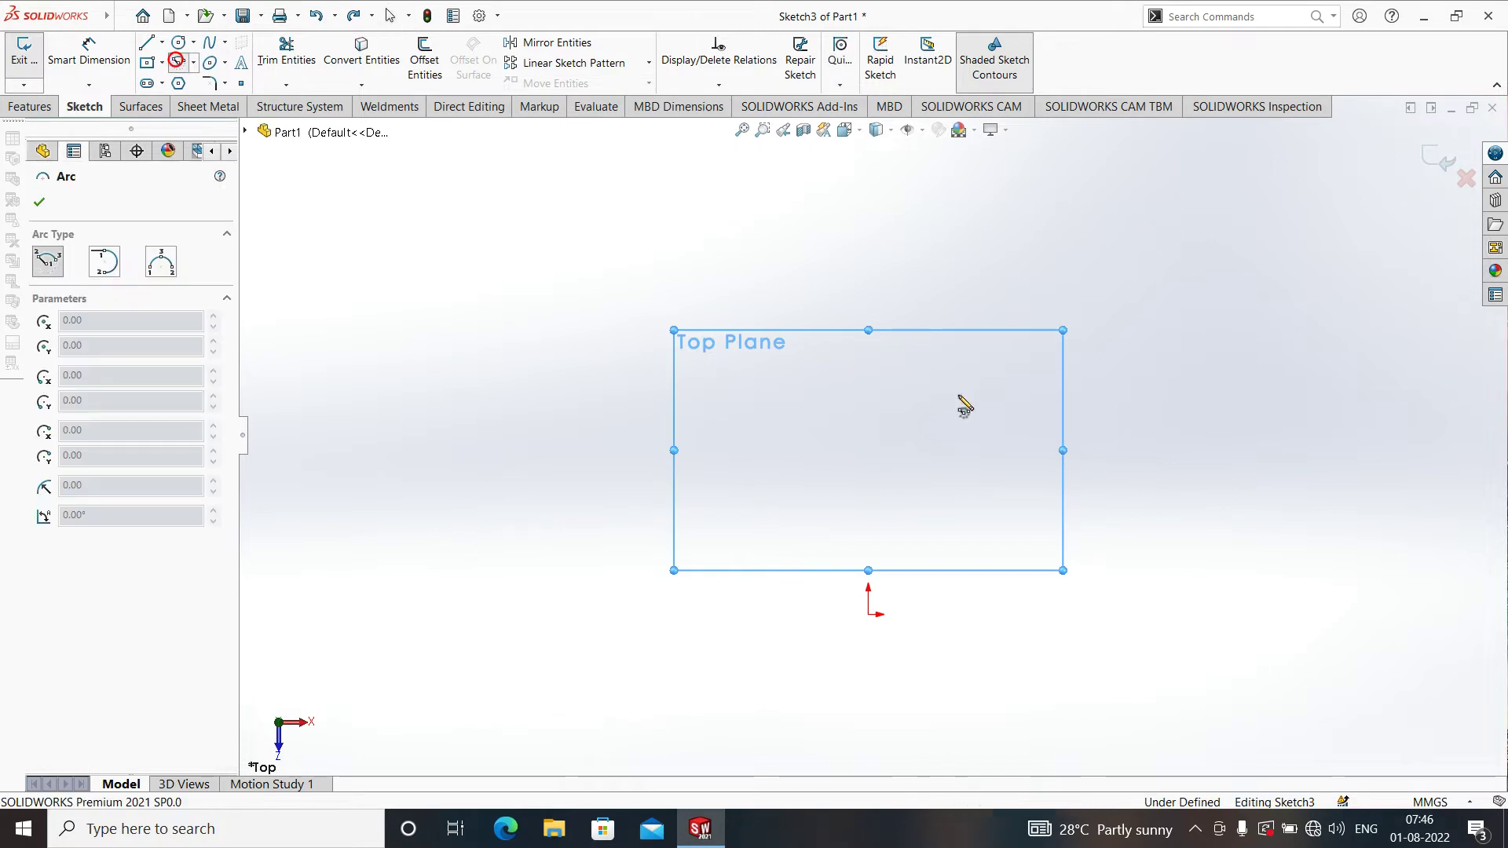
# - Draw a roughly 240° centrepoint arc of about 105.63 mm radius around the origin, then exit the sketch
pyautogui.click(869, 615)
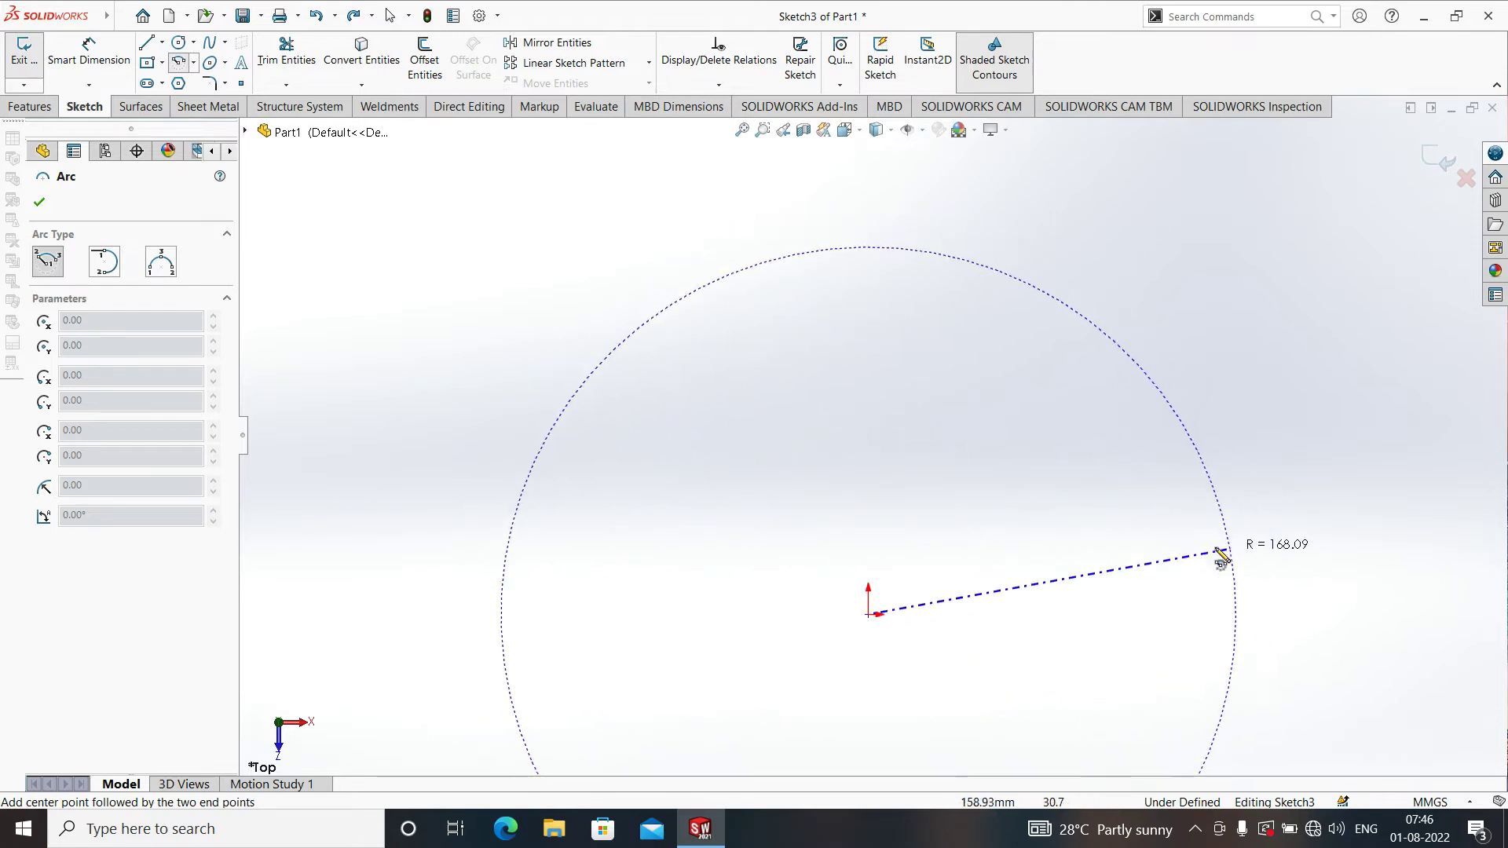
pyautogui.click(639, 626)
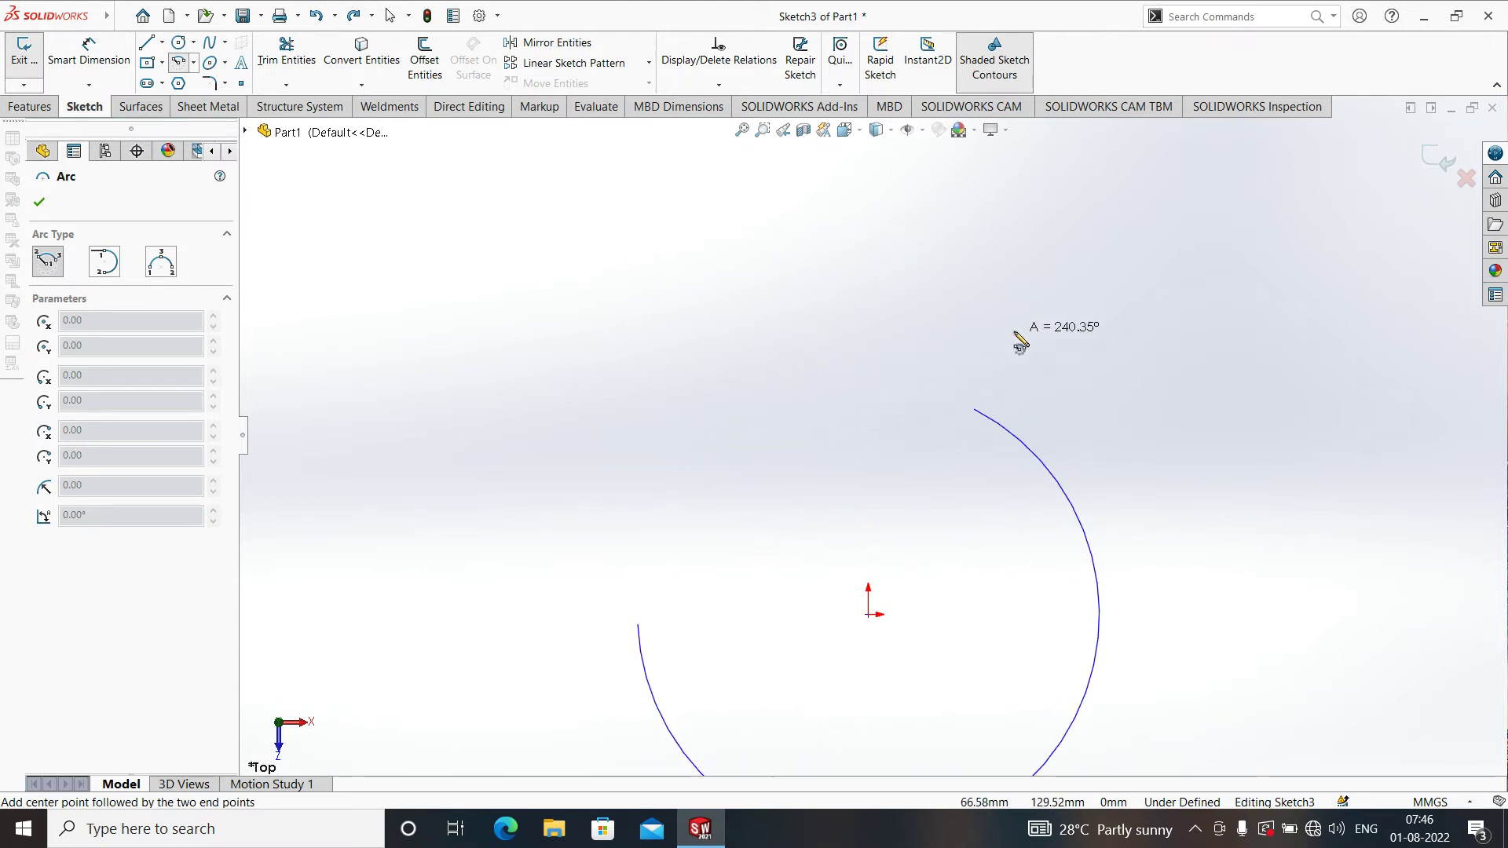
pyautogui.scroll(1, 1026, 350)
pyautogui.click(999, 442)
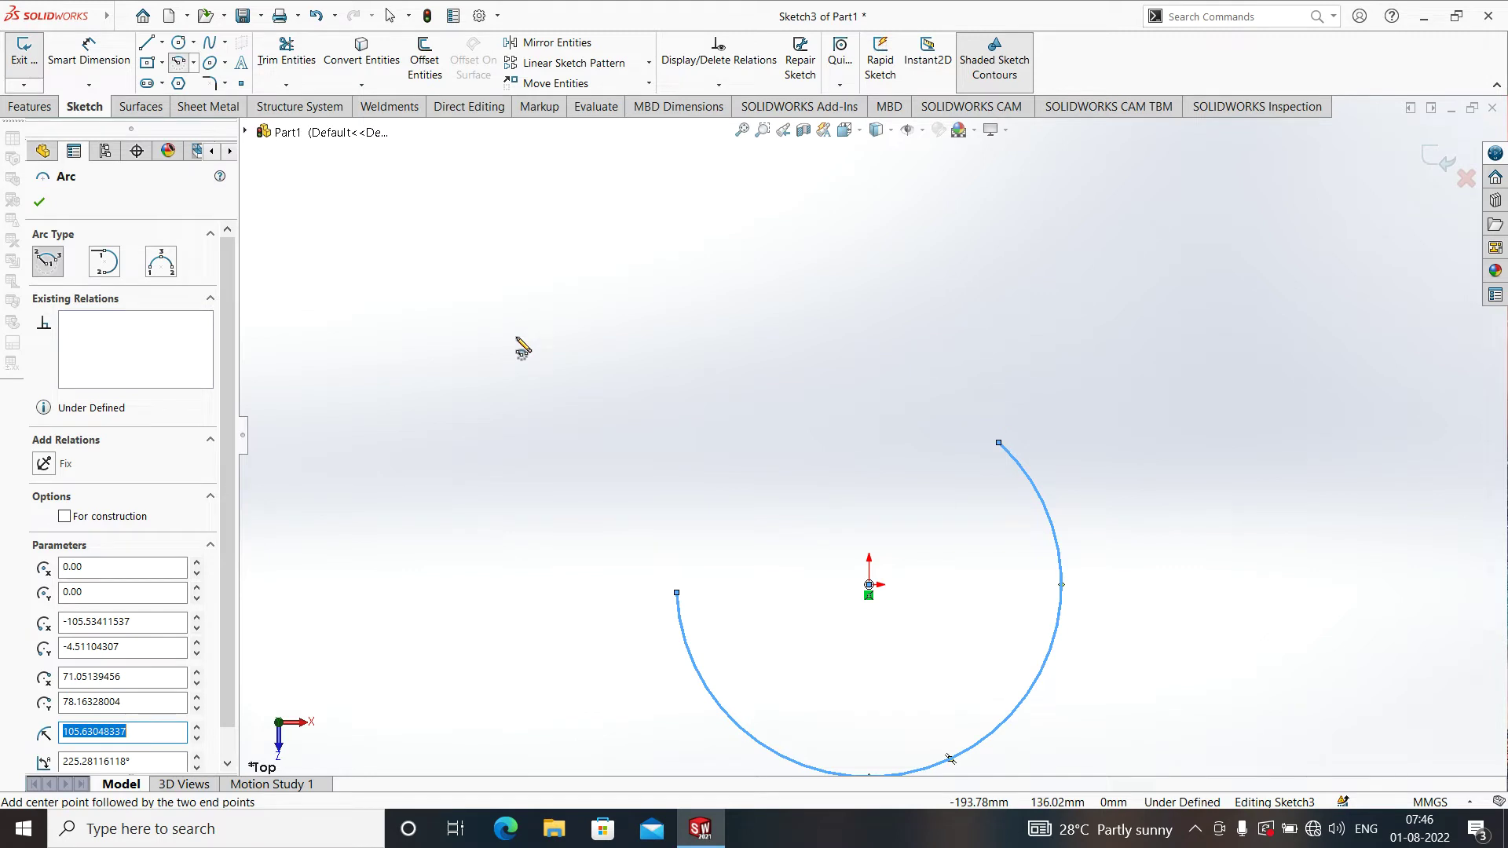
pyautogui.click(38, 202)
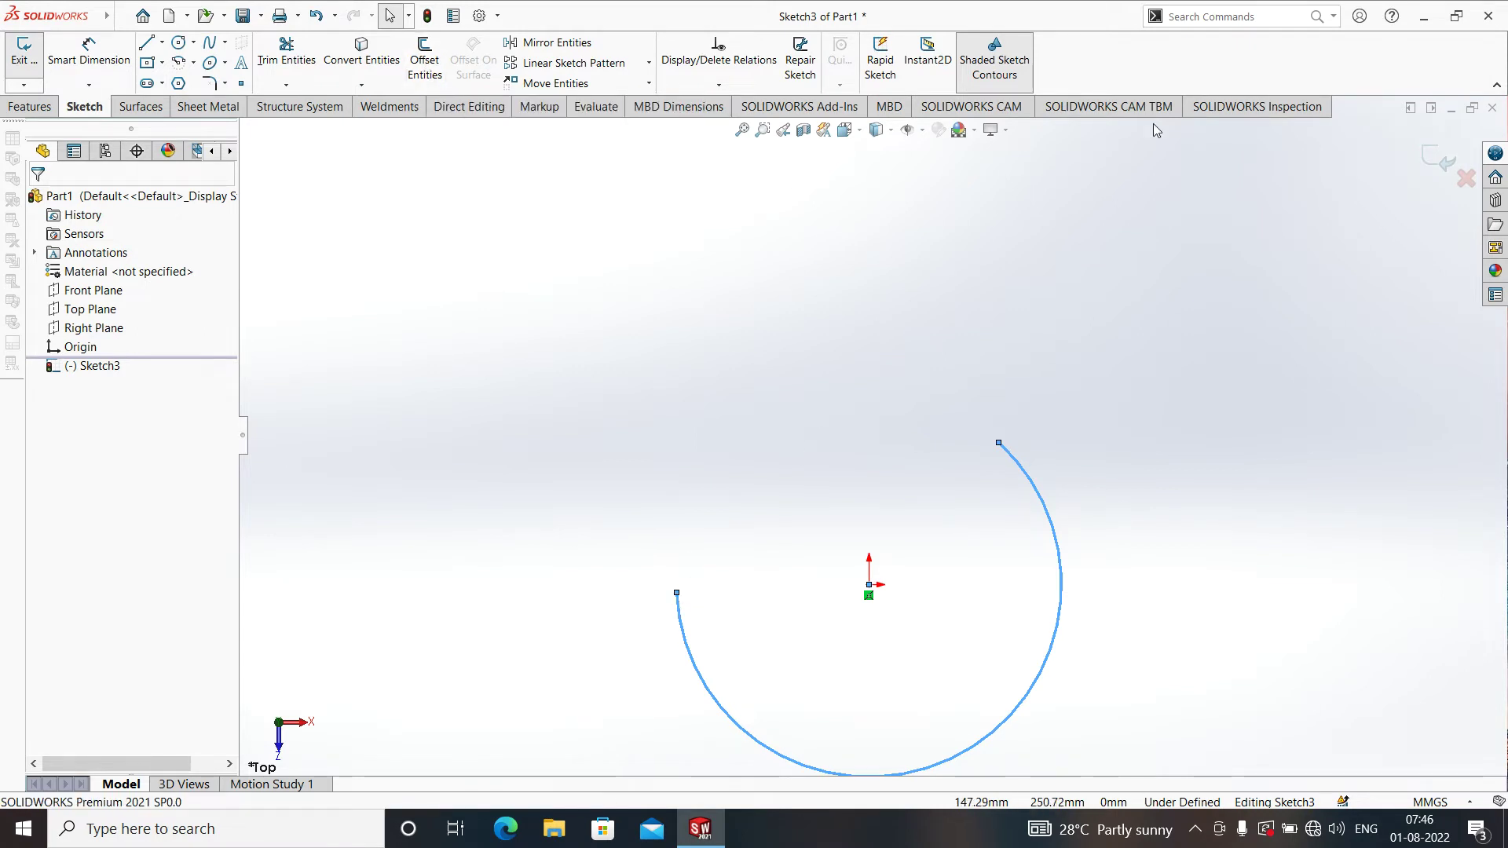
pyautogui.click(1434, 162)
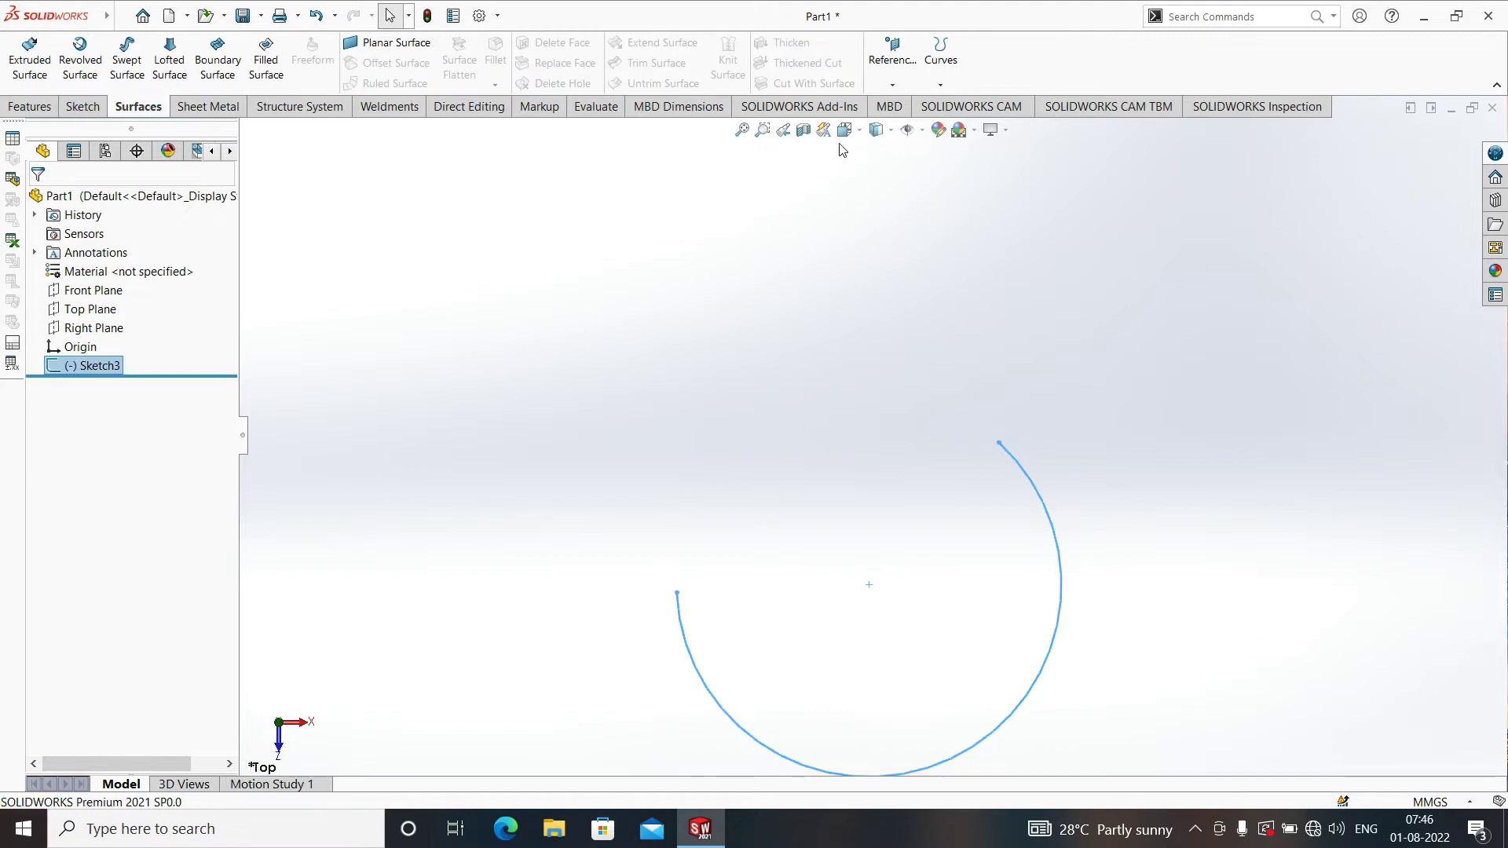
# - Create Plane2 through the arc's left endpoint, perpendicular to the arc
pyautogui.click(885, 79)
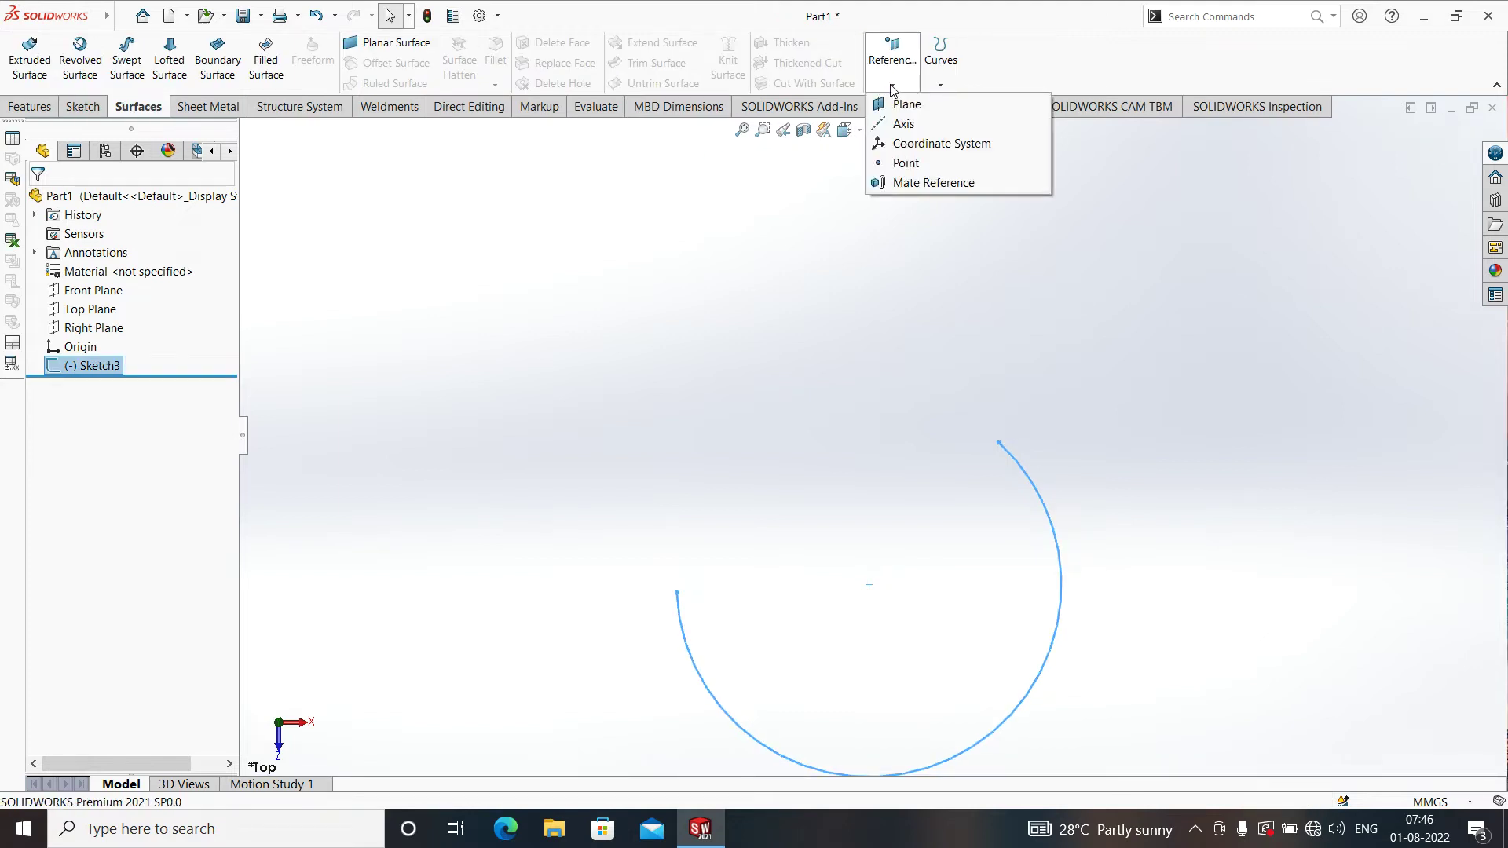
pyautogui.click(904, 106)
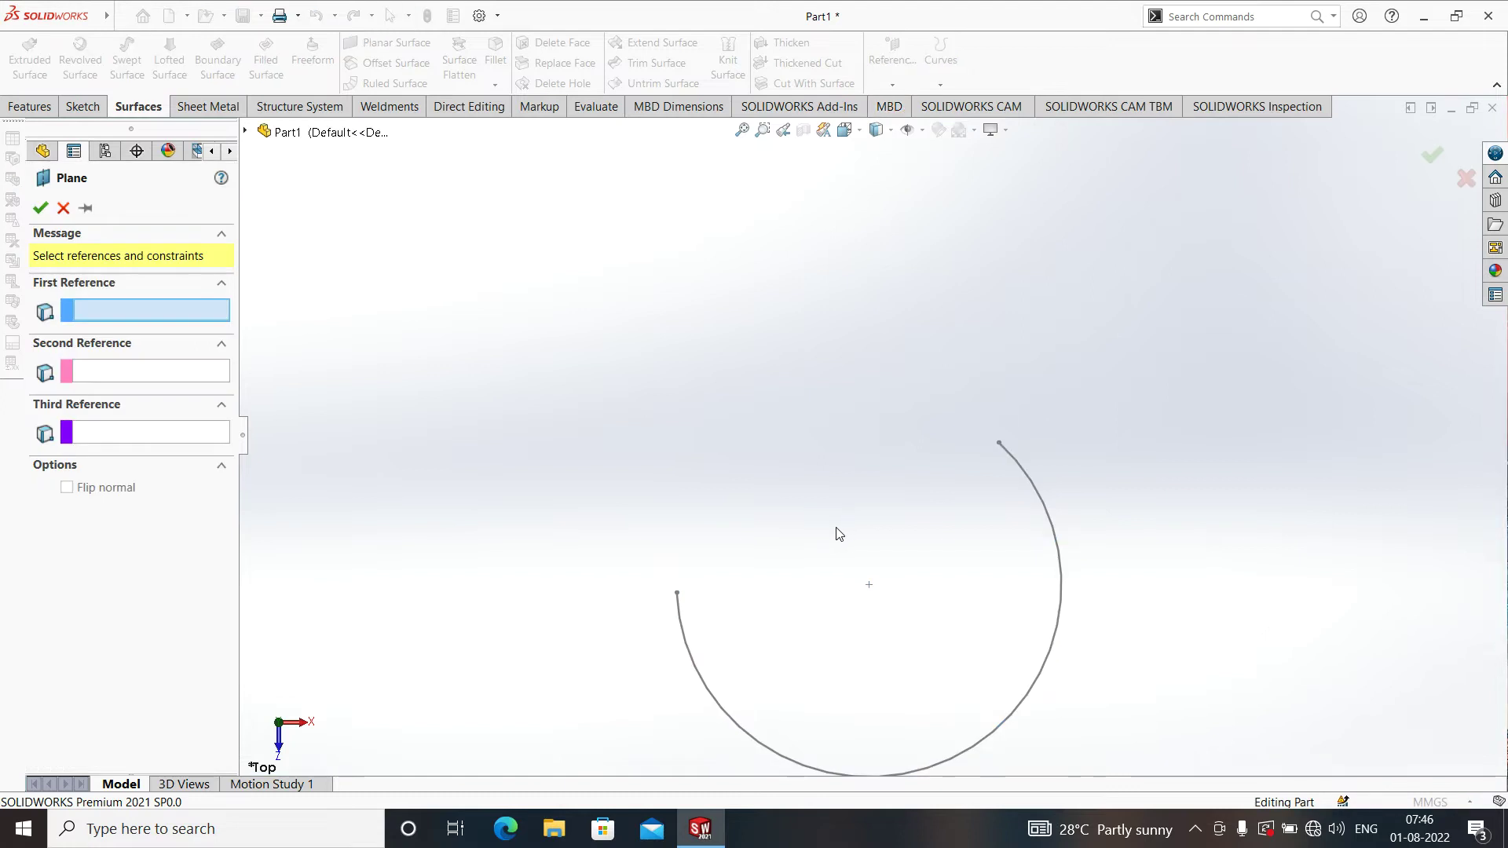
pyautogui.click(677, 594)
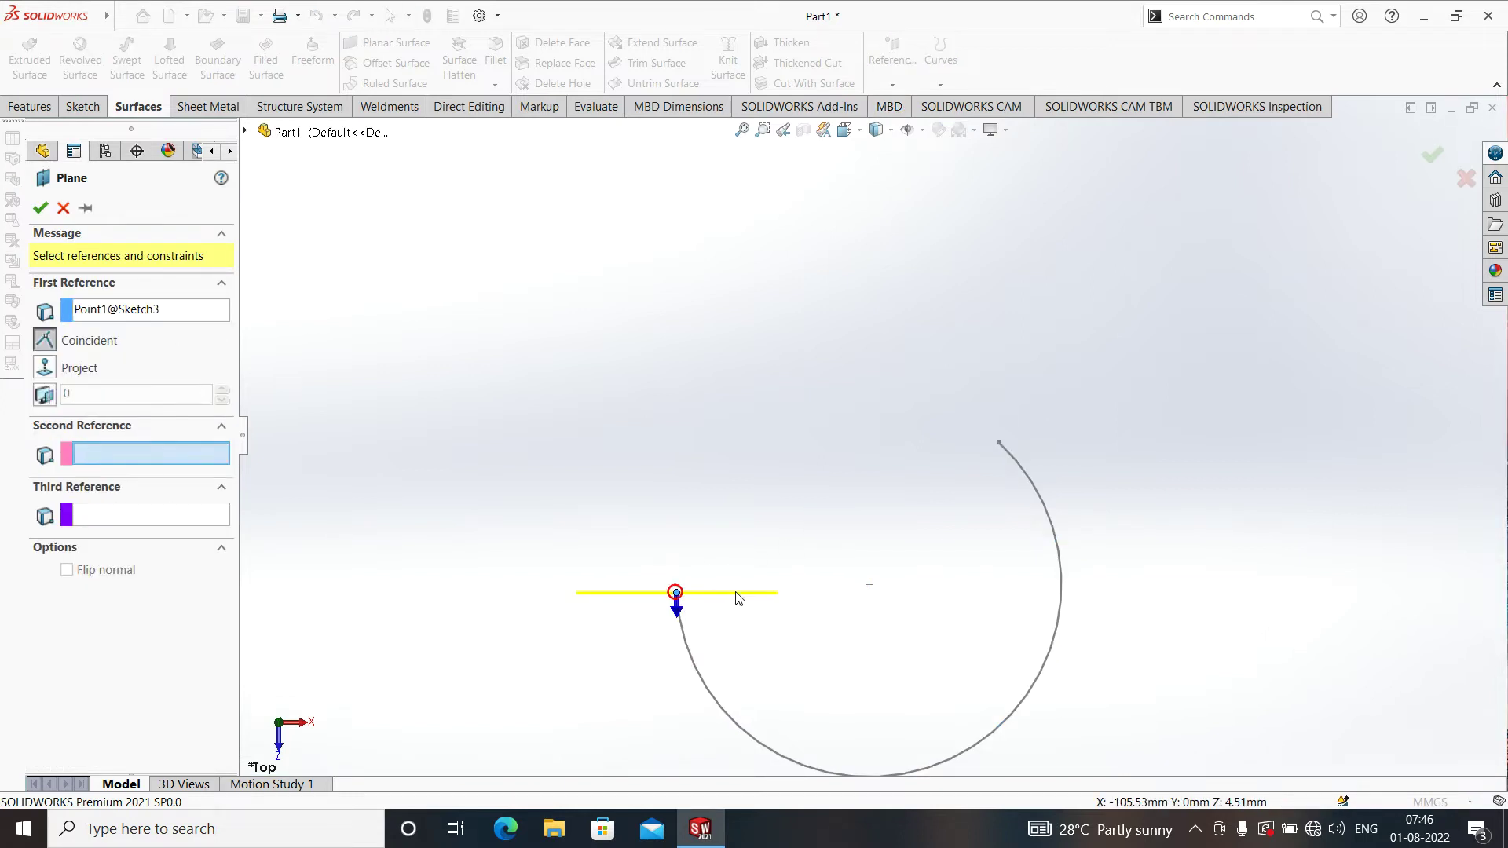
pyautogui.click(701, 683)
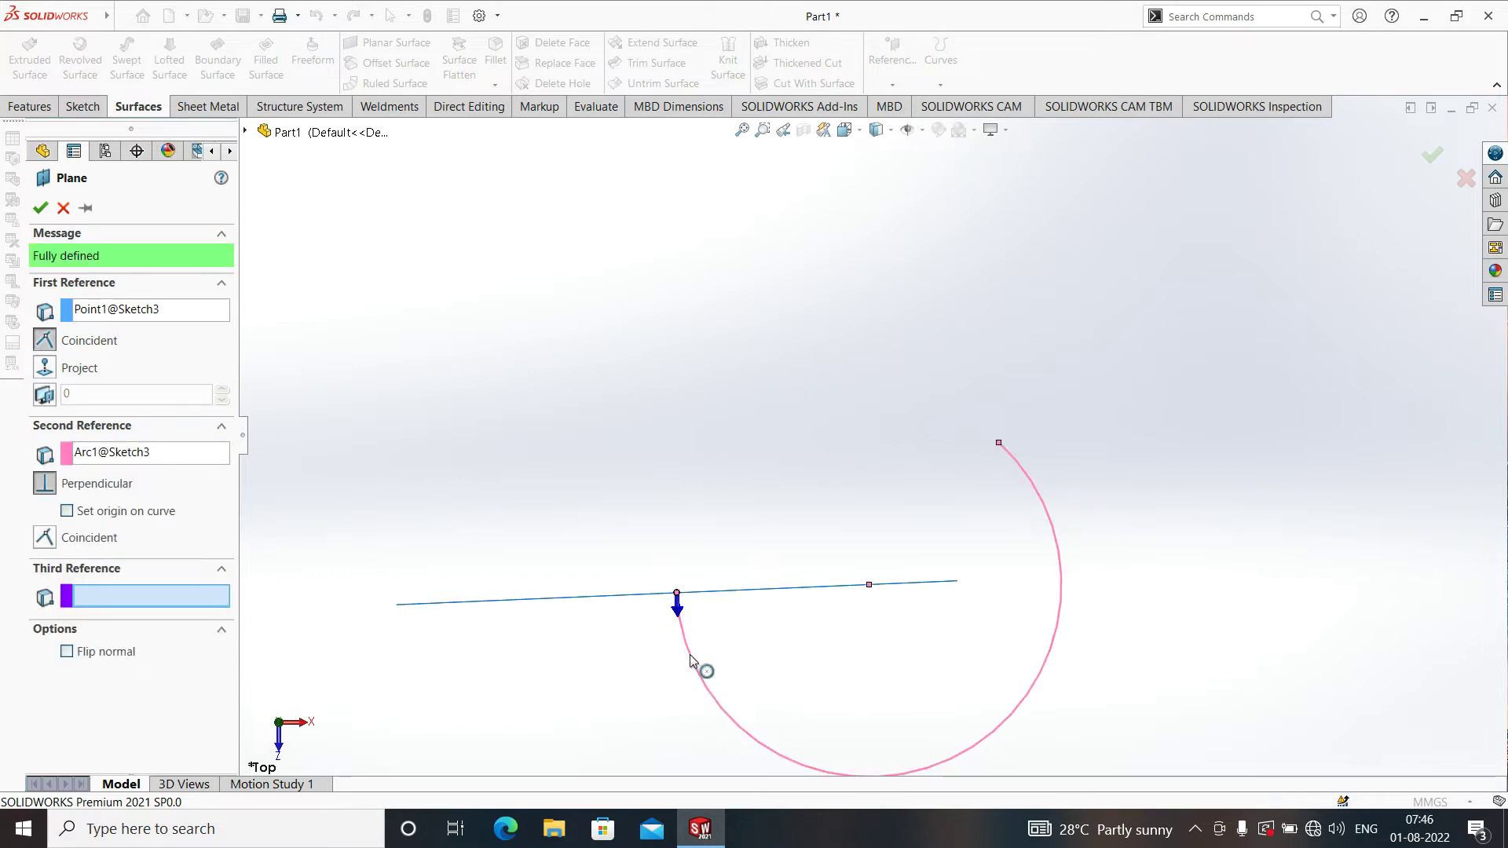
pyautogui.click(41, 208)
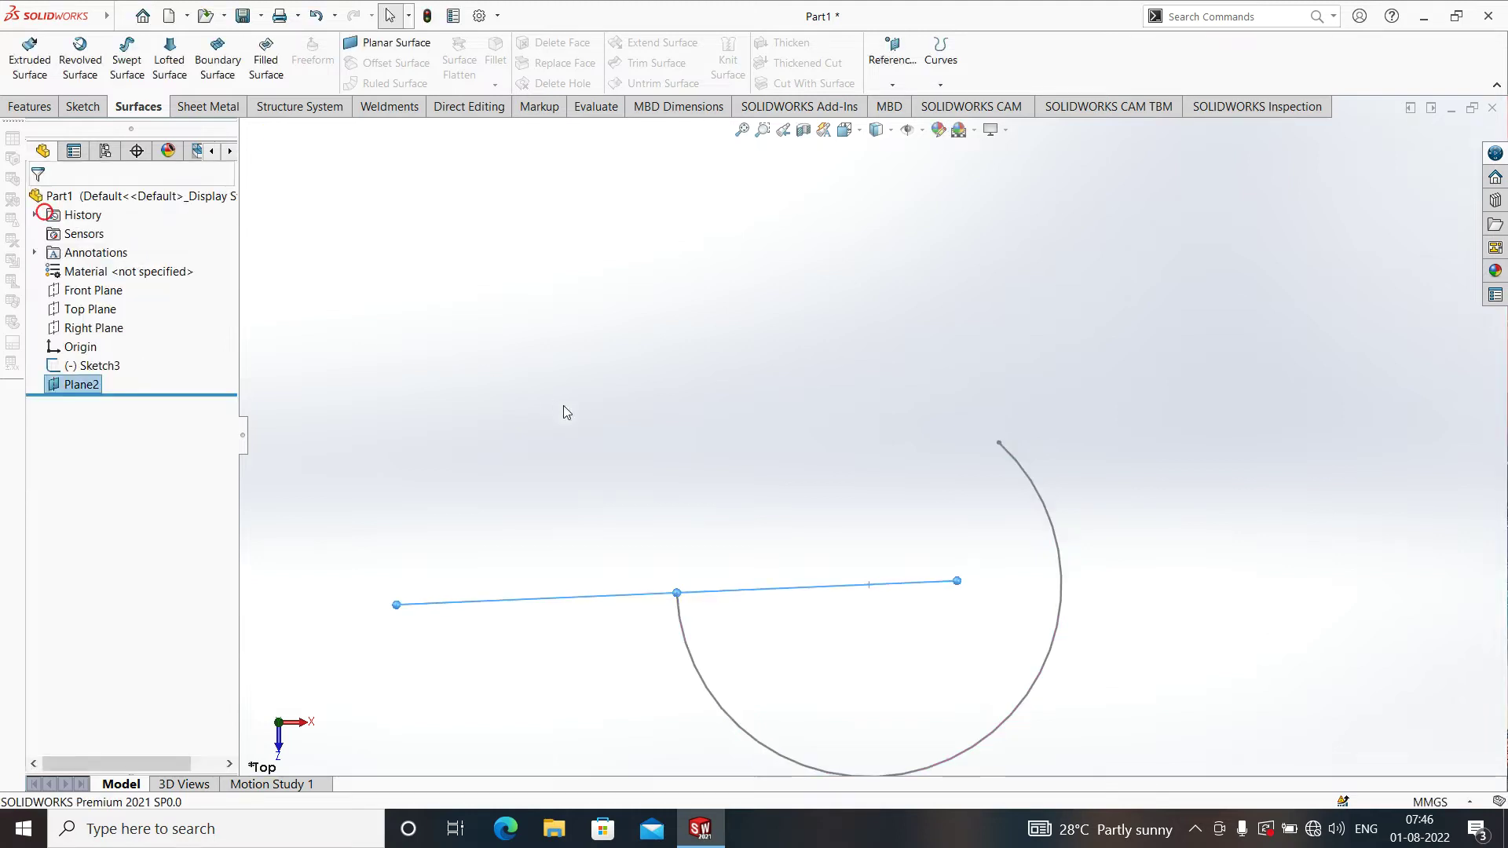
# - Orbit to view Plane2 in 3D and start a new sketch on it
pyautogui.scroll(3, 794, 581)
pyautogui.moveTo(808, 579); pyautogui.dragTo(814, 643, button='middle')
pyautogui.scroll(-3, 735, 577)
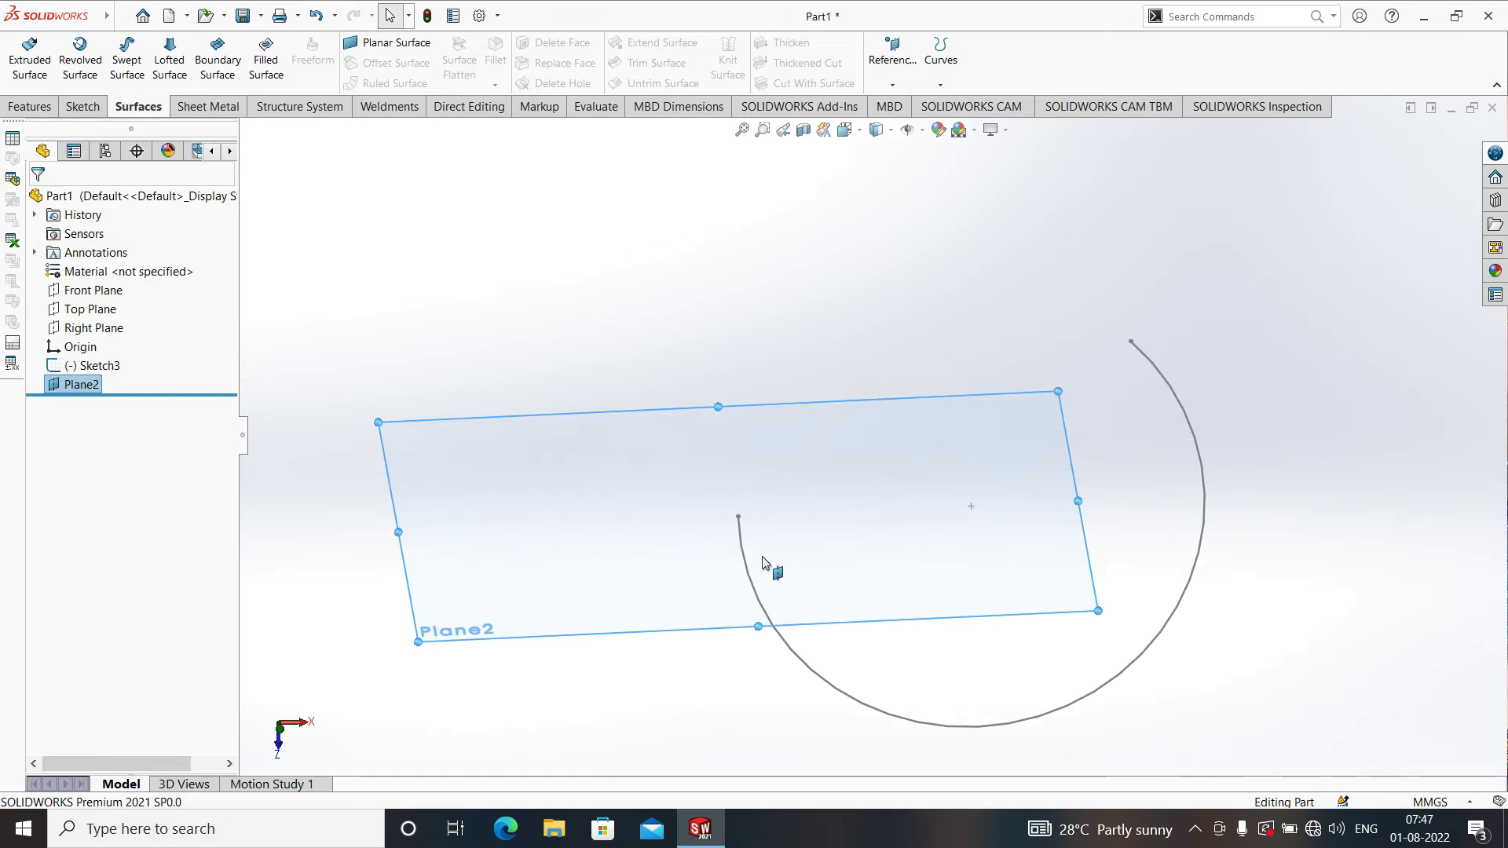
pyautogui.rightClick(609, 493)
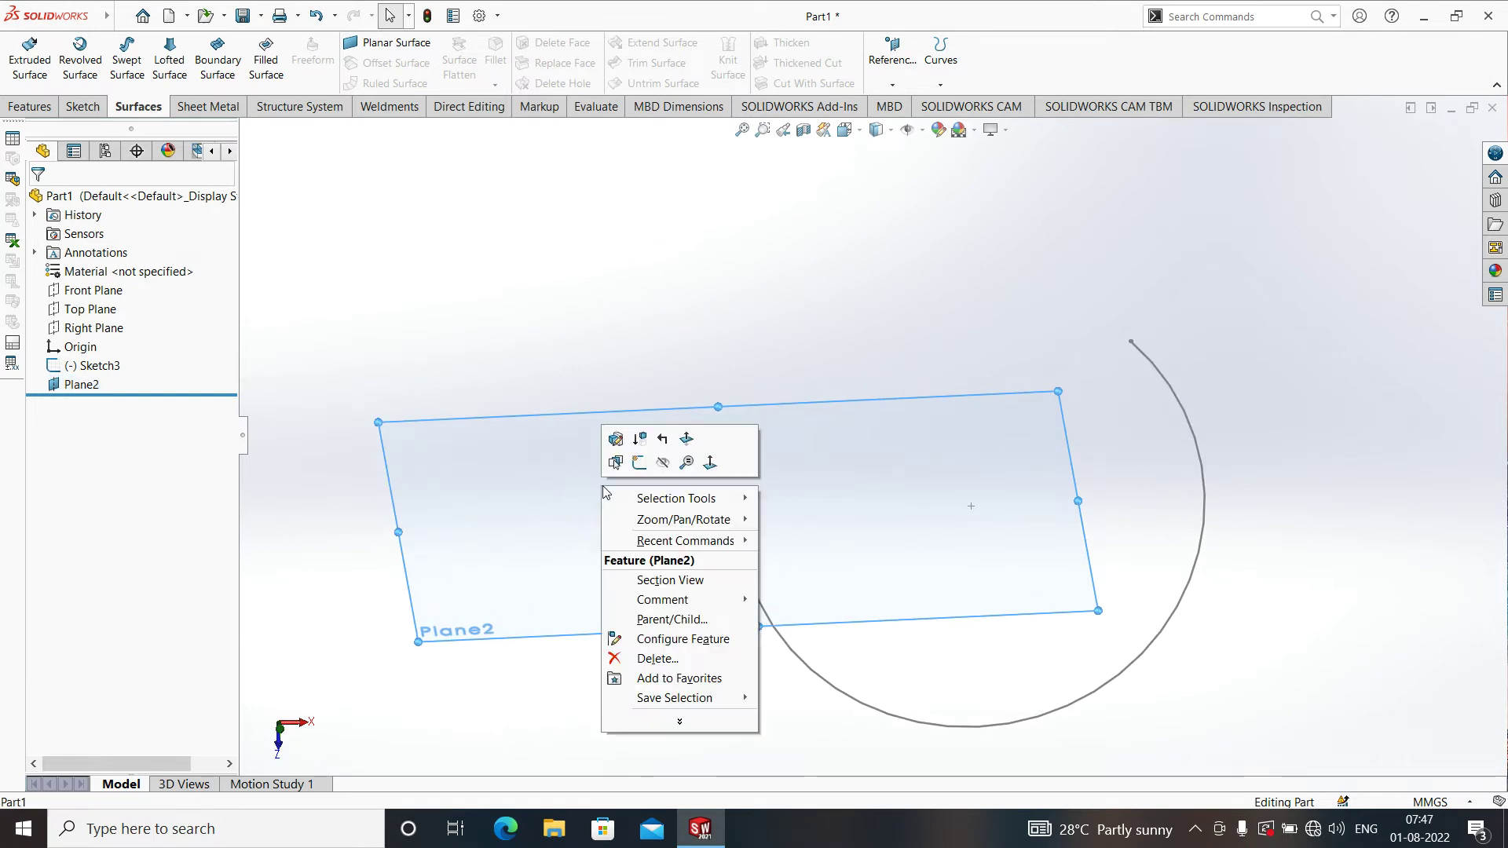
pyautogui.click(646, 462)
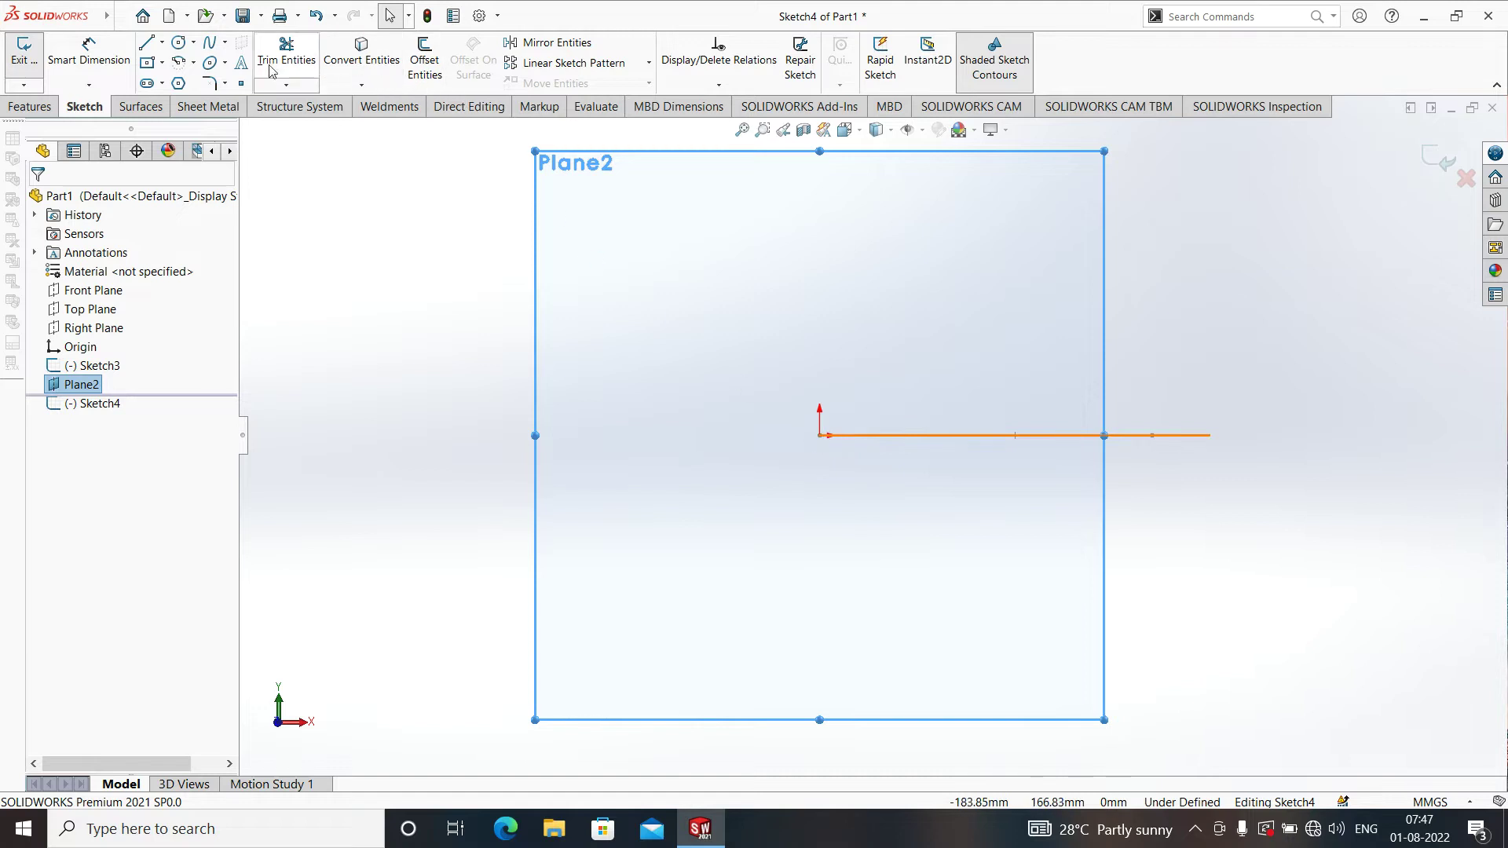
# - Draw a 180° centrepoint arc on Plane2 centred at the sketch origin, then exit the sketch
pyautogui.click(176, 63)
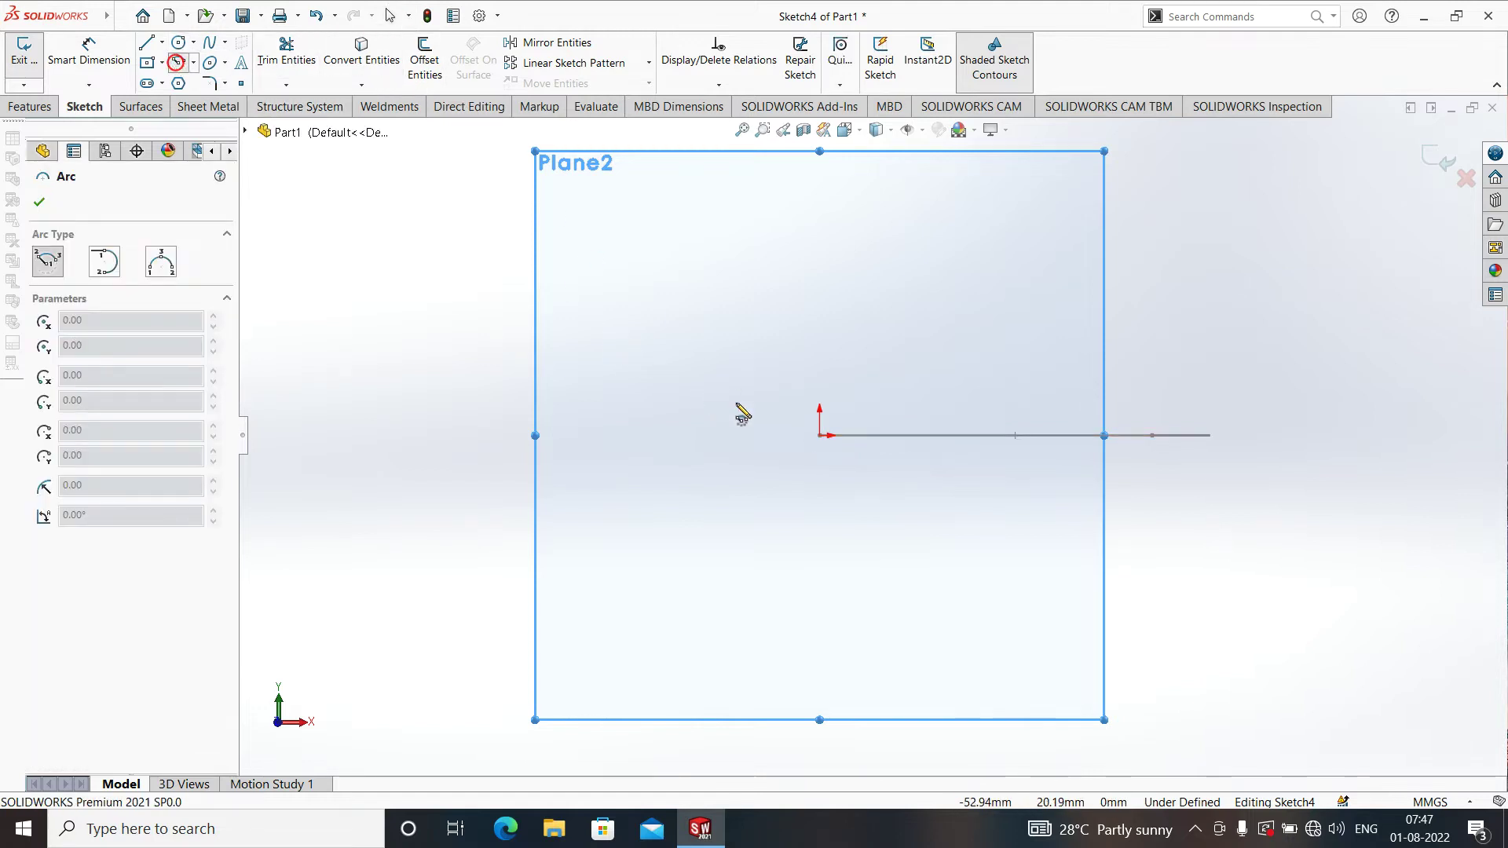
pyautogui.click(819, 435)
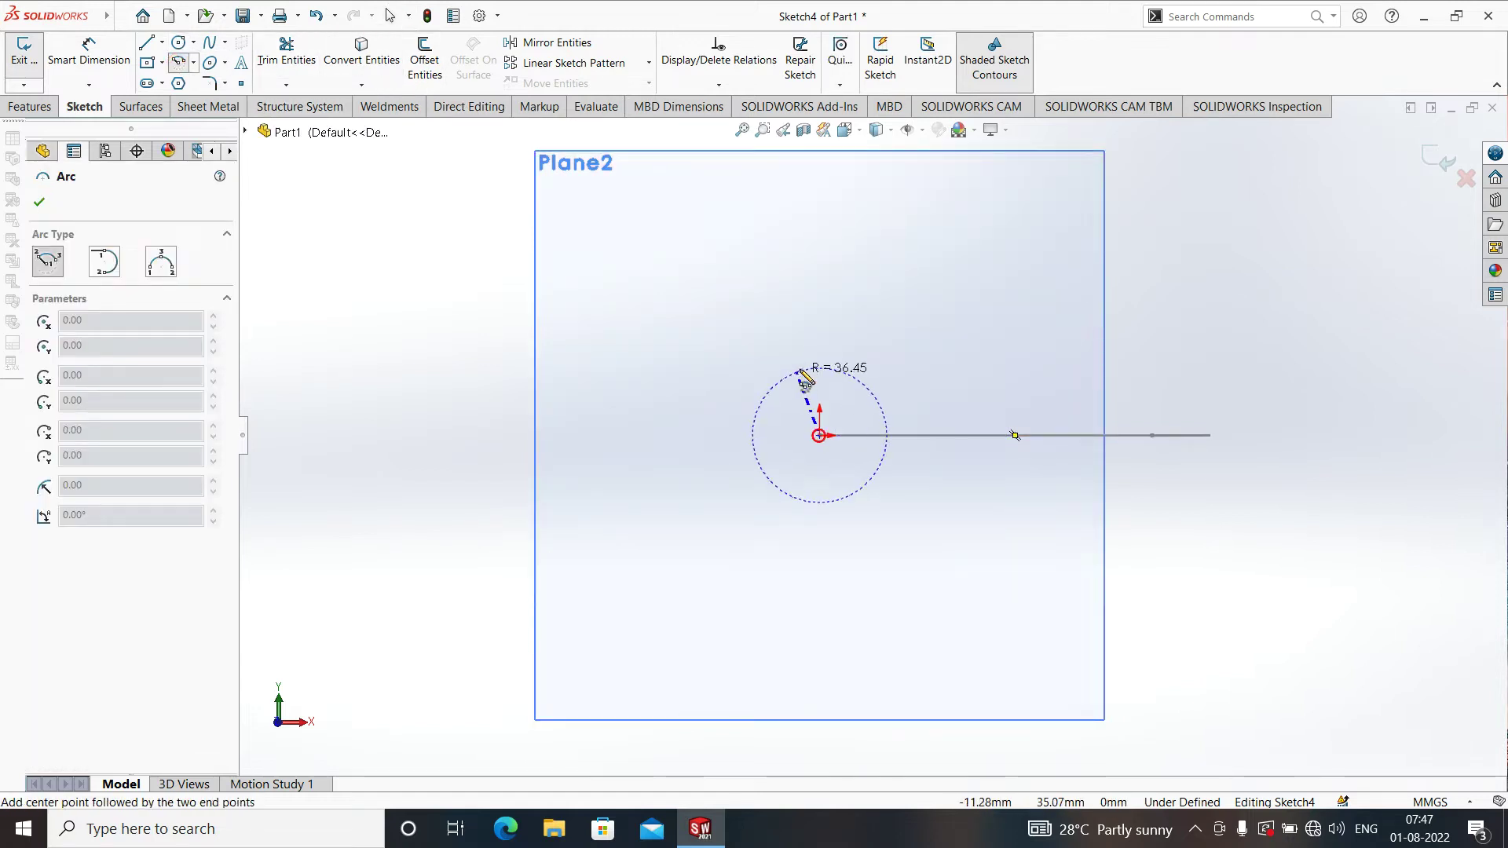
pyautogui.click(809, 346)
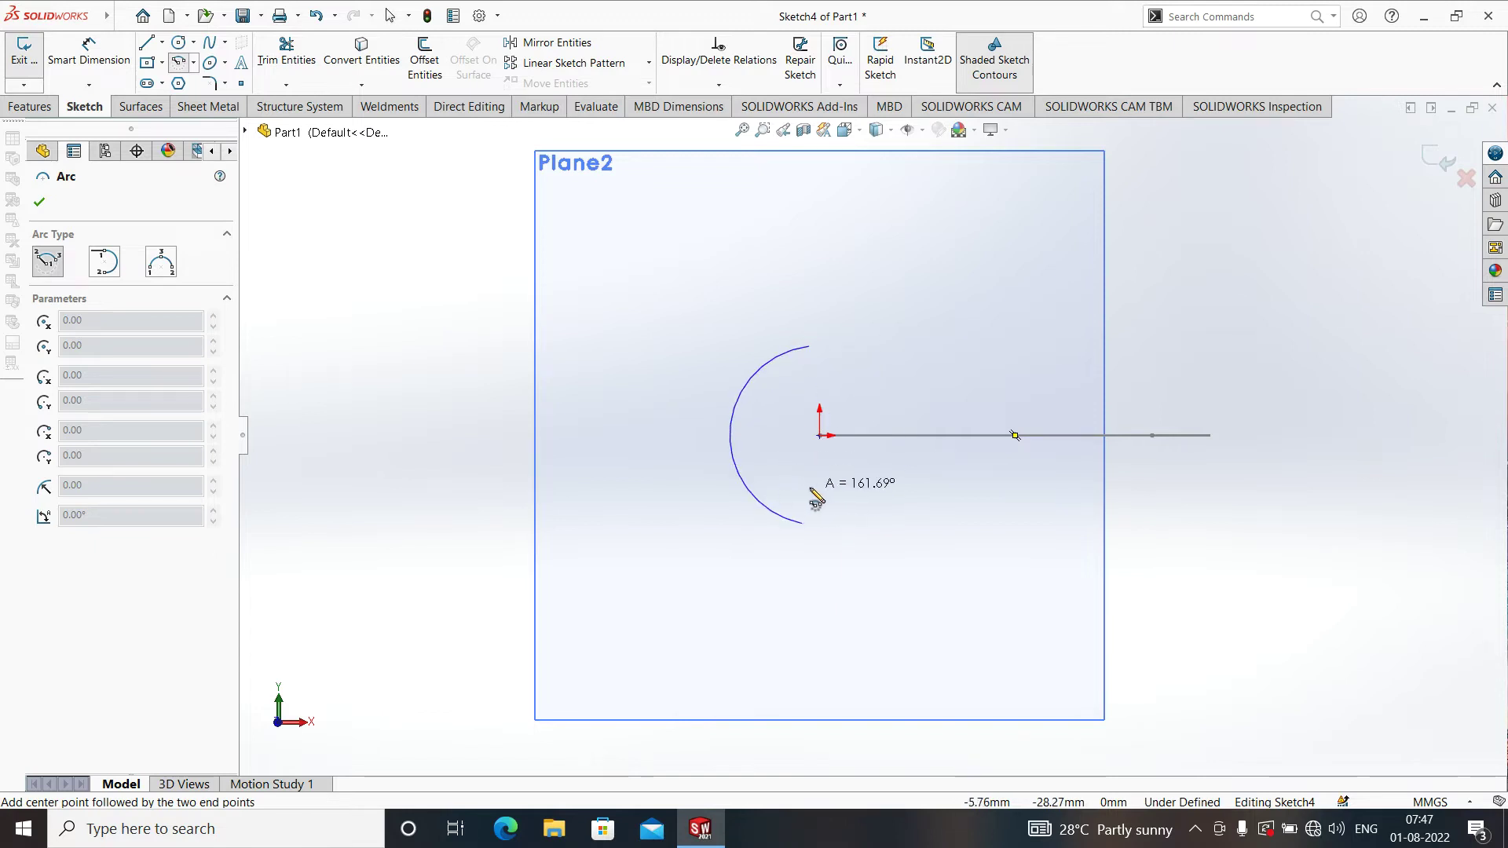
pyautogui.click(839, 520)
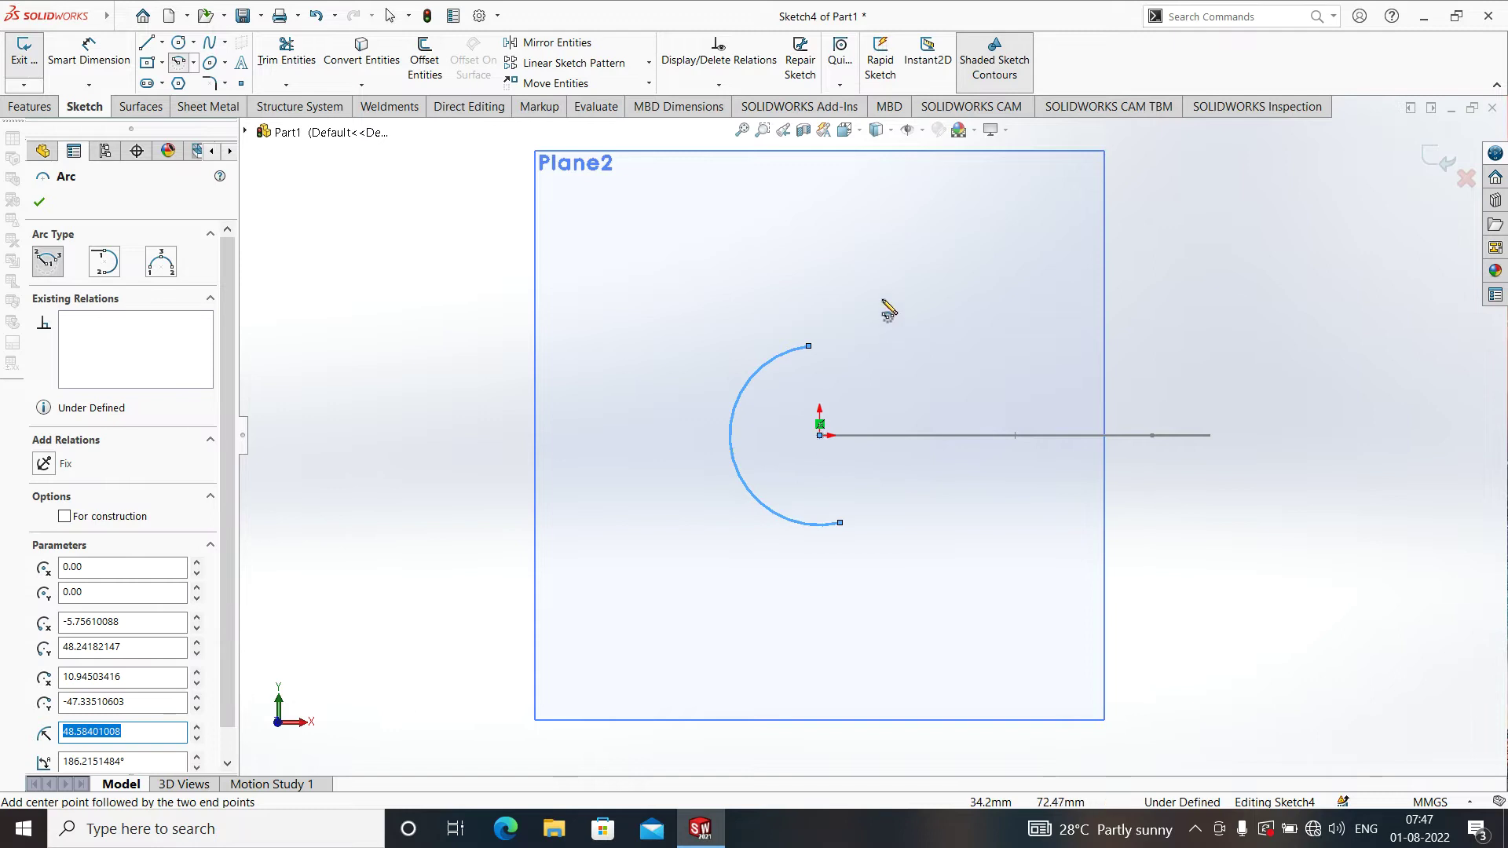
pyautogui.click(39, 203)
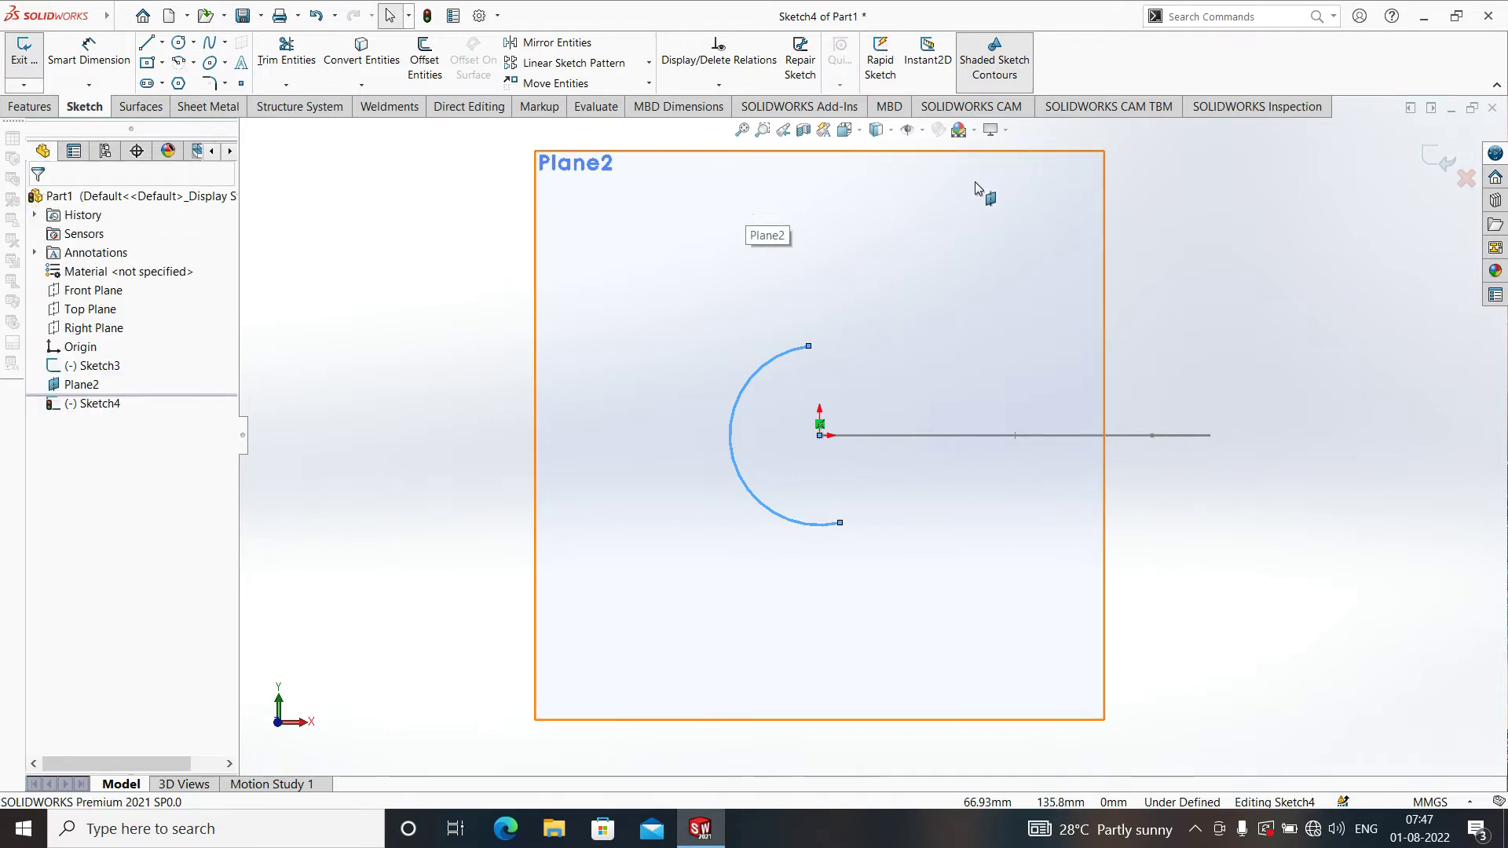
pyautogui.click(1426, 158)
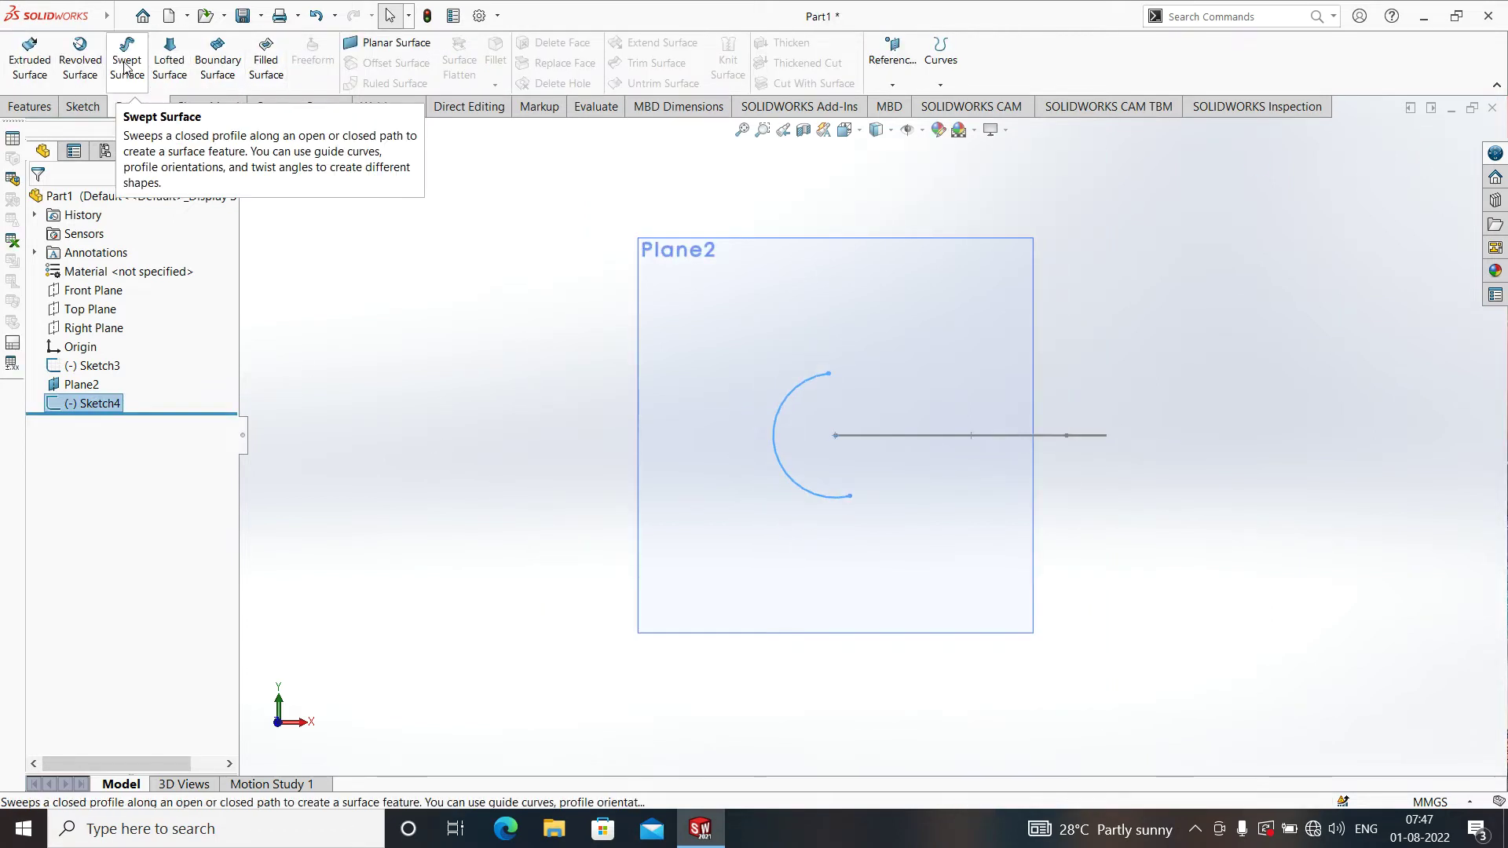
# - Sweep the Sketch4 semicircle along the Sketch3 arc to create Surface-Sweep2
pyautogui.click(127, 63)
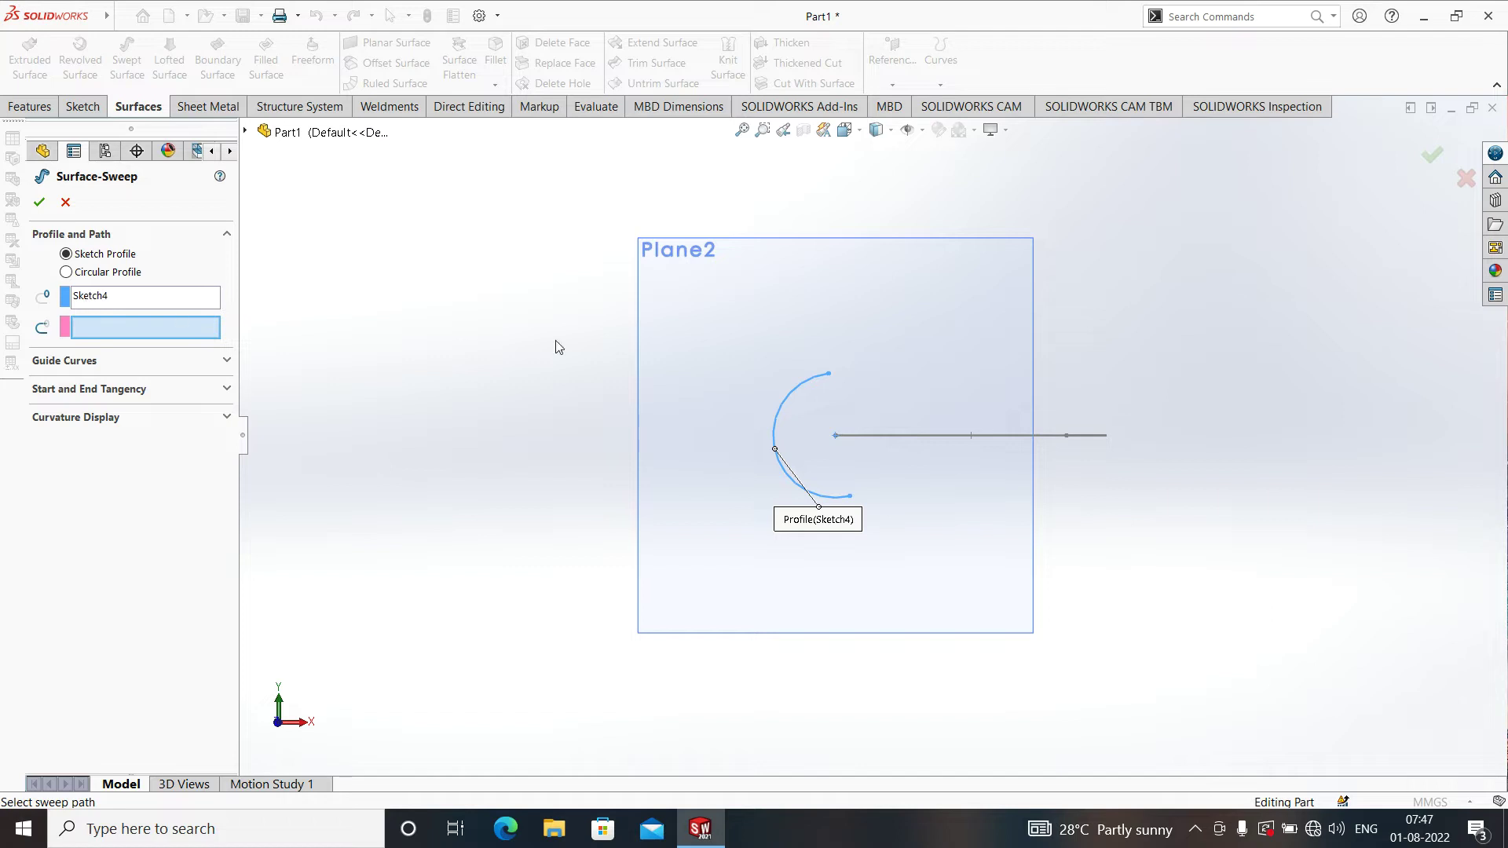
pyautogui.click(914, 438)
pyautogui.moveTo(1041, 637)
pyautogui.mouseDown(button='middle')
pyautogui.moveTo(1010, 283)
pyautogui.moveTo(1047, 246)
pyautogui.moveTo(1059, 271)
pyautogui.moveTo(1000, 364)
pyautogui.moveTo(1055, 293)
pyautogui.moveTo(1271, 355)
pyautogui.moveTo(1225, 350)
pyautogui.mouseUp(button='middle')
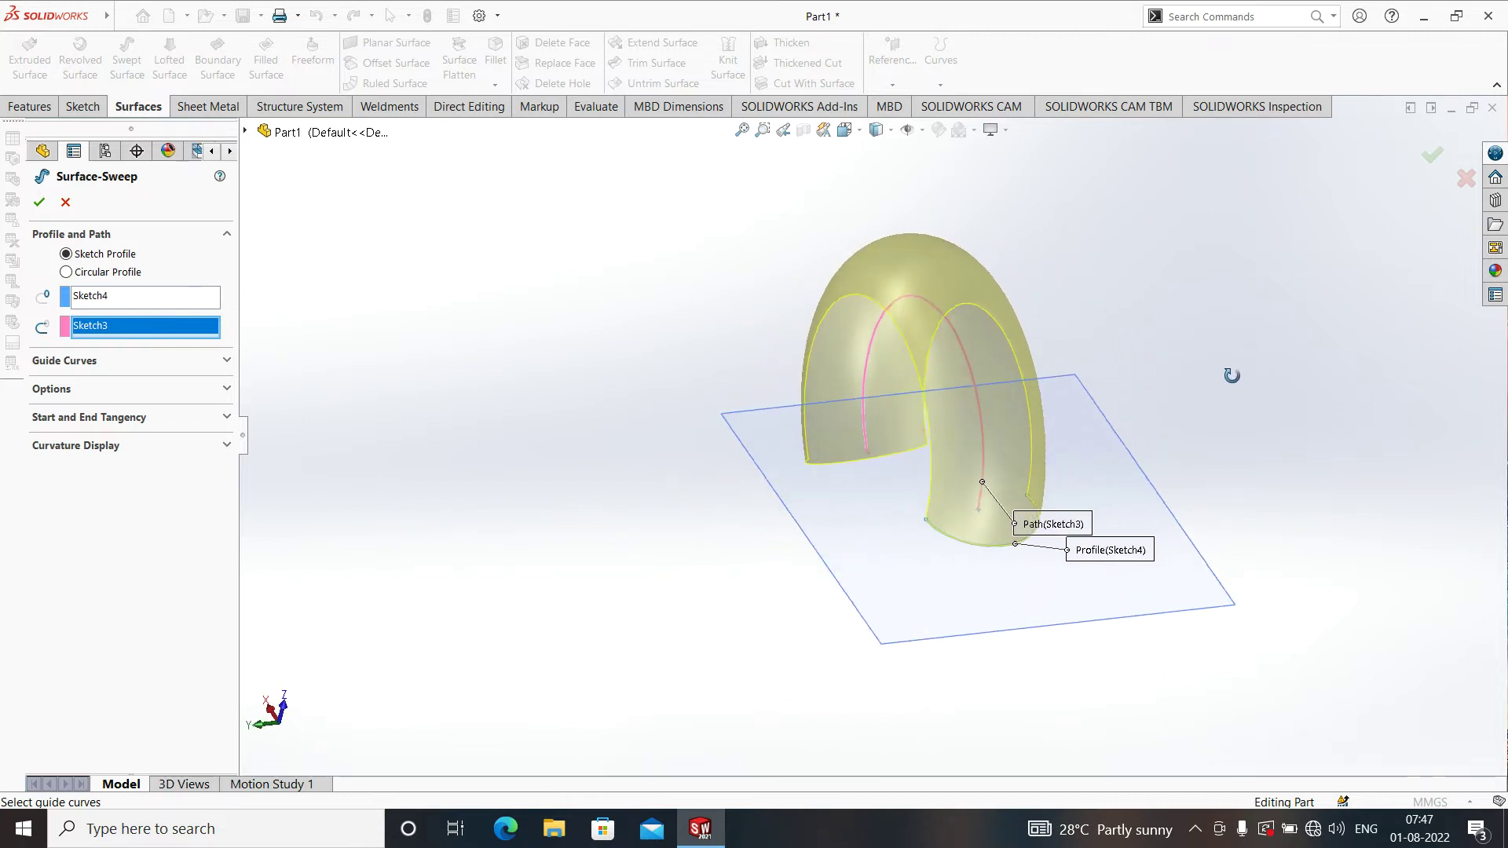
pyautogui.click(41, 202)
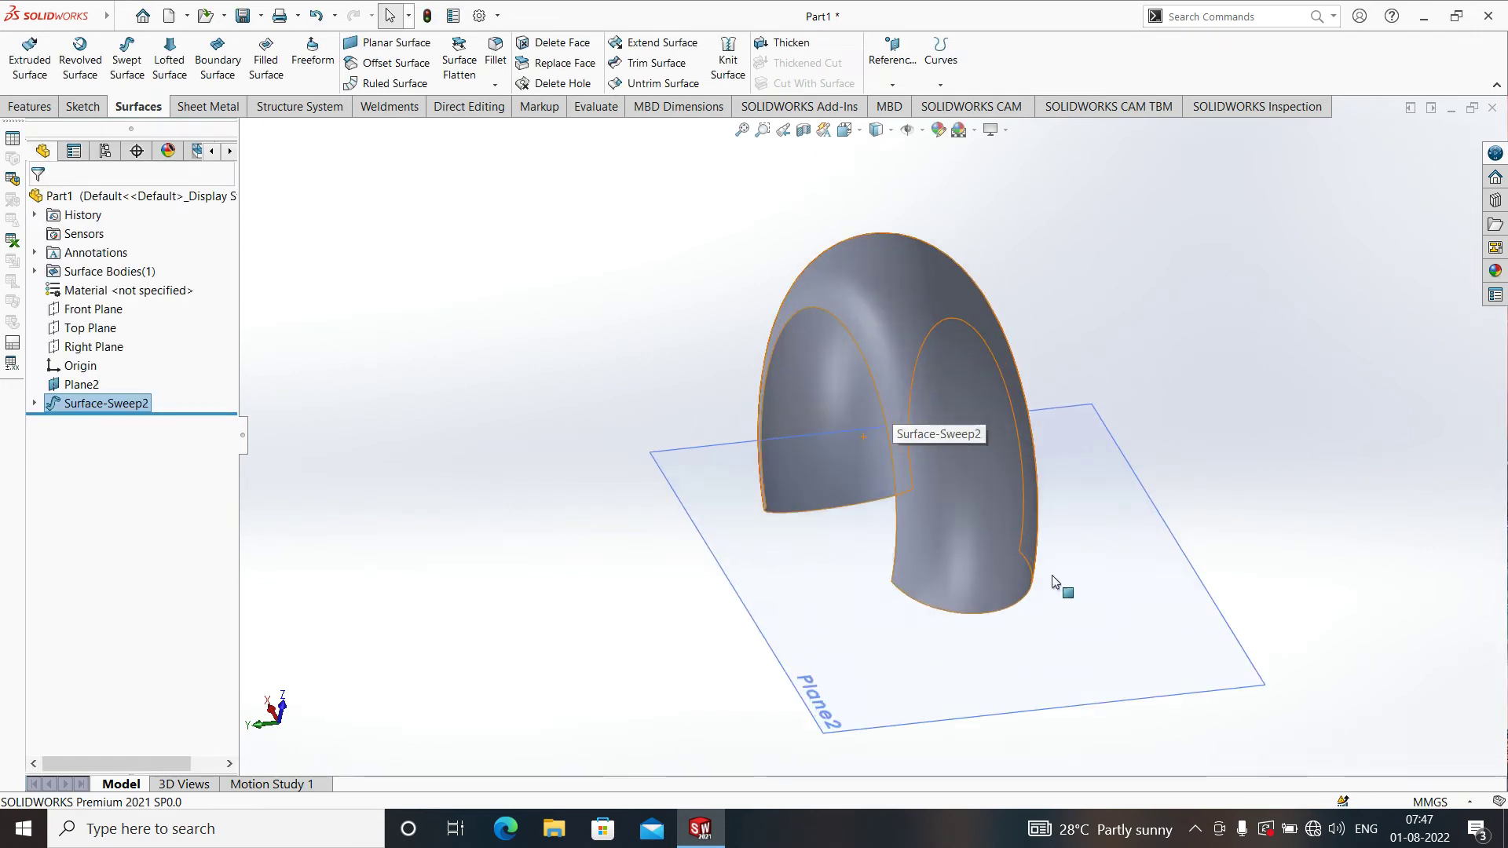
pyautogui.moveTo(1047, 592)
pyautogui.mouseDown(button='middle')
pyautogui.moveTo(1094, 456)
pyautogui.moveTo(1128, 623)
pyautogui.mouseUp(button='middle')
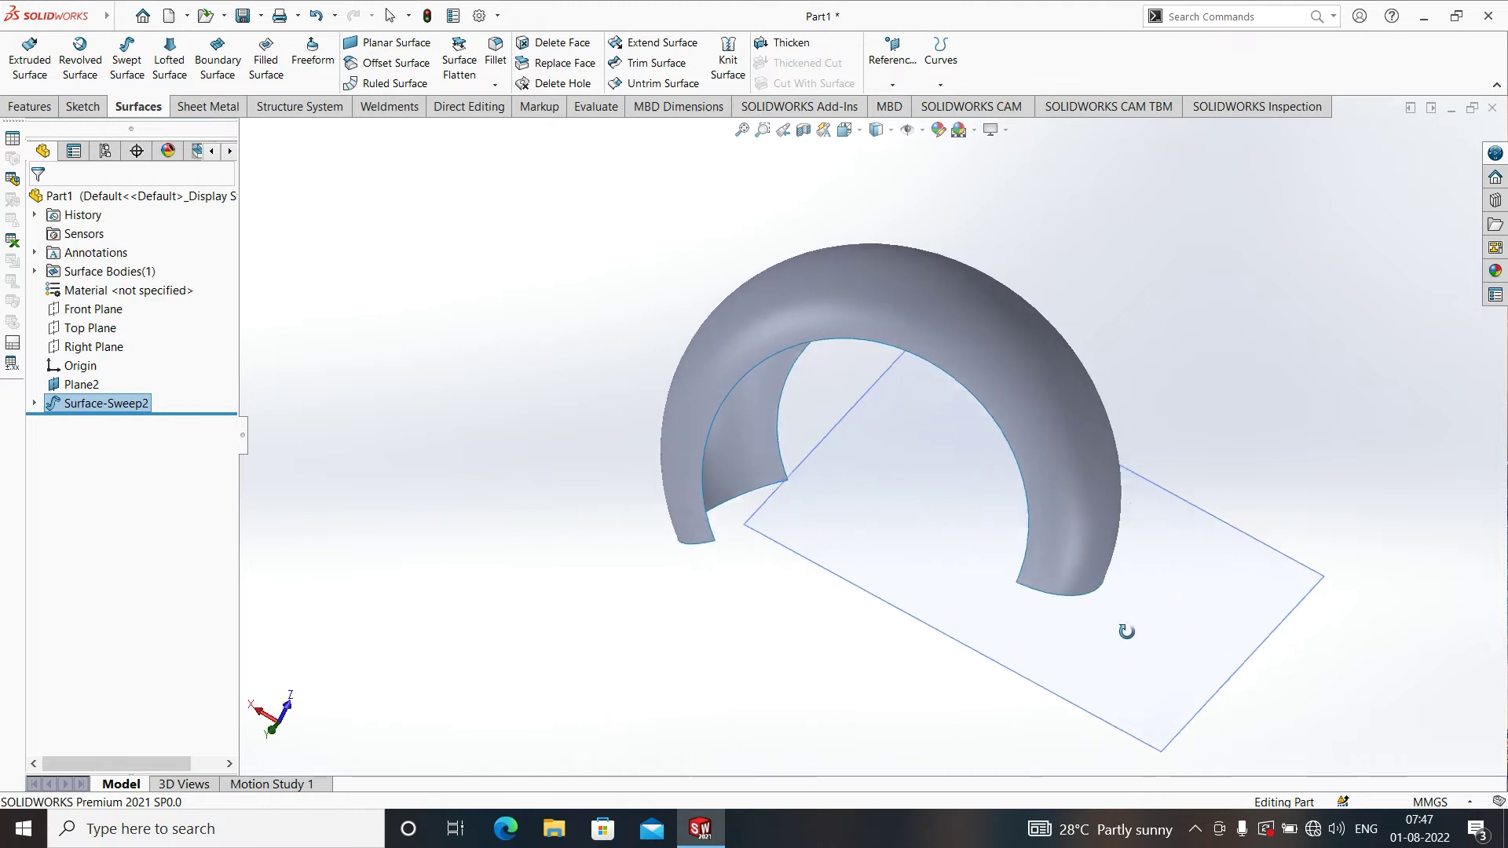
# - Start a Ruled Surface on the sweep and set its type to Tangent to Surface at 60.00 mm
pyautogui.moveTo(833, 370)
pyautogui.mouseDown(button='middle')
pyautogui.moveTo(804, 589)
pyautogui.moveTo(890, 622)
pyautogui.moveTo(966, 538)
pyautogui.moveTo(919, 532)
pyautogui.moveTo(741, 616)
pyautogui.moveTo(723, 655)
pyautogui.moveTo(778, 690)
pyautogui.mouseUp(button='middle')
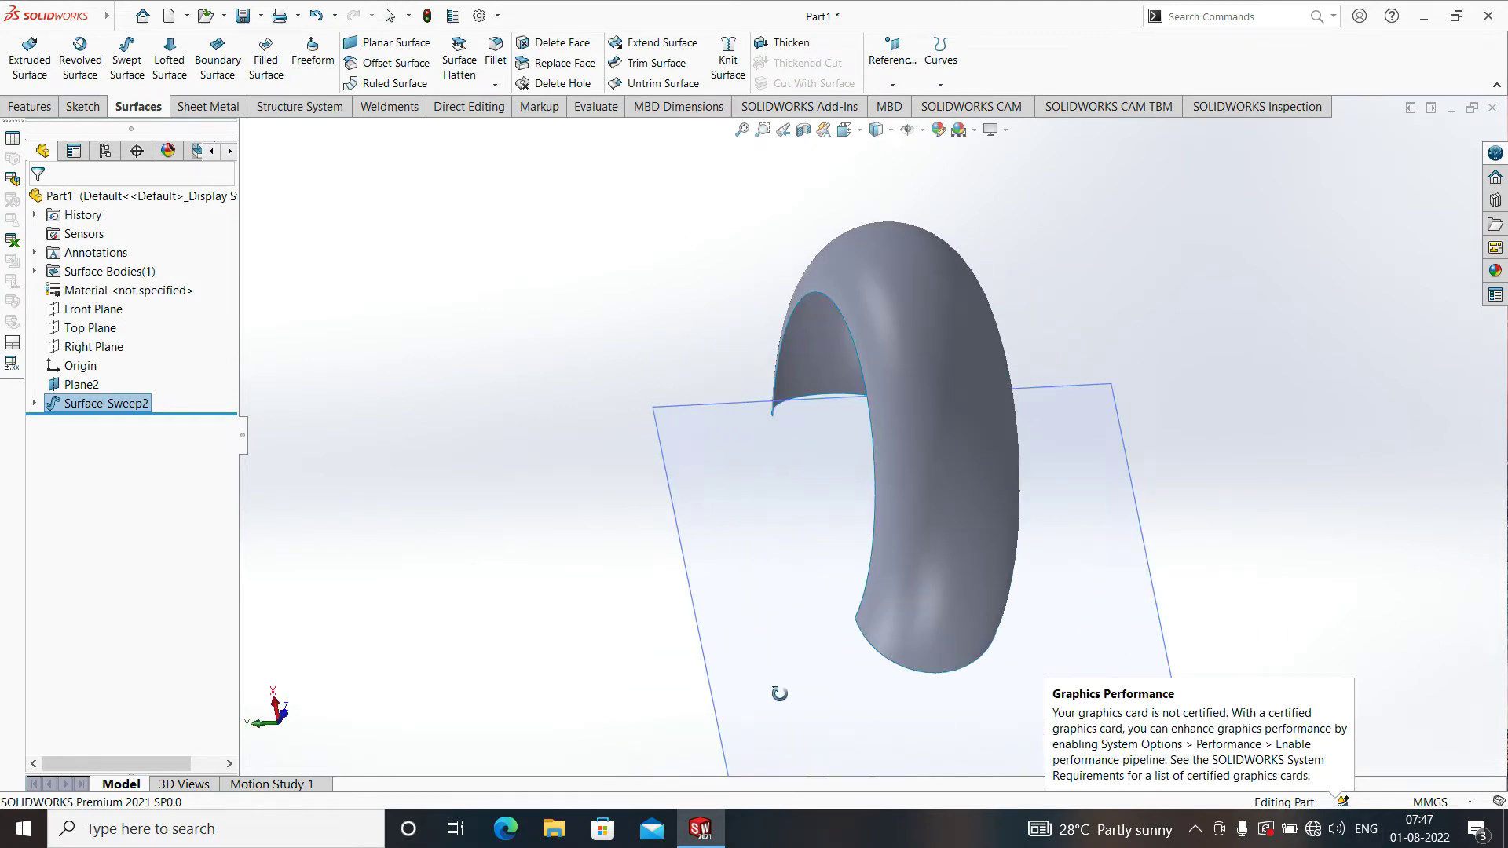
pyautogui.click(390, 85)
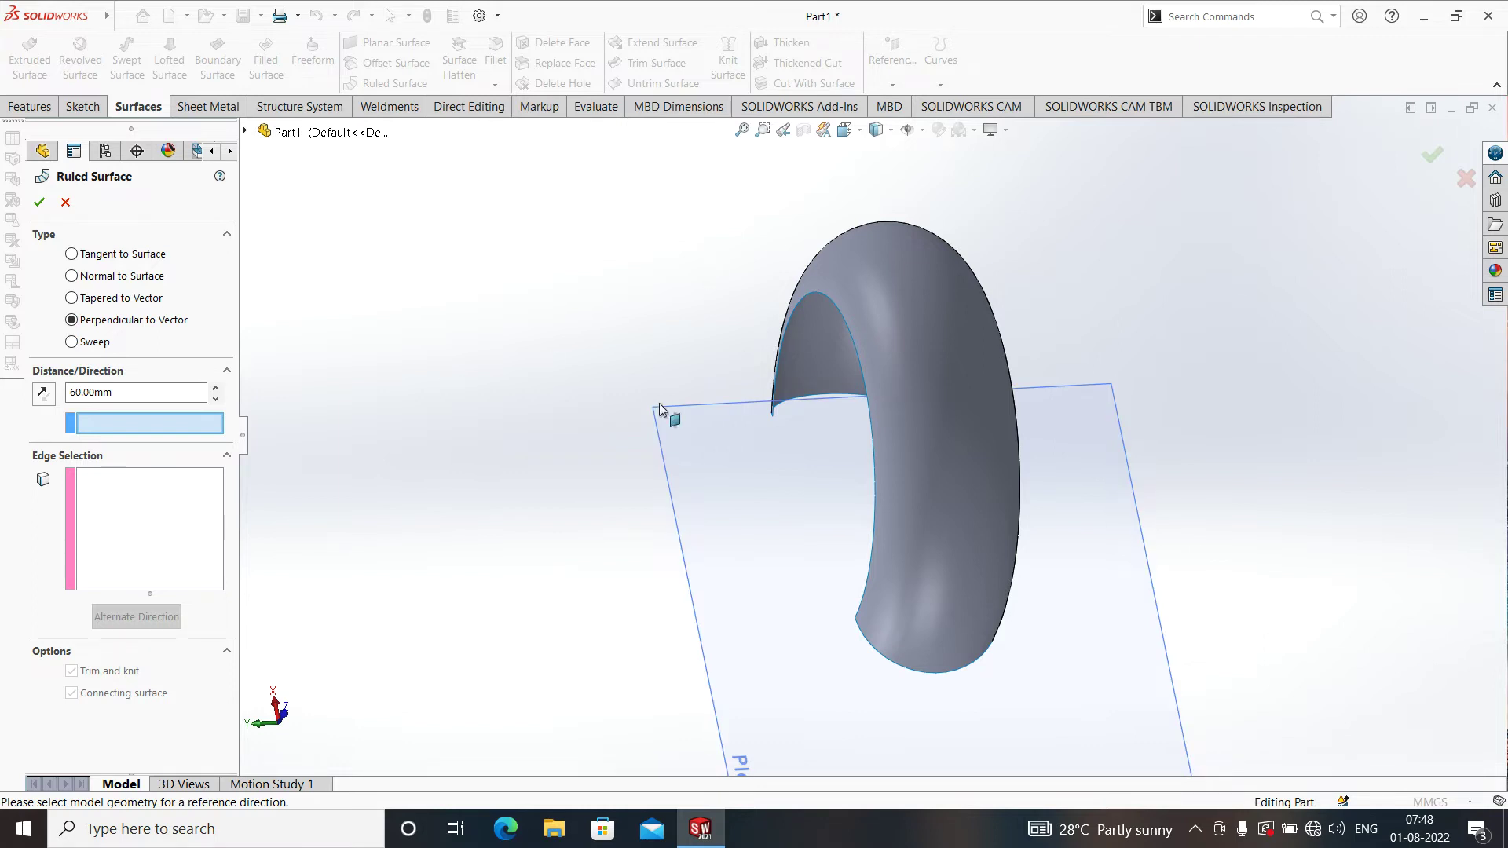
pyautogui.moveTo(738, 491)
pyautogui.mouseDown(button='middle')
pyautogui.moveTo(780, 508)
pyautogui.moveTo(798, 542)
pyautogui.mouseUp(button='middle')
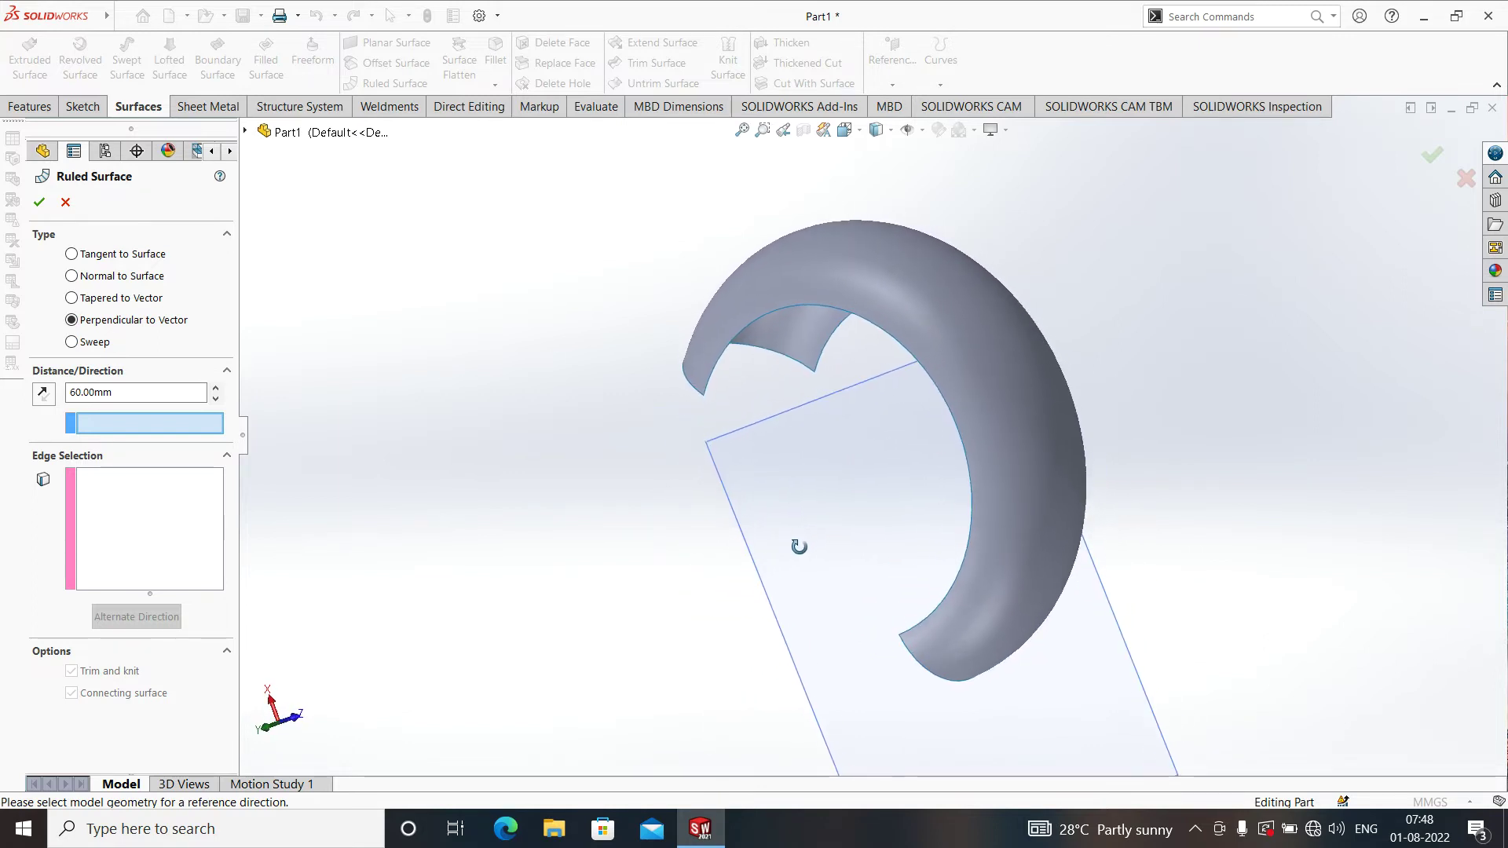
pyautogui.click(71, 255)
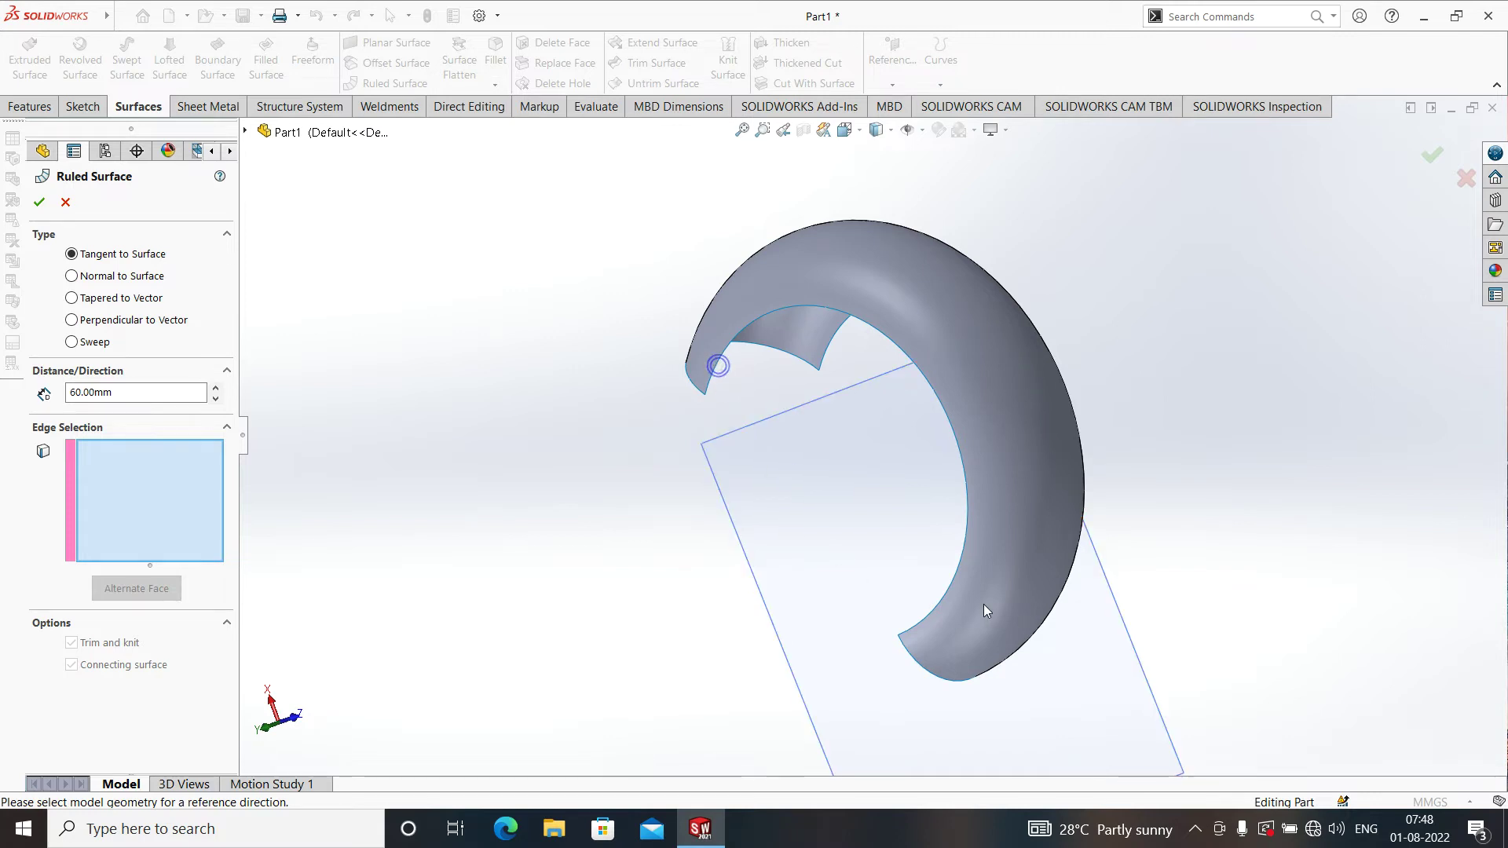
# - Select the sweep's inner open edge as Edge<1> for the 60 mm tangent flange
pyautogui.moveTo(718, 366); pyautogui.dragTo(805, 285, button='middle')
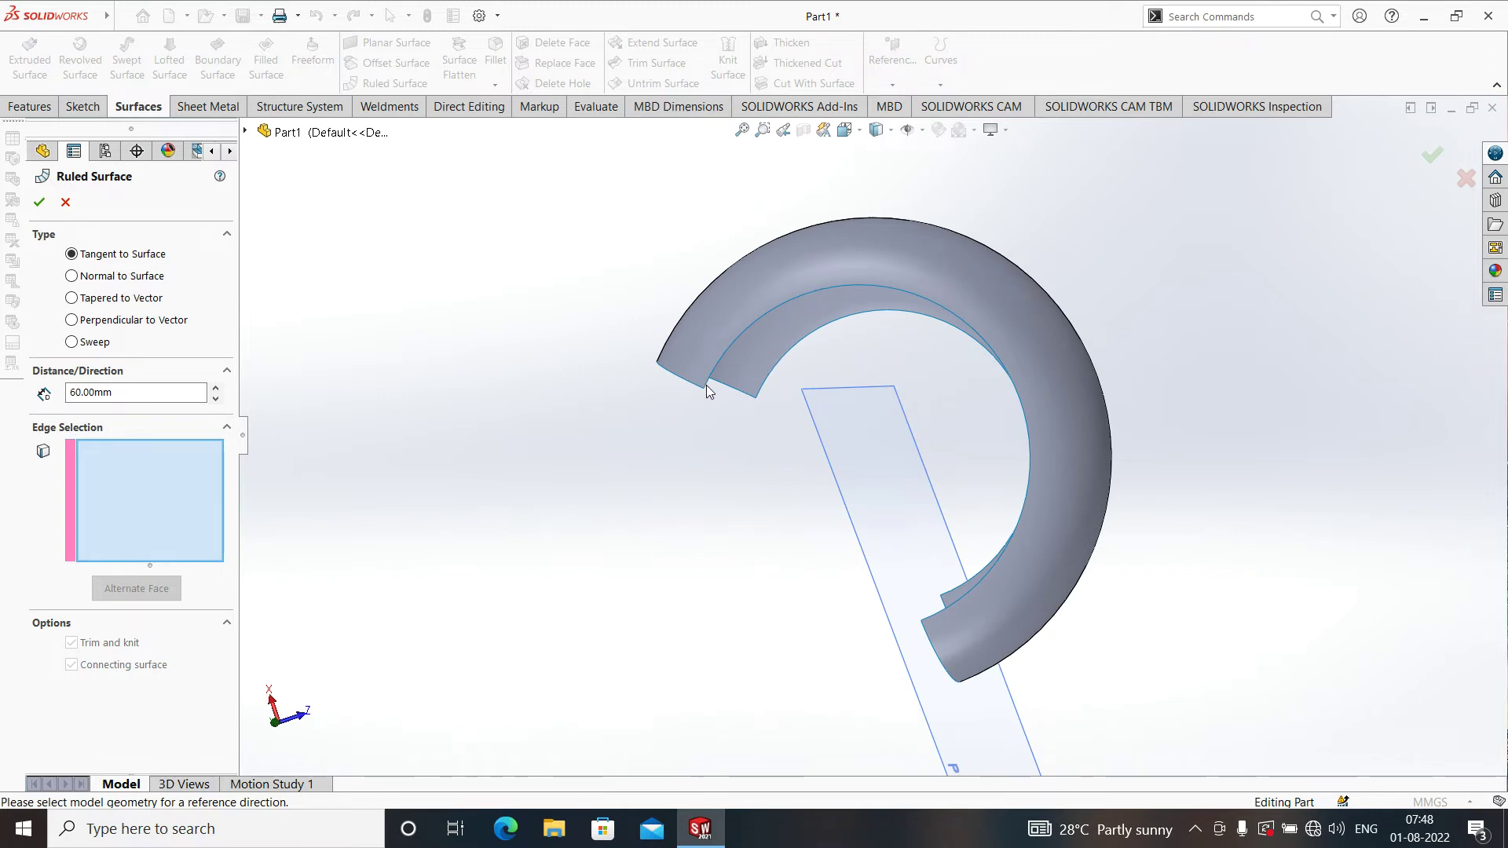
pyautogui.click(138, 494)
pyautogui.moveTo(946, 560)
pyautogui.mouseDown(button='middle')
pyautogui.moveTo(811, 395)
pyautogui.moveTo(804, 440)
pyautogui.mouseUp(button='middle')
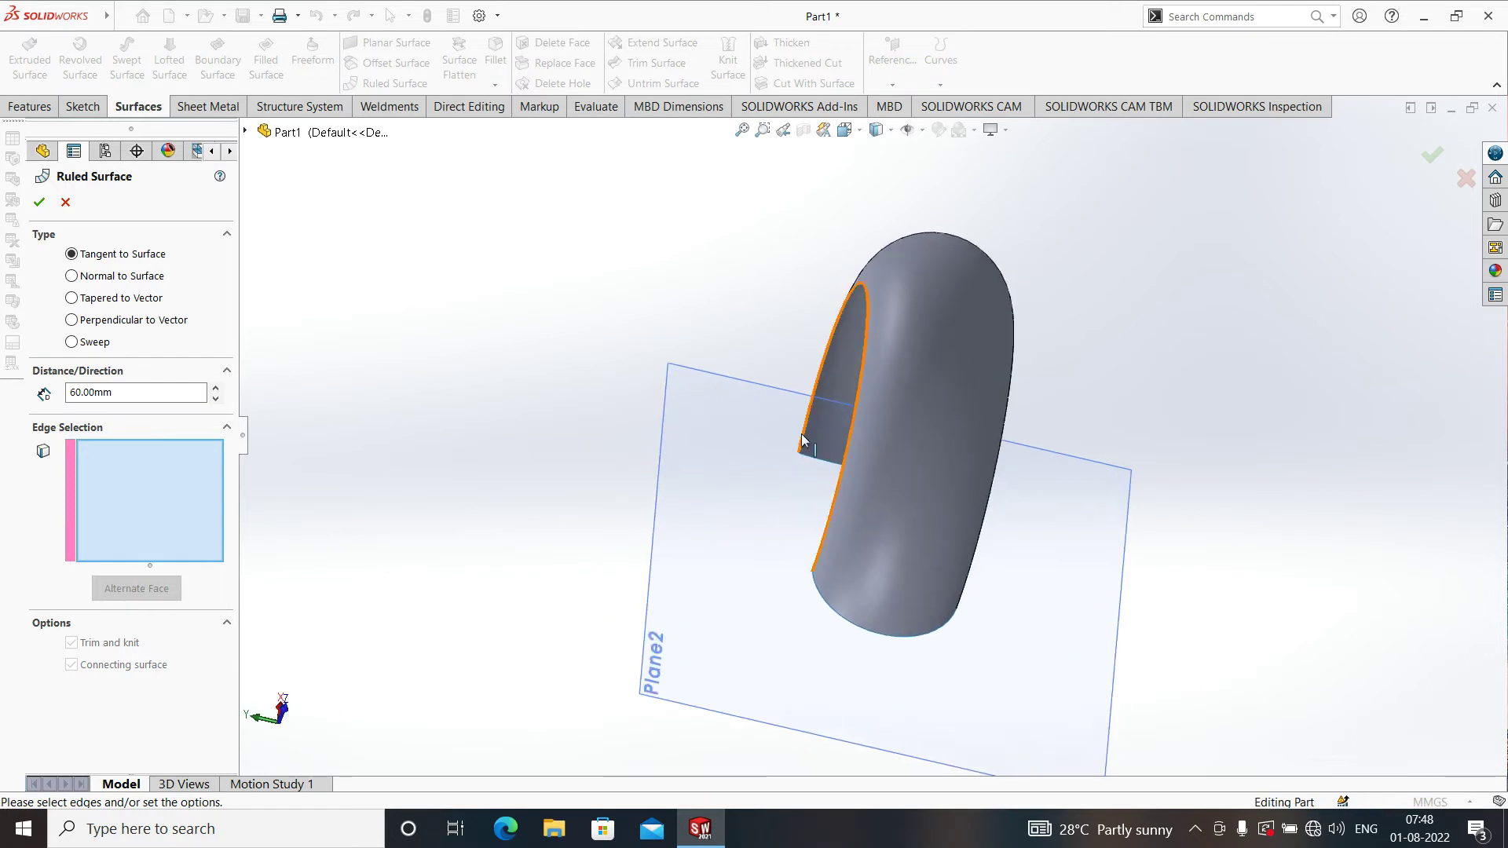
pyautogui.click(804, 439)
pyautogui.moveTo(785, 529)
pyautogui.mouseDown(button='middle')
pyautogui.moveTo(875, 646)
pyautogui.moveTo(885, 633)
pyautogui.mouseUp(button='middle')
pyautogui.scroll(-2, 951, 457)
pyautogui.scroll(-2, 906, 492)
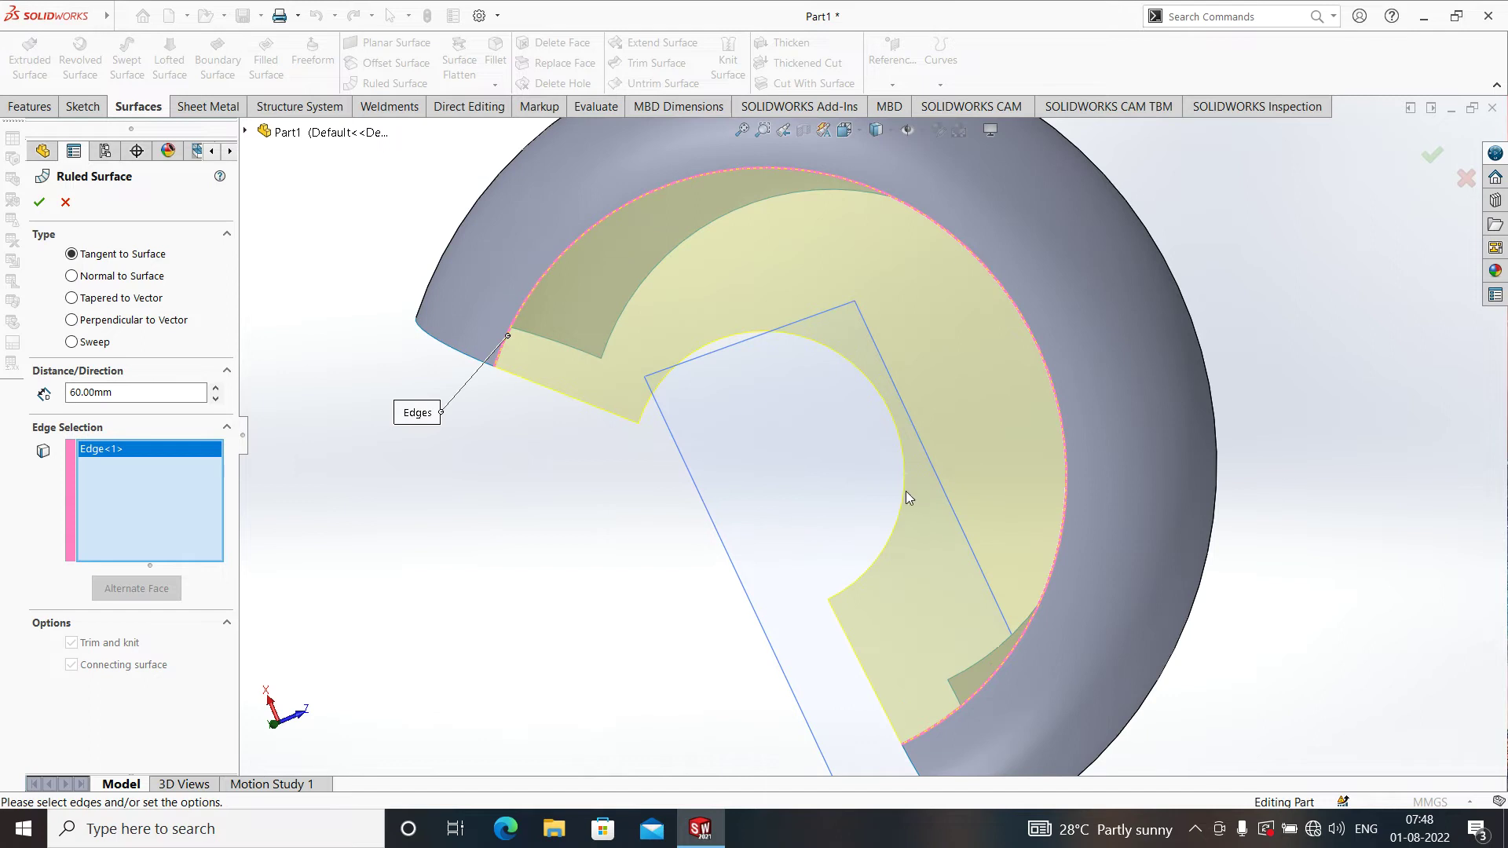
# - Reduce the flange to 10.00 mm, add the second open edge as Edge<2>, and switch to Normal to Surface
pyautogui.click(216, 399)
pyautogui.click(216, 399)
pyautogui.click(216, 399)
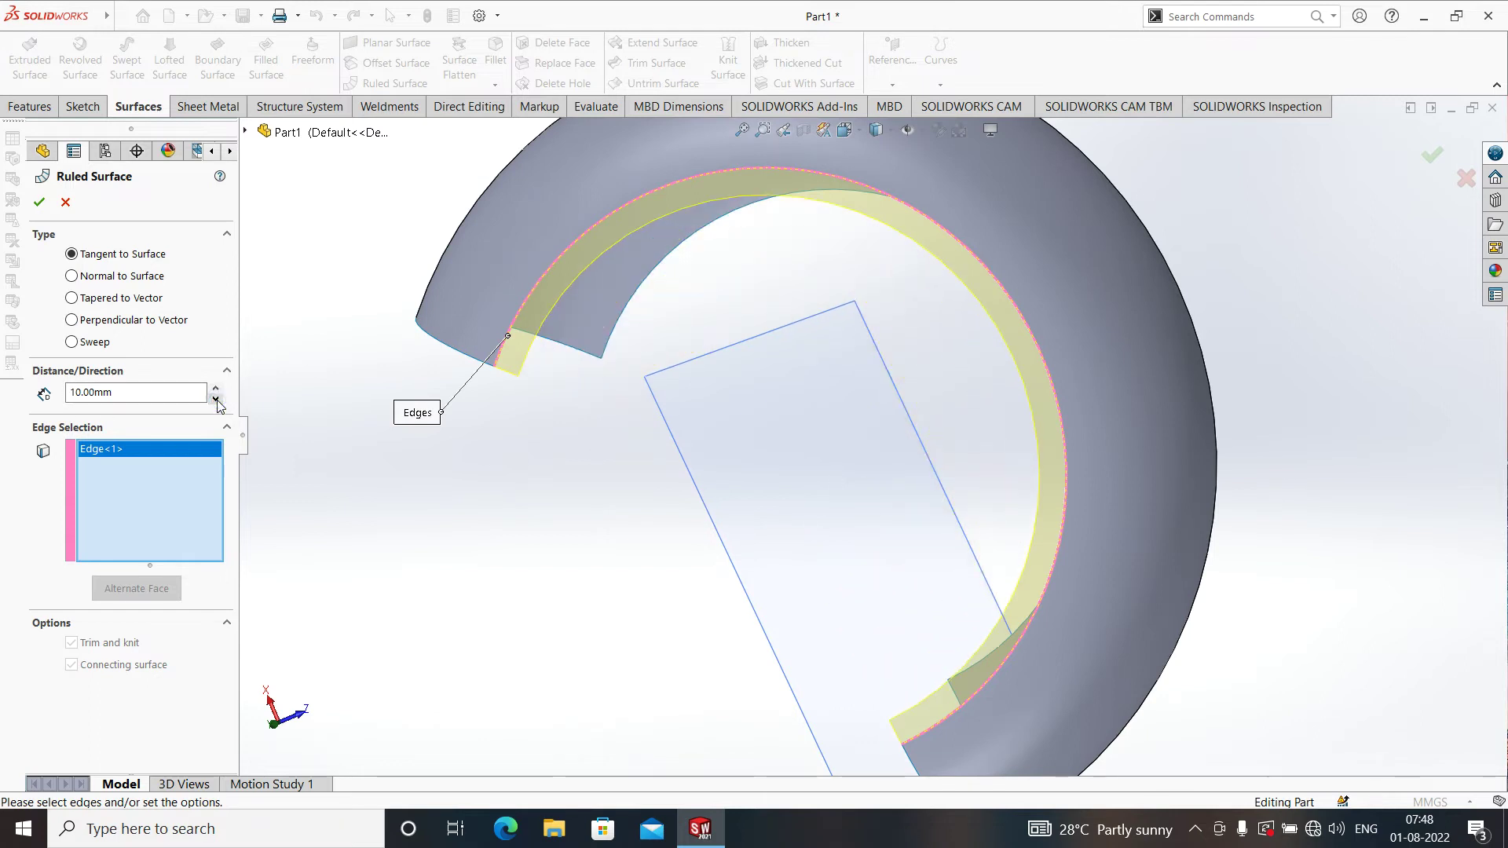
pyautogui.scroll(3, 817, 542)
pyautogui.scroll(1, 794, 505)
pyautogui.scroll(1, 926, 660)
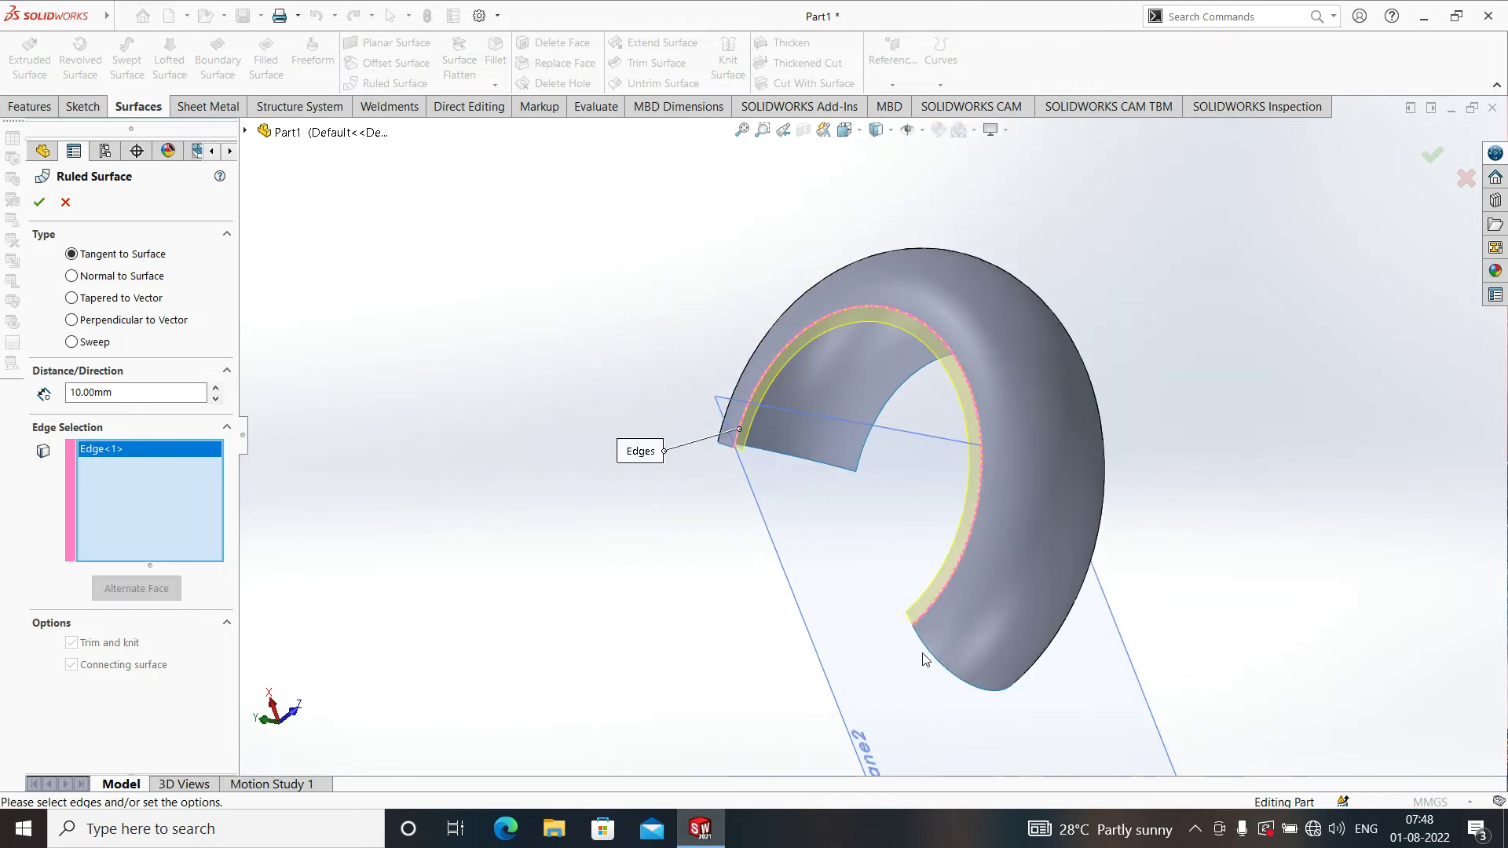
pyautogui.moveTo(1013, 766); pyautogui.dragTo(1049, 554, button='middle')
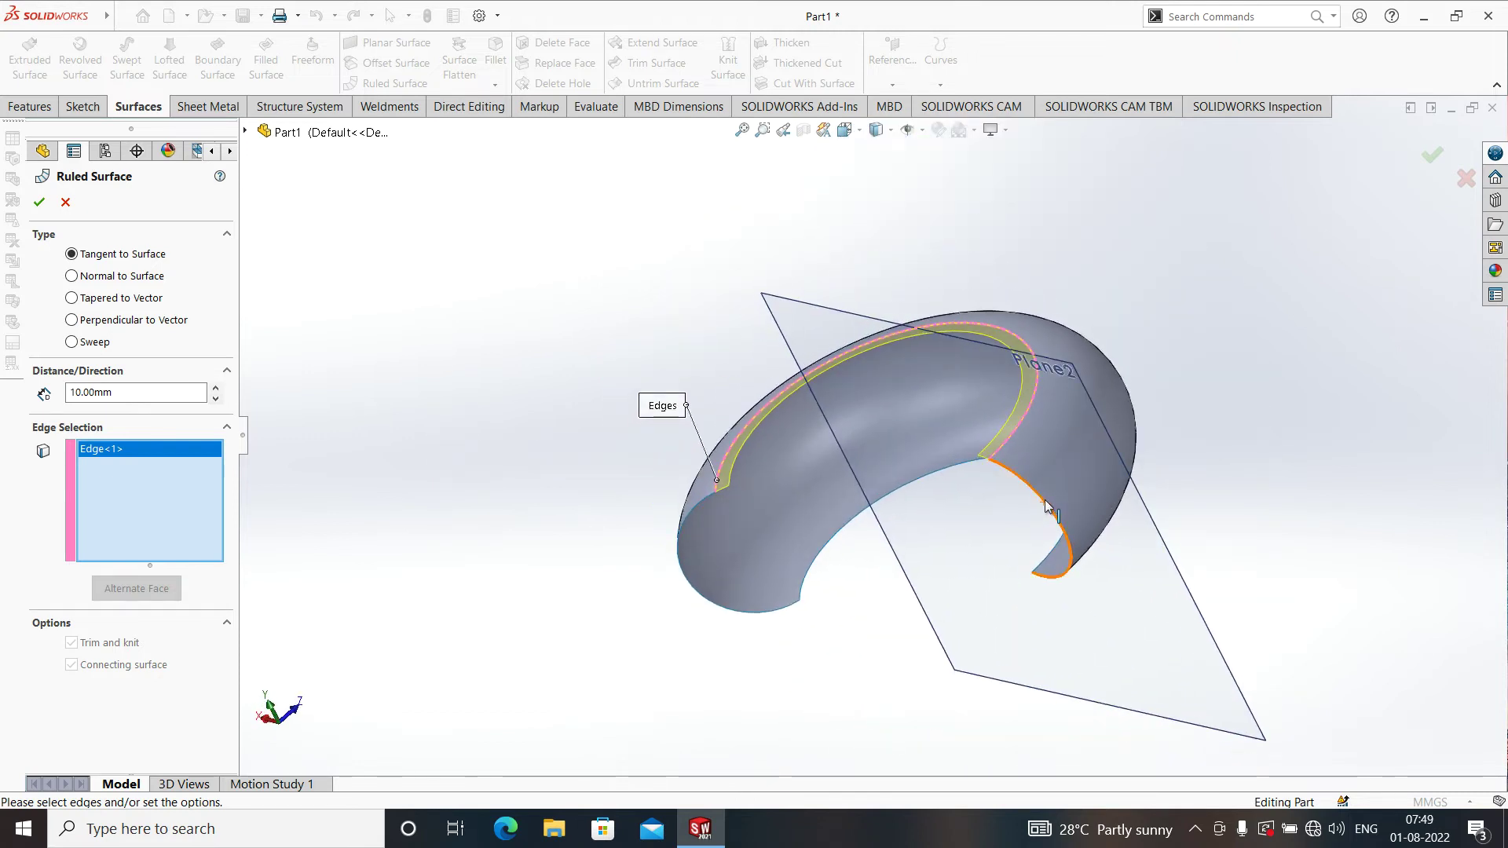
pyautogui.click(1046, 508)
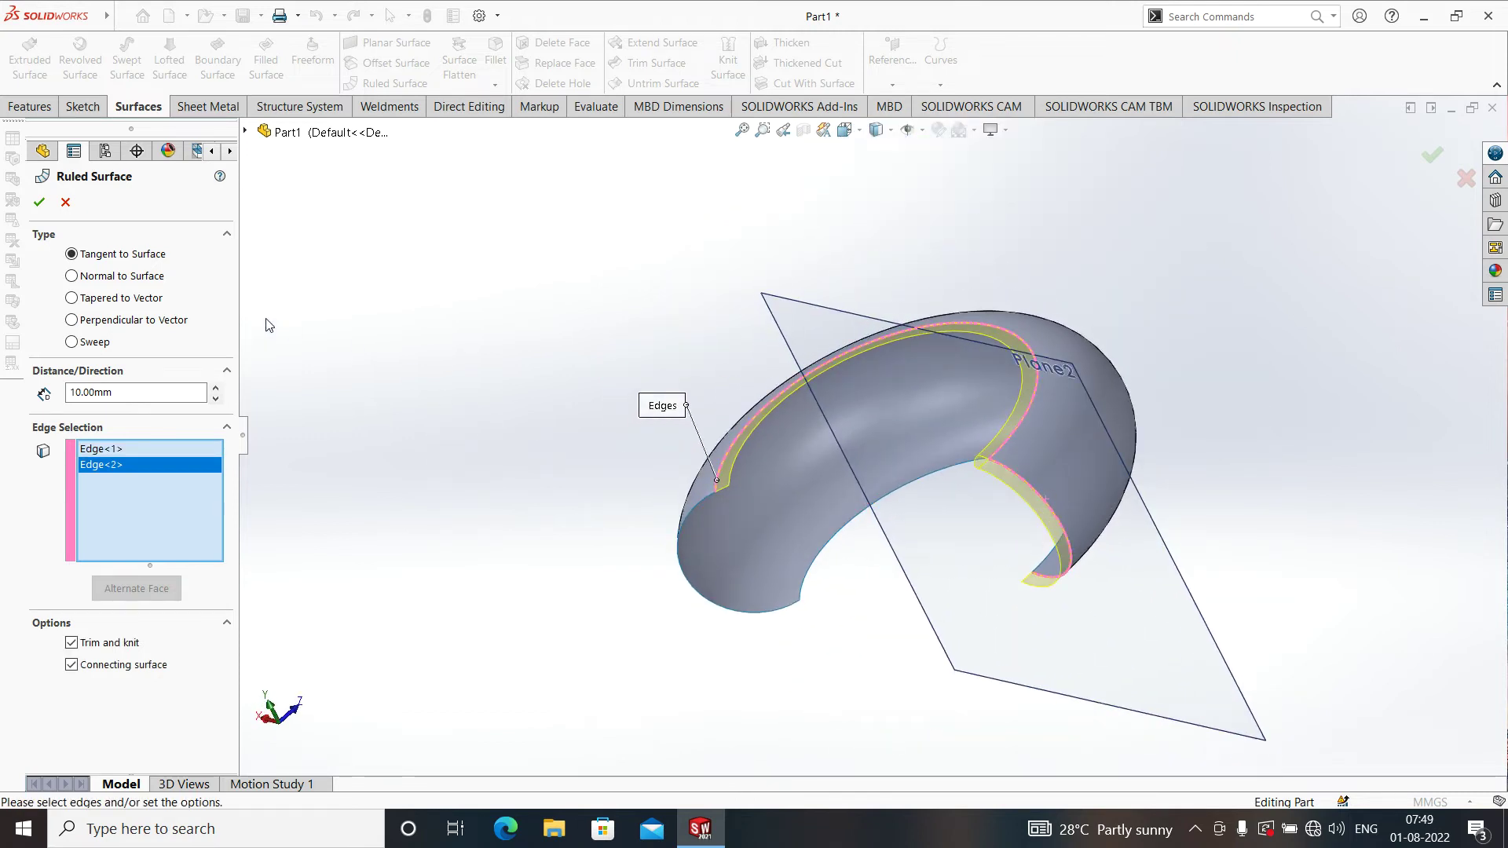
pyautogui.moveTo(954, 431); pyautogui.dragTo(882, 662, button='middle')
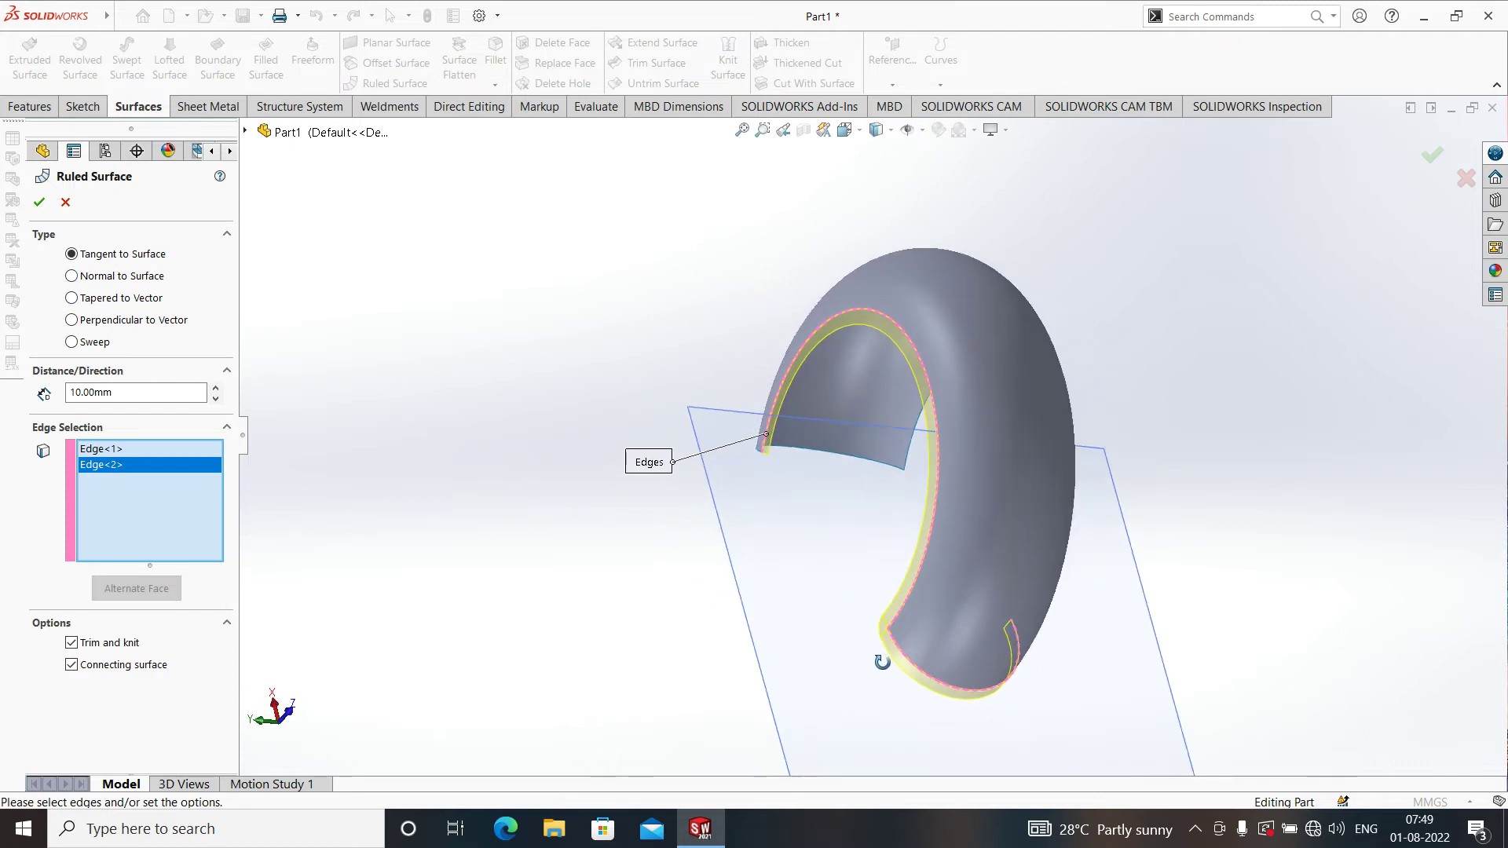
pyautogui.scroll(-2, 936, 497)
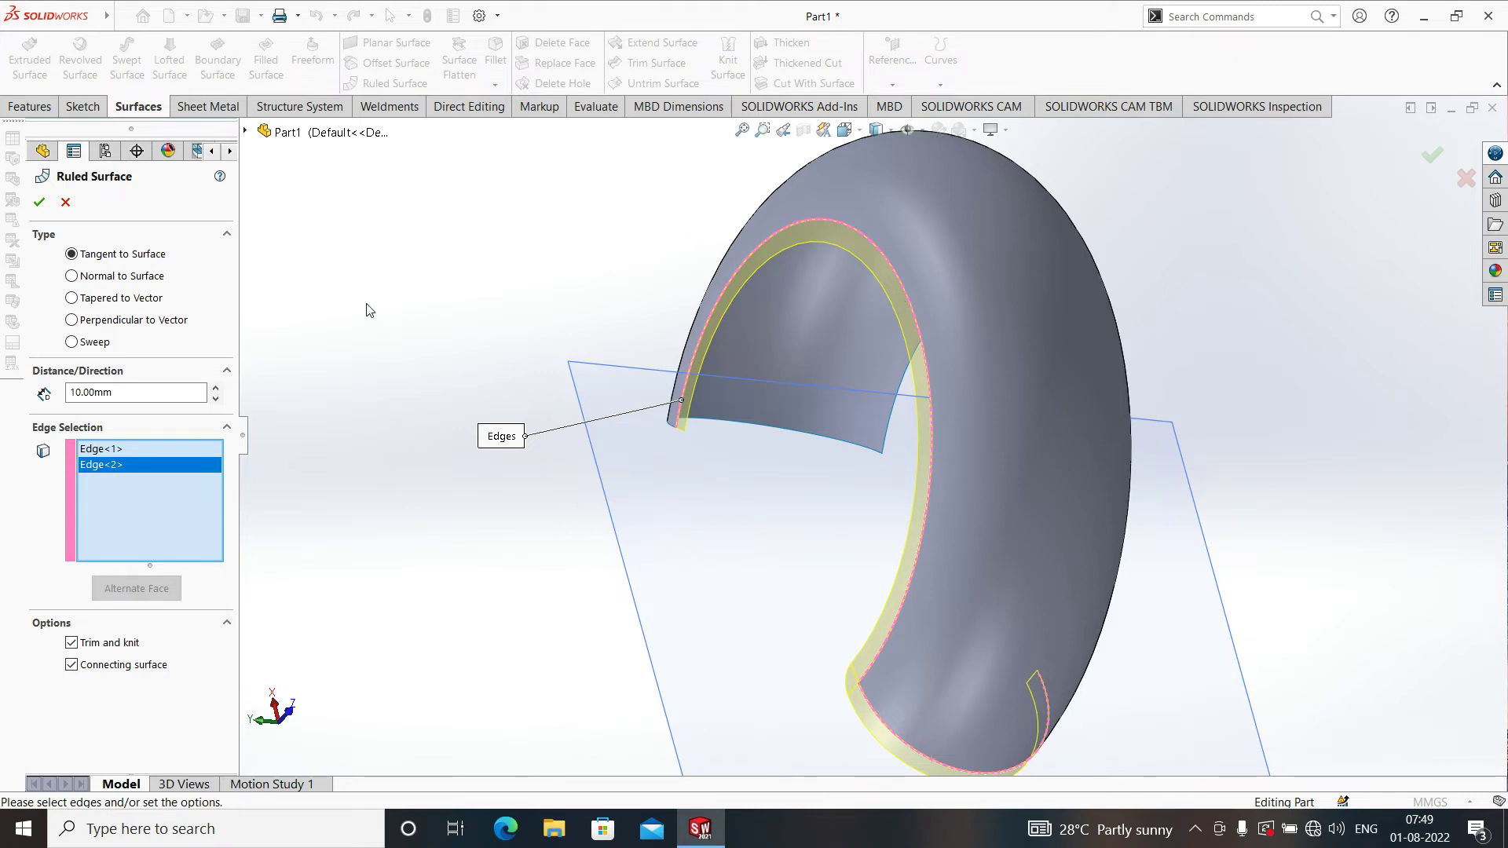
pyautogui.click(72, 276)
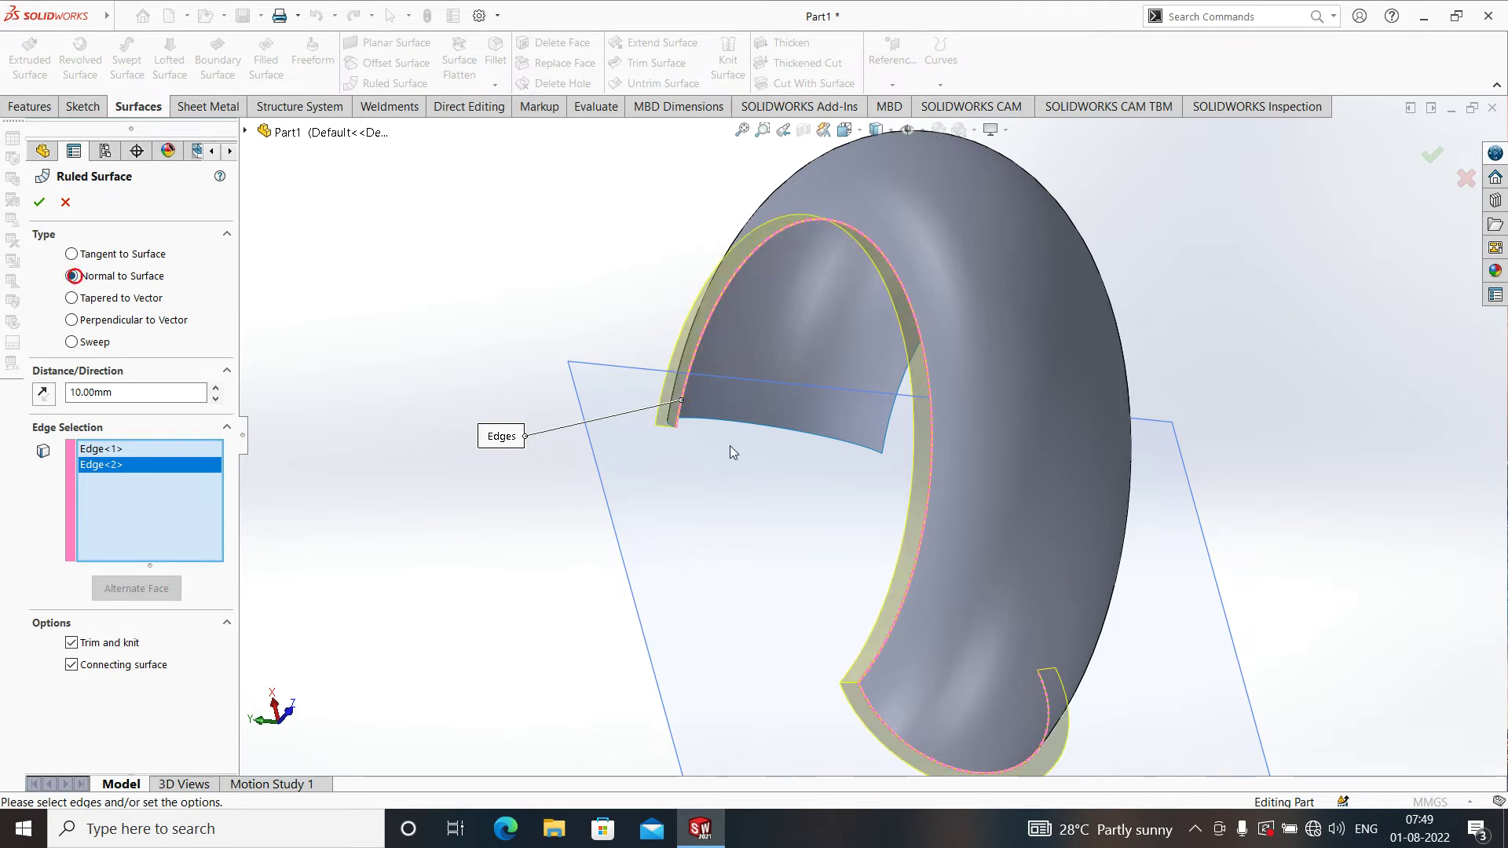
# - Raise the normal flange to 20.00 mm and add Edge<3> and Edge<4> along the remaining open edges
pyautogui.moveTo(817, 413); pyautogui.dragTo(792, 426, button='middle')
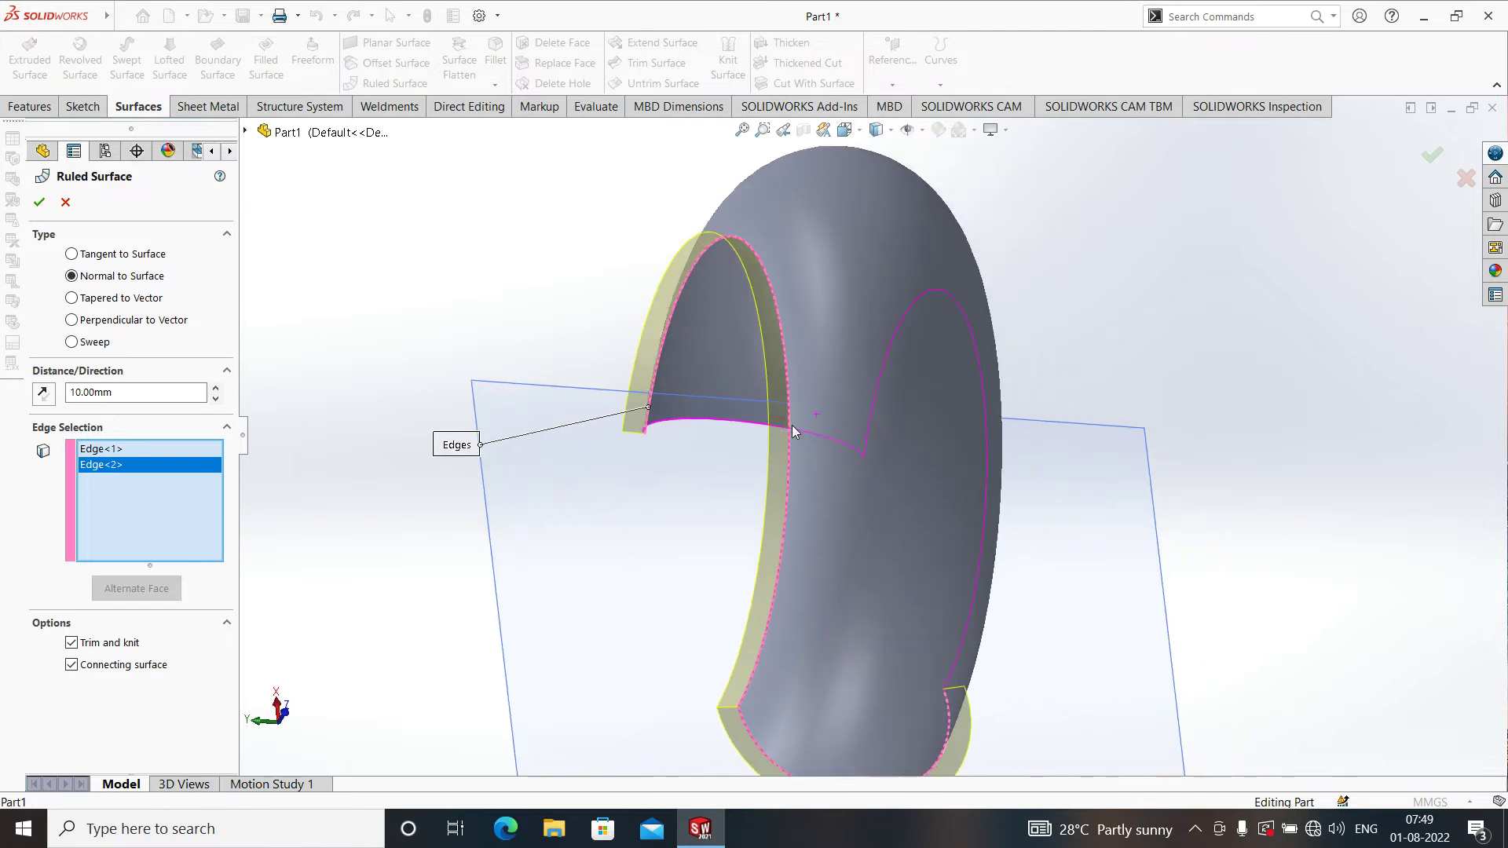
pyautogui.click(216, 387)
pyautogui.moveTo(767, 553); pyautogui.dragTo(772, 541, button='middle')
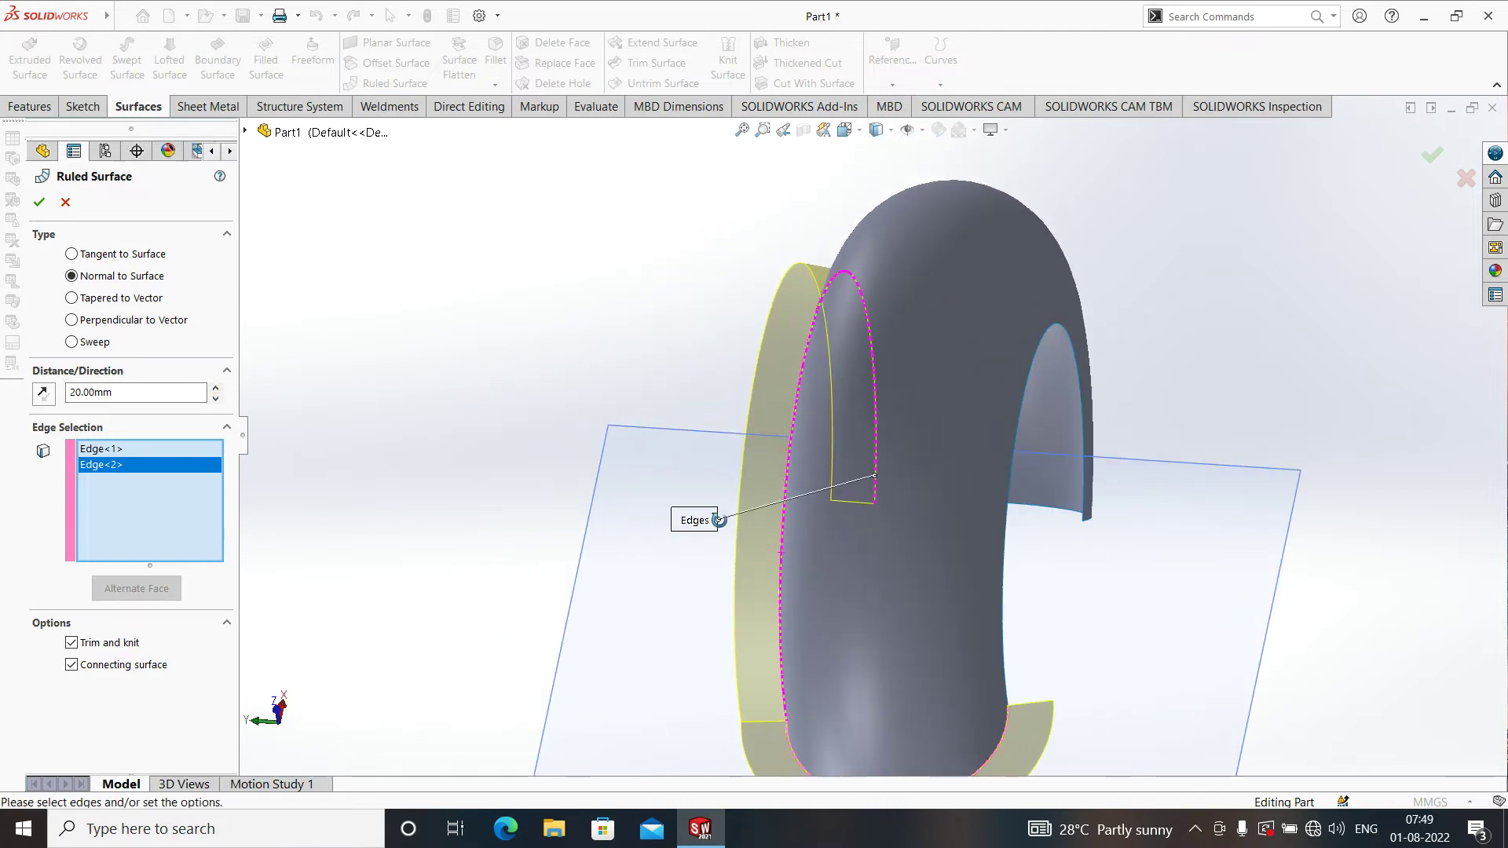
pyautogui.scroll(3, 771, 541)
pyautogui.moveTo(770, 541)
pyautogui.mouseDown(button='middle')
pyautogui.moveTo(874, 515)
pyautogui.moveTo(901, 464)
pyautogui.moveTo(1035, 424)
pyautogui.mouseUp(button='middle')
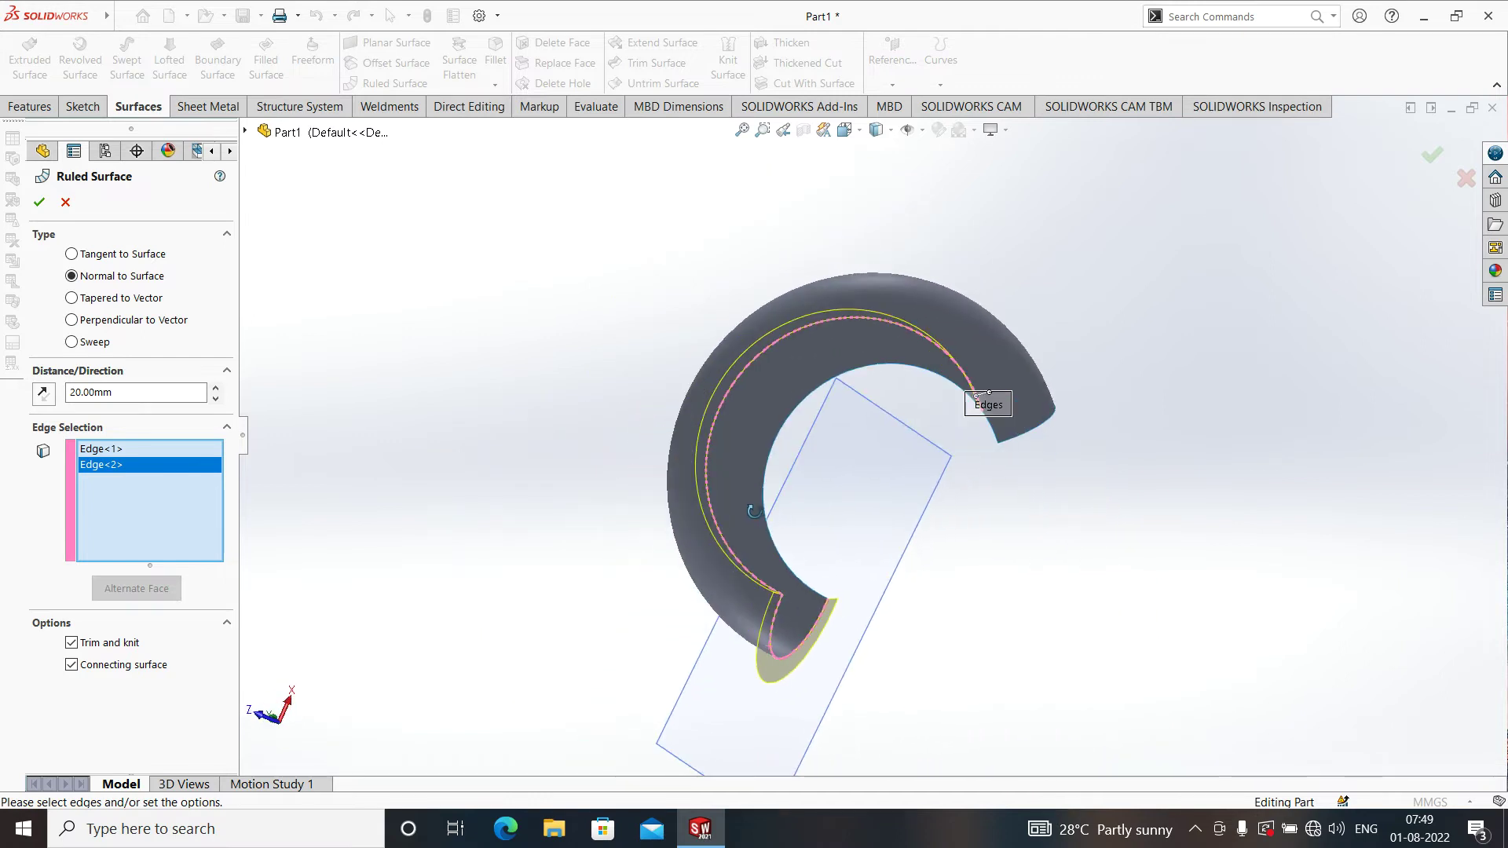
pyautogui.click(1023, 430)
pyautogui.click(936, 412)
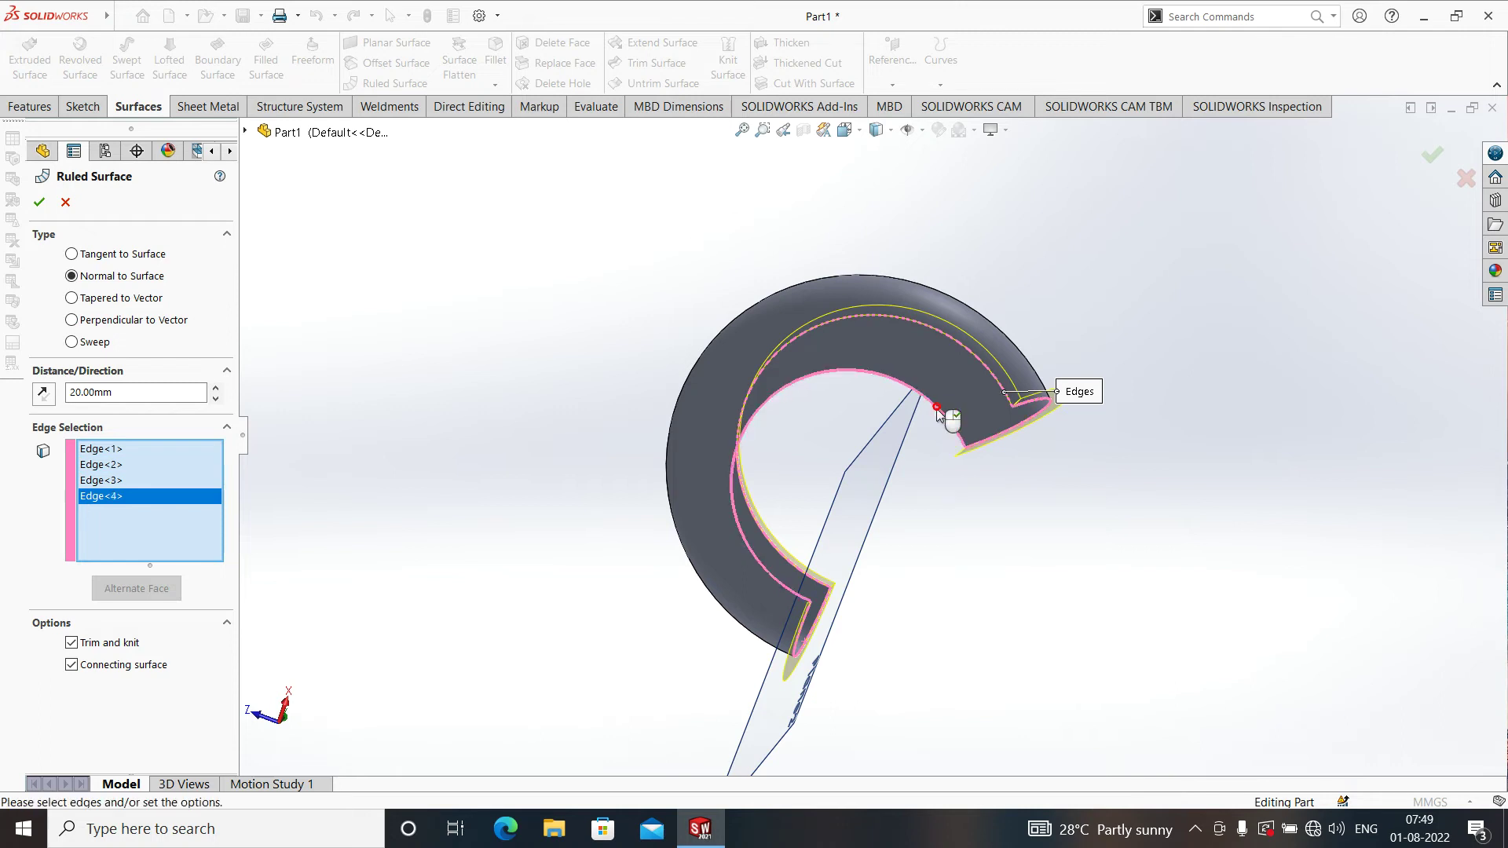
pyautogui.moveTo(761, 565)
pyautogui.mouseDown(button='middle')
pyautogui.moveTo(831, 563)
pyautogui.moveTo(922, 593)
pyautogui.moveTo(916, 630)
pyautogui.moveTo(950, 626)
pyautogui.moveTo(929, 555)
pyautogui.mouseUp(button='middle')
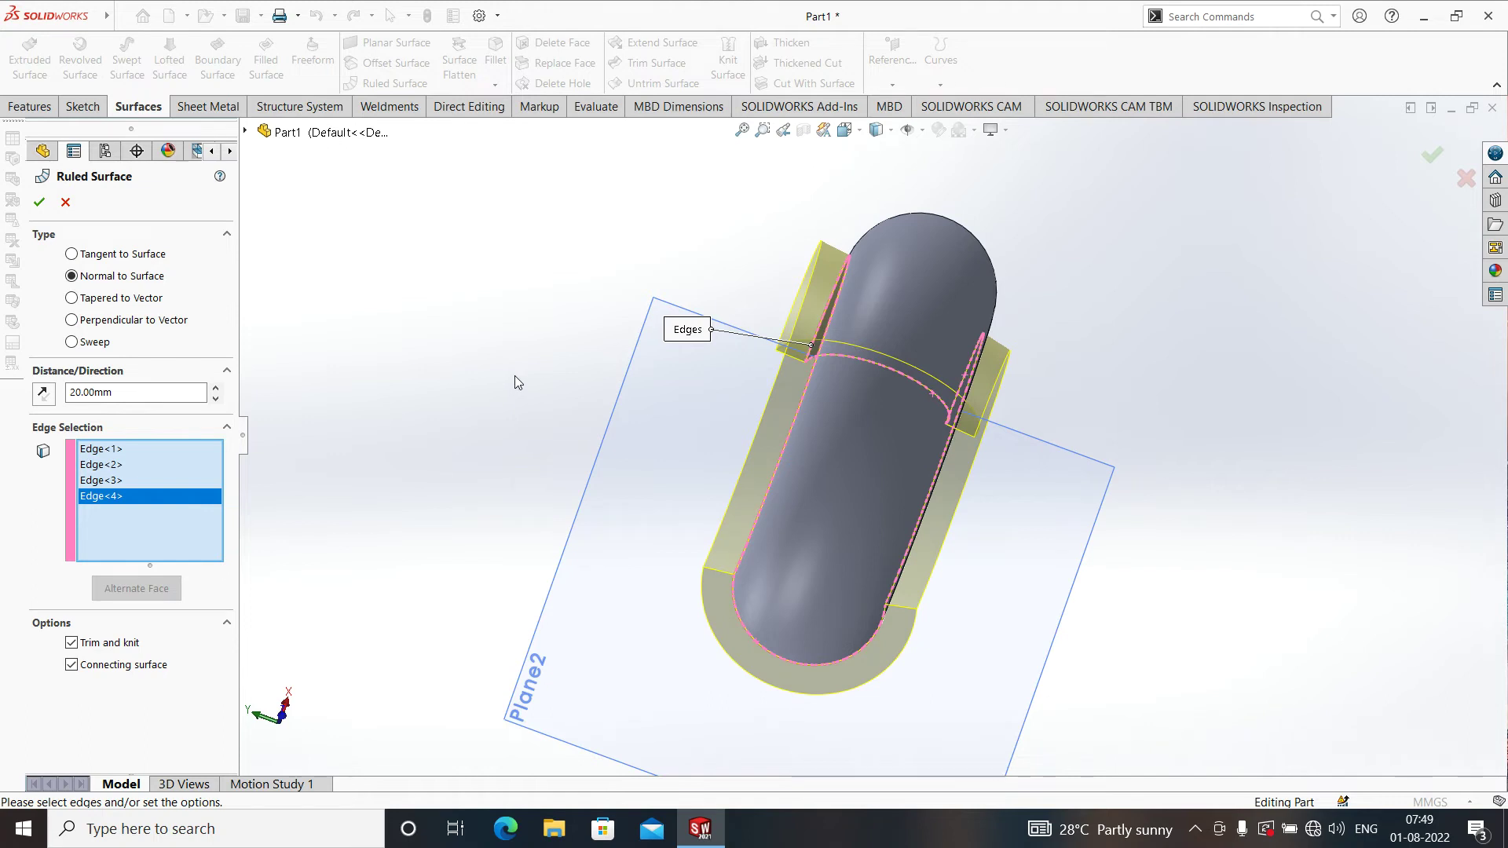
# - Switch the flange to Tapered to Vector at 1.00° and expand the flyout tree to pick a reference direction
pyautogui.click(72, 298)
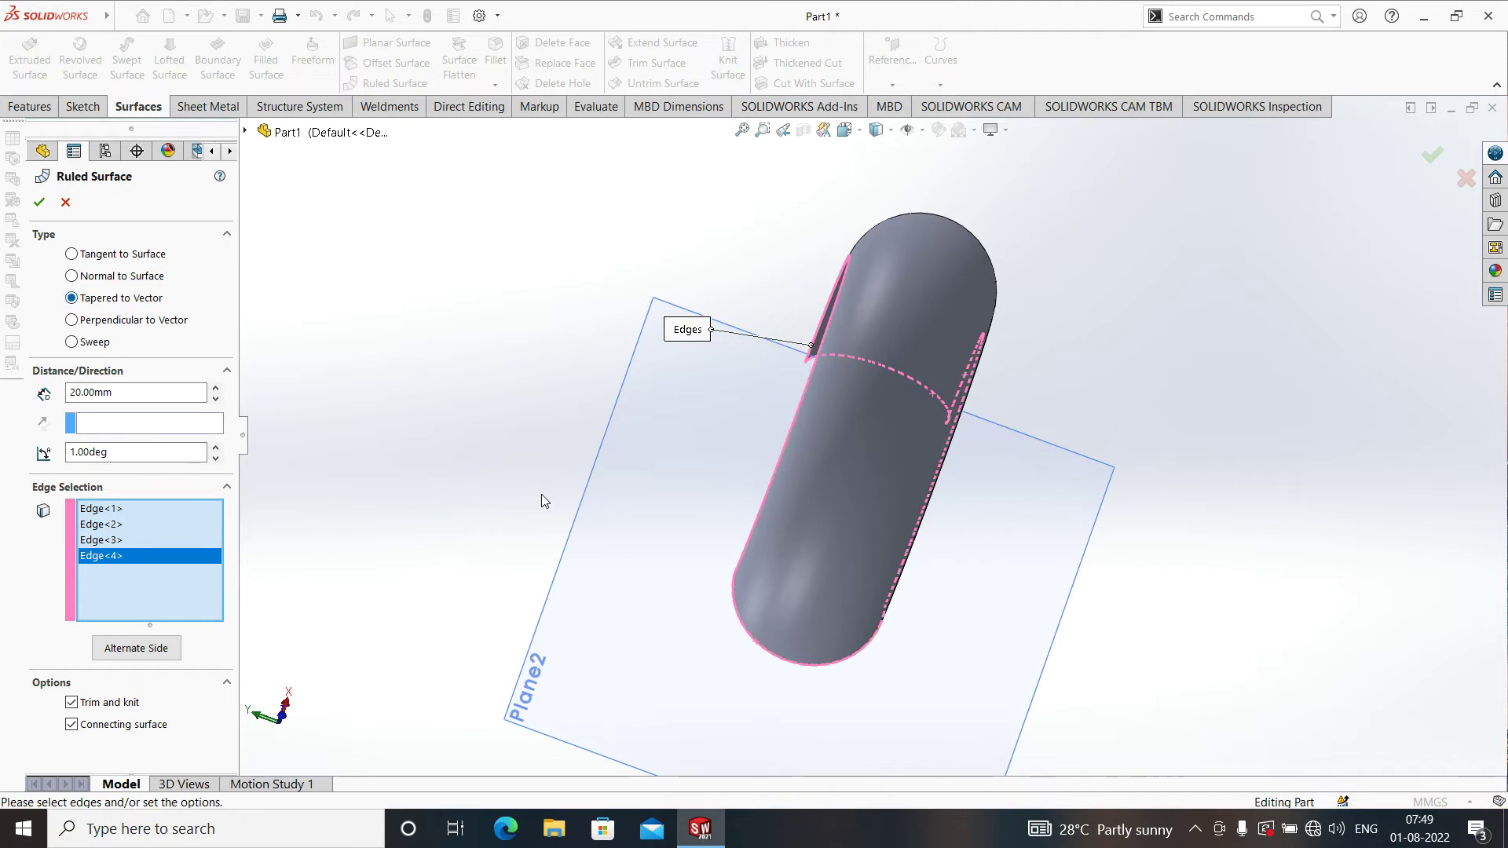
pyautogui.moveTo(616, 576)
pyautogui.mouseDown(button='middle')
pyautogui.moveTo(713, 561)
pyautogui.moveTo(826, 578)
pyautogui.mouseUp(button='middle')
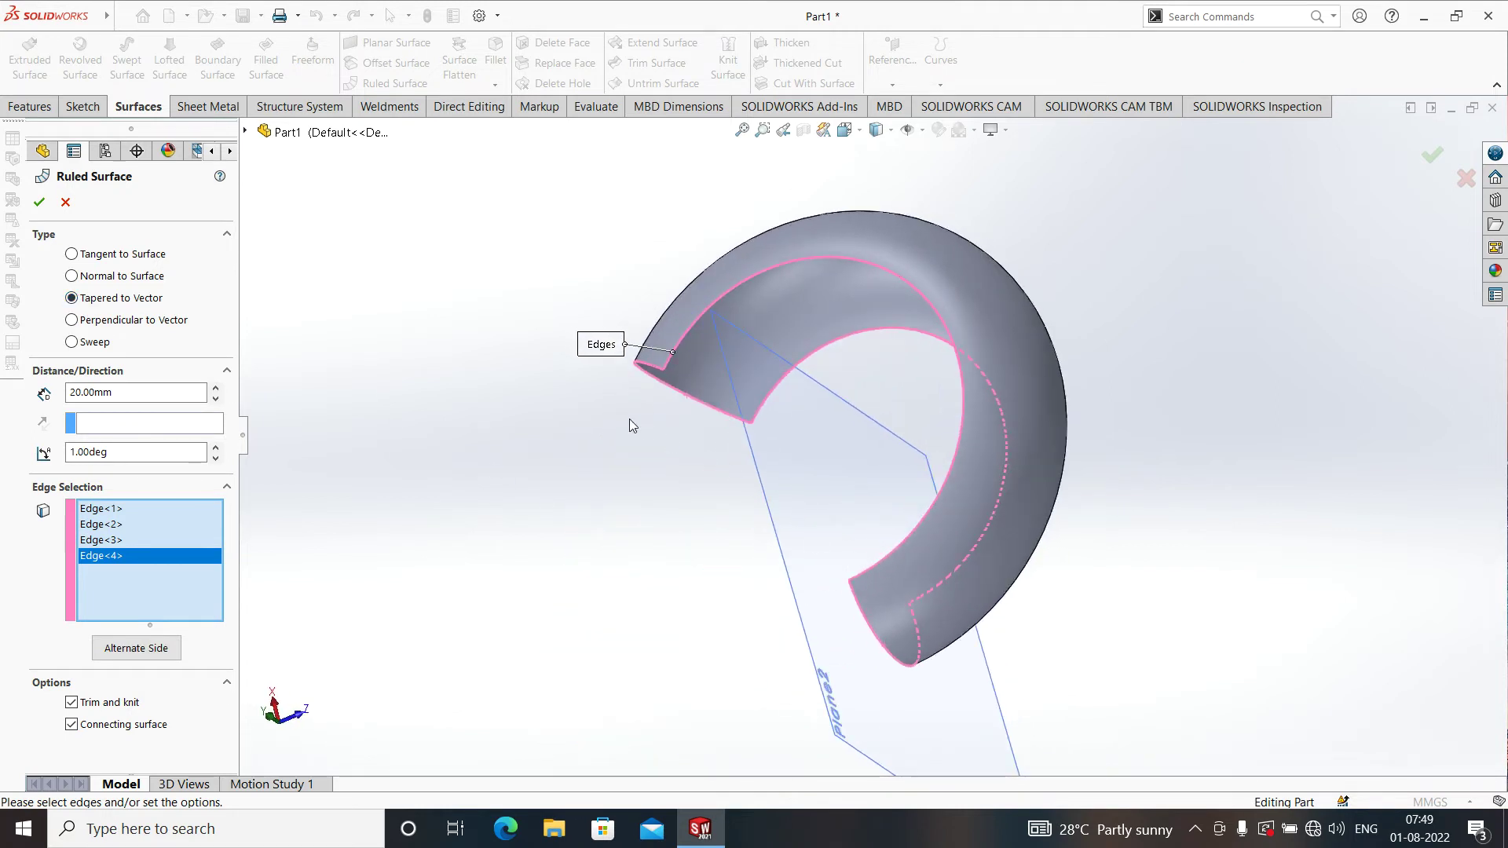
pyautogui.click(153, 425)
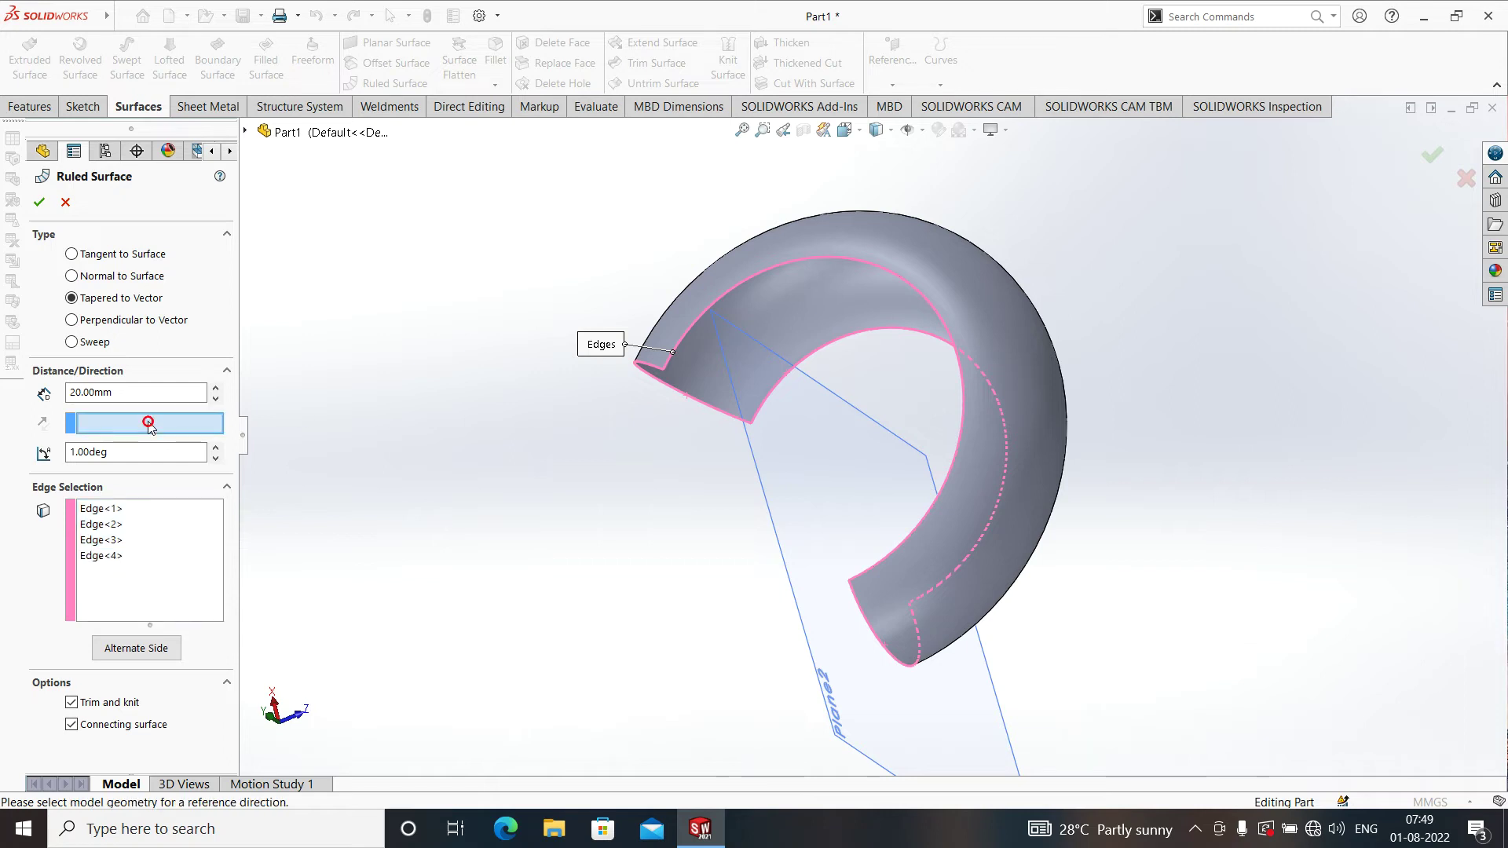
pyautogui.click(246, 132)
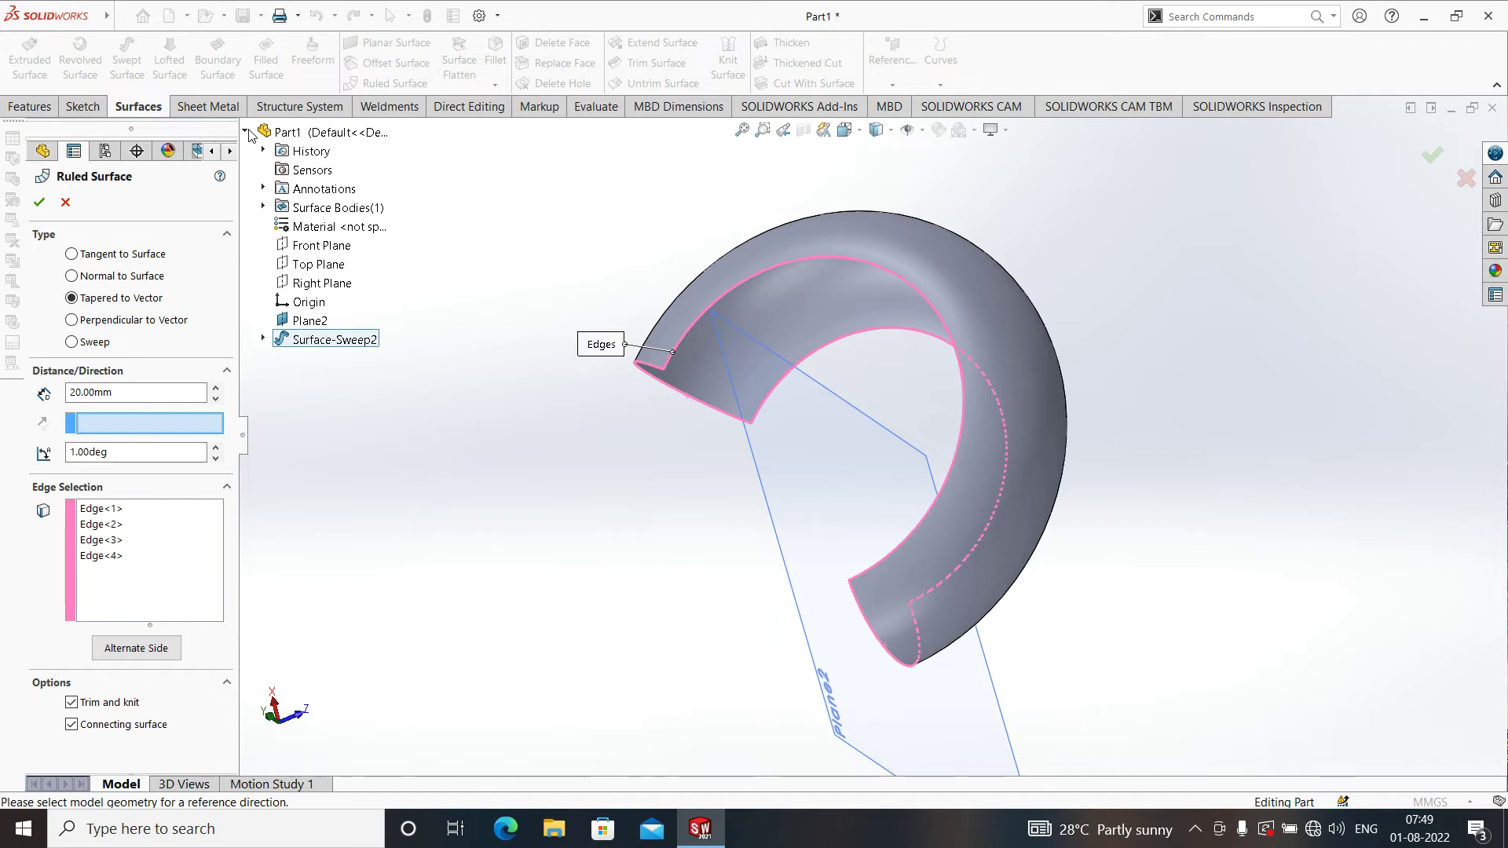
# - Use Front Plane as the taper reference and set the flange distance to 10 mm
pyautogui.click(319, 245)
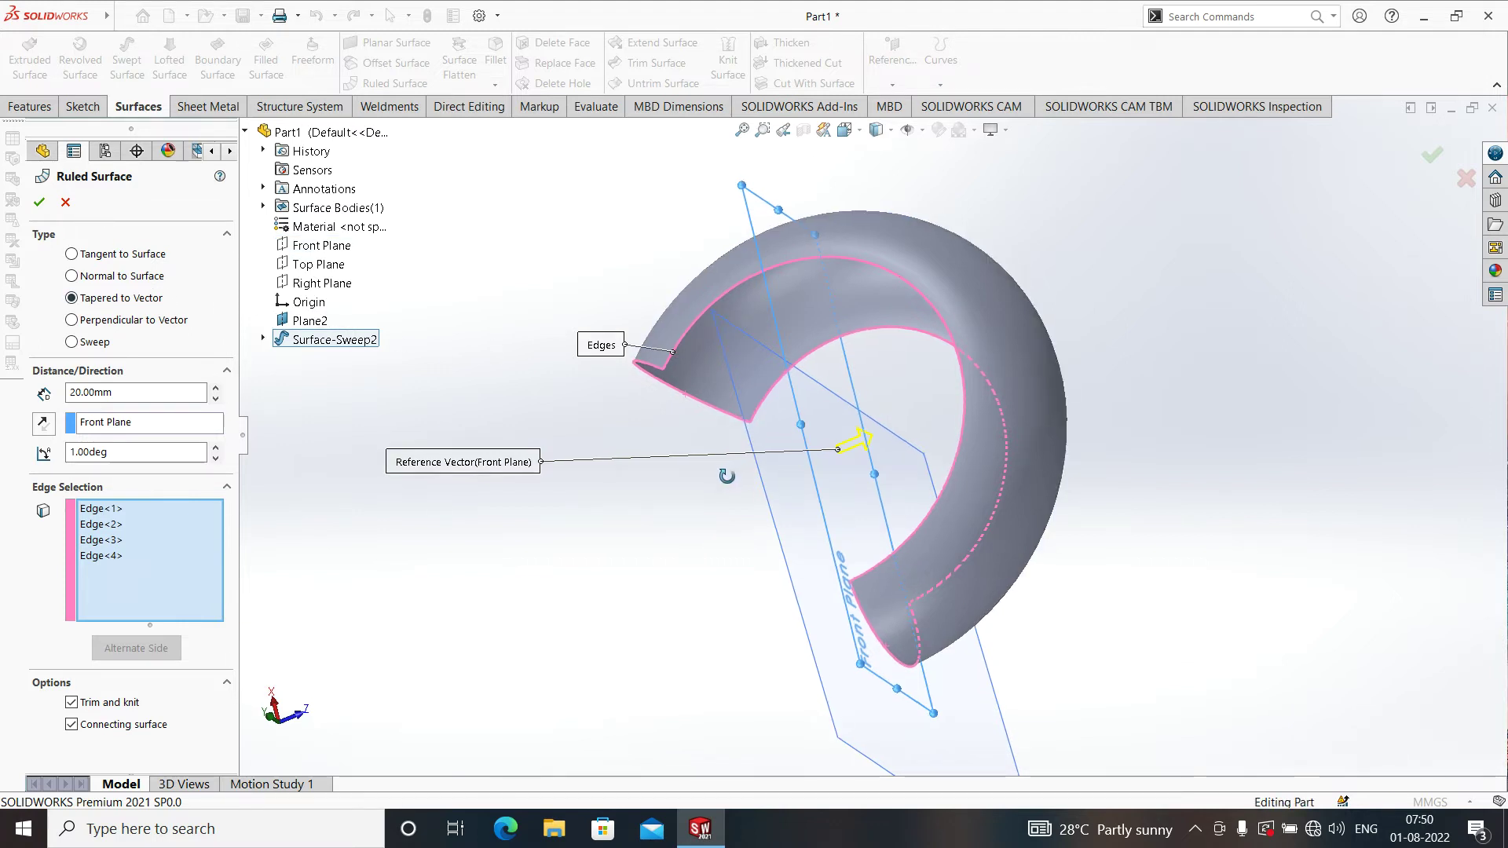
pyautogui.moveTo(730, 474); pyautogui.dragTo(673, 498, button='middle')
pyautogui.click(216, 398)
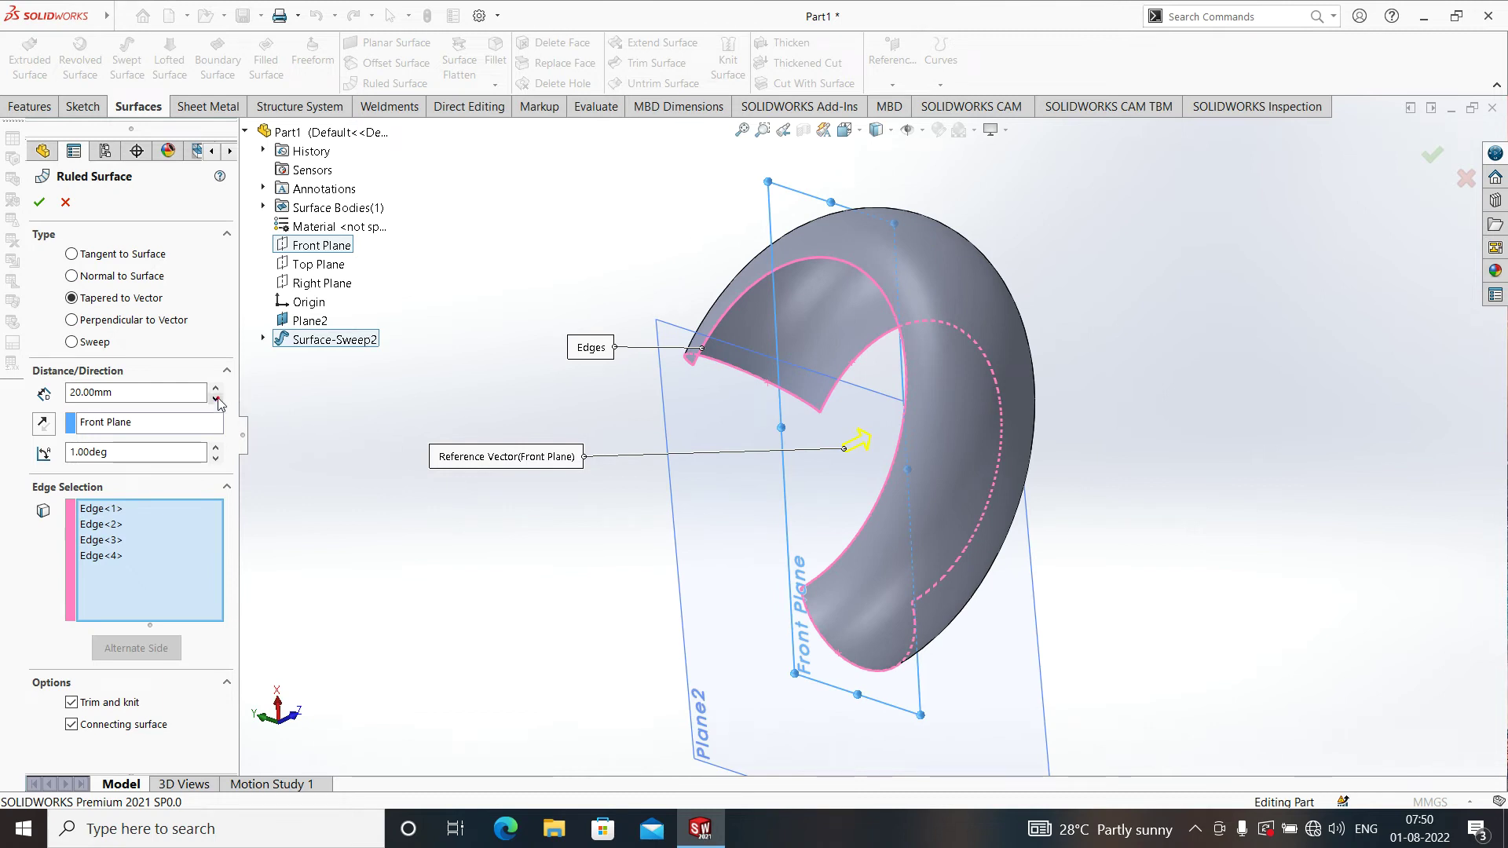
pyautogui.moveTo(613, 510)
pyautogui.mouseDown(button='middle')
pyautogui.moveTo(610, 615)
pyautogui.moveTo(524, 572)
pyautogui.moveTo(498, 535)
pyautogui.moveTo(523, 554)
pyautogui.mouseUp(button='middle')
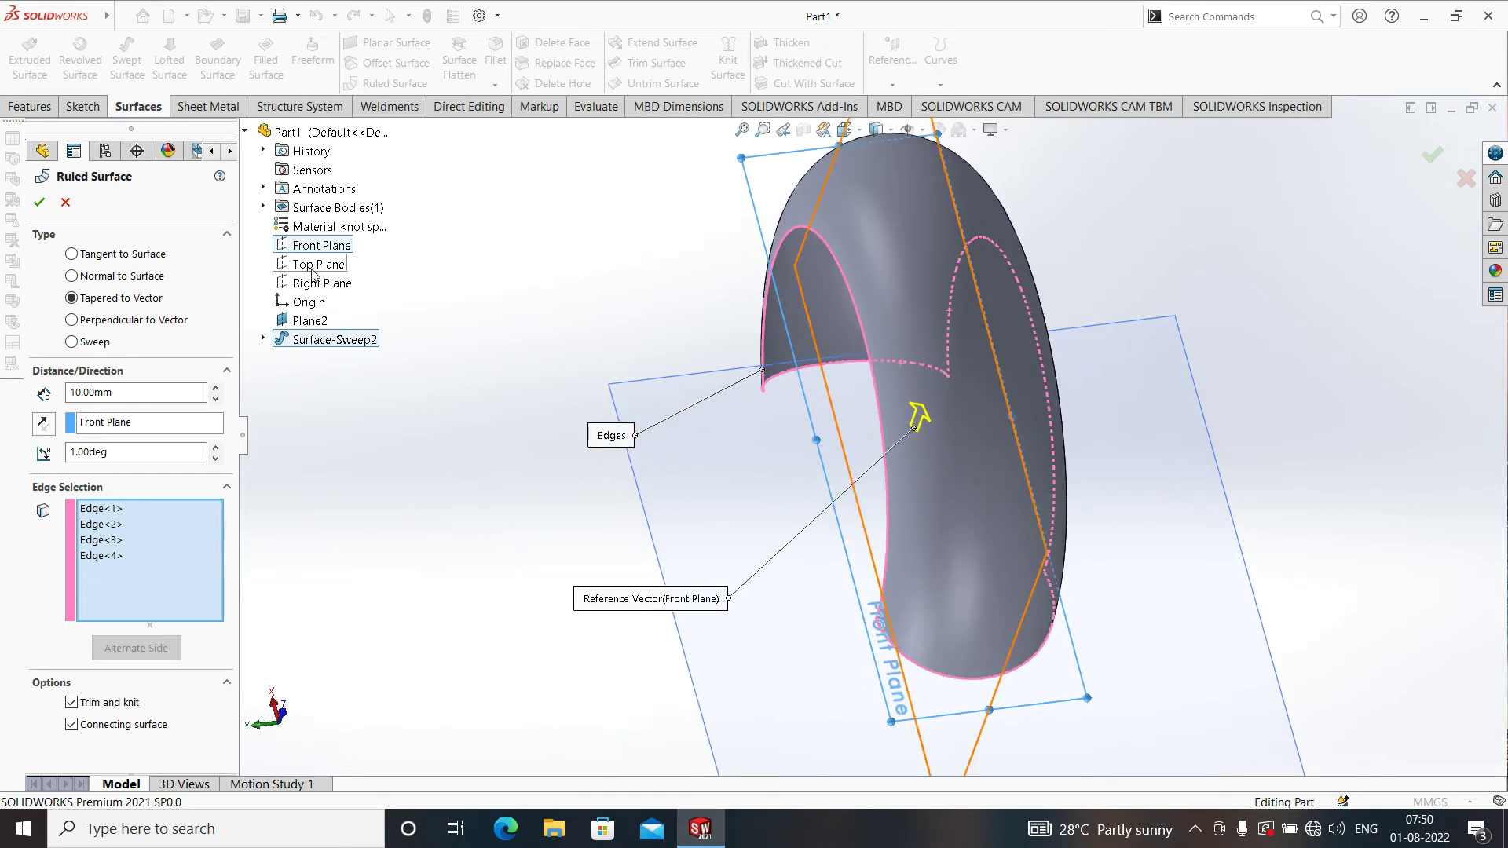
# - Try Right Plane and Top Plane as references, return to Front Plane, and adjust the distance
pyautogui.click(100, 424)
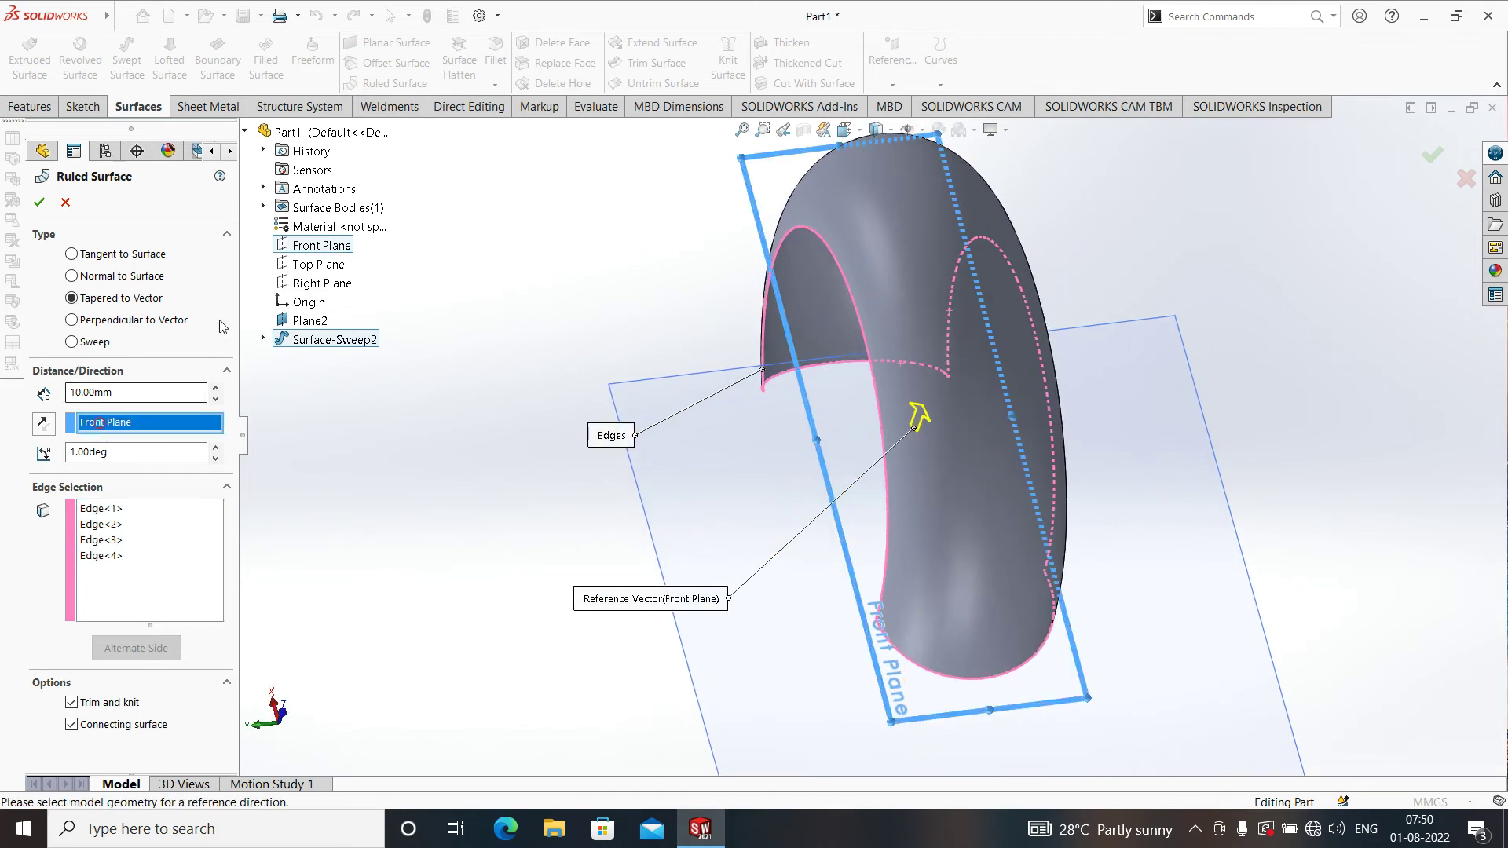
pyautogui.click(306, 284)
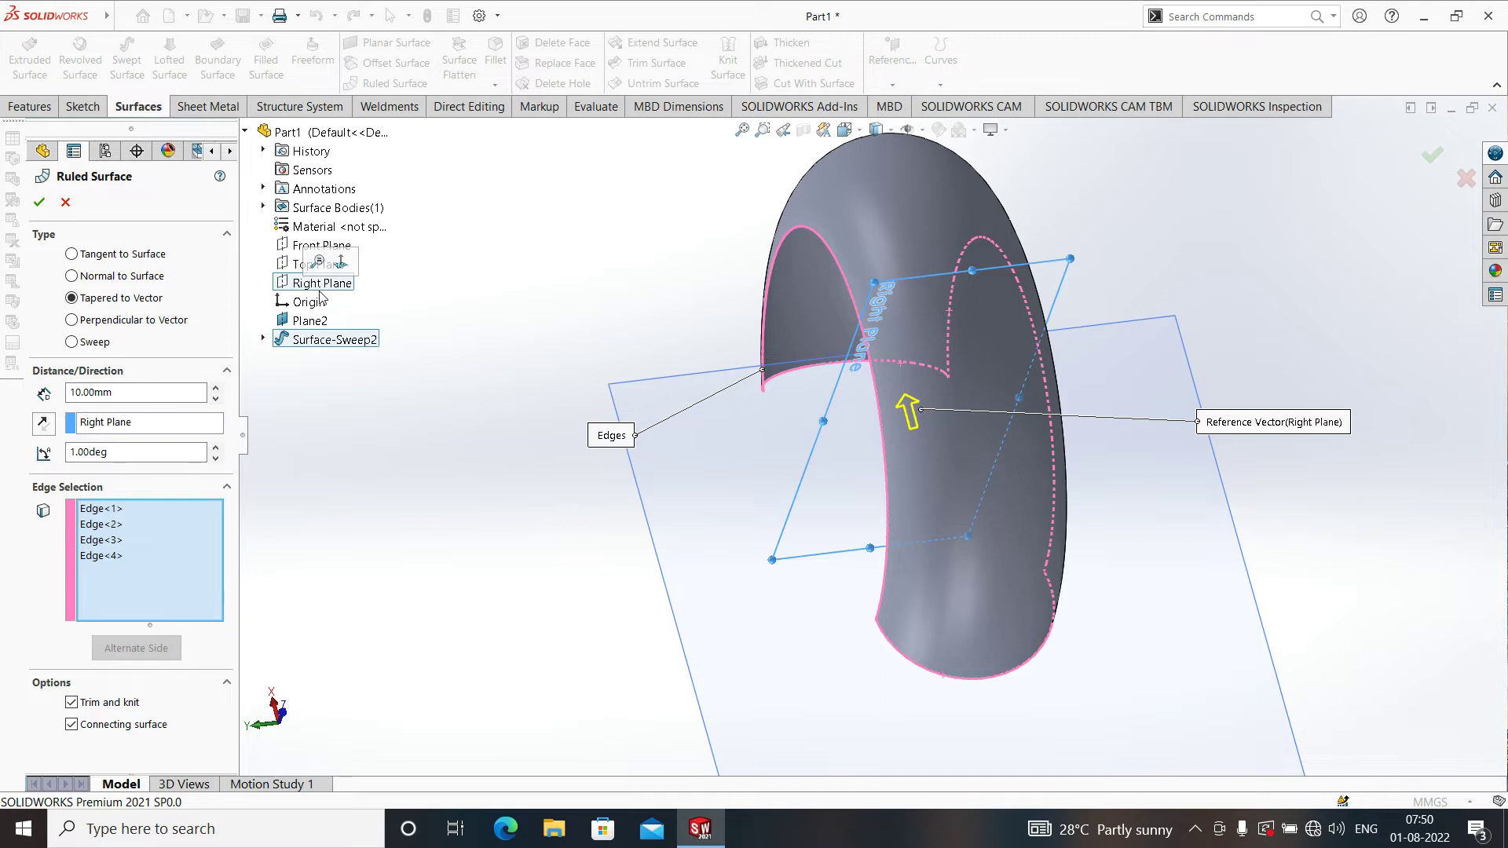
pyautogui.click(80, 420)
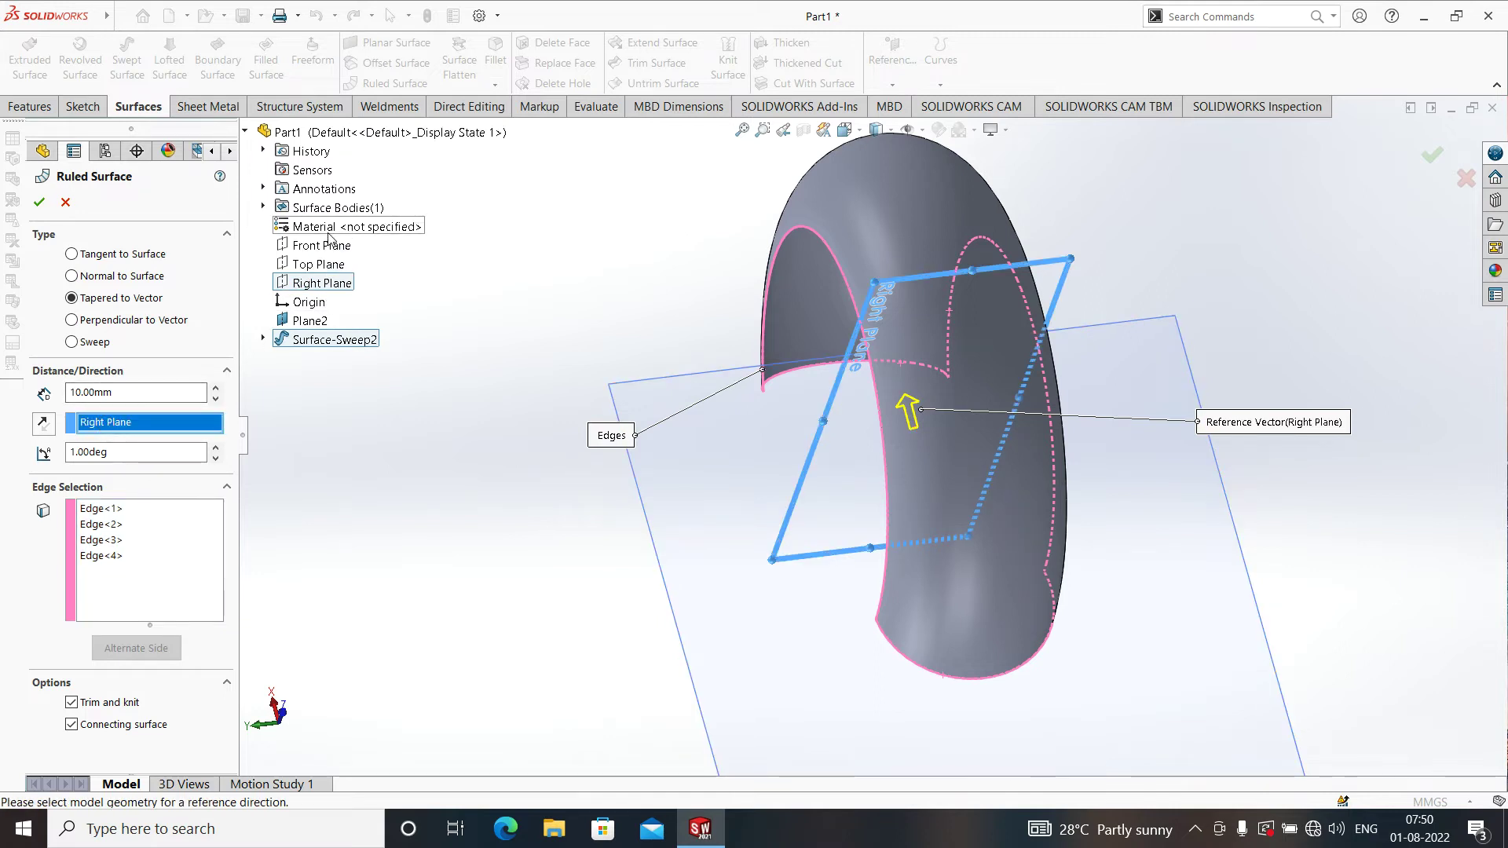
pyautogui.click(317, 265)
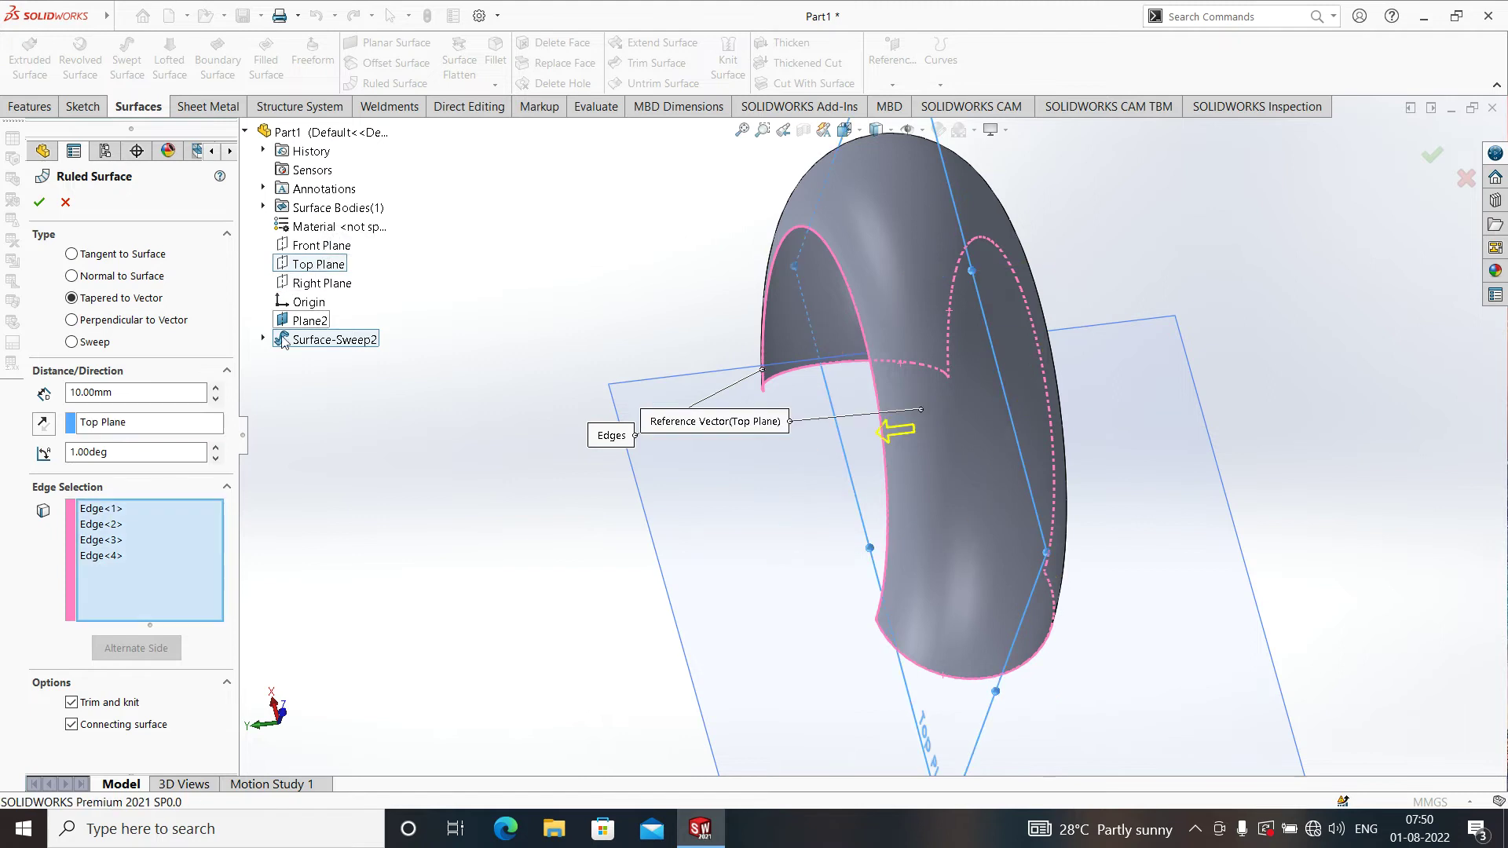
pyautogui.click(93, 425)
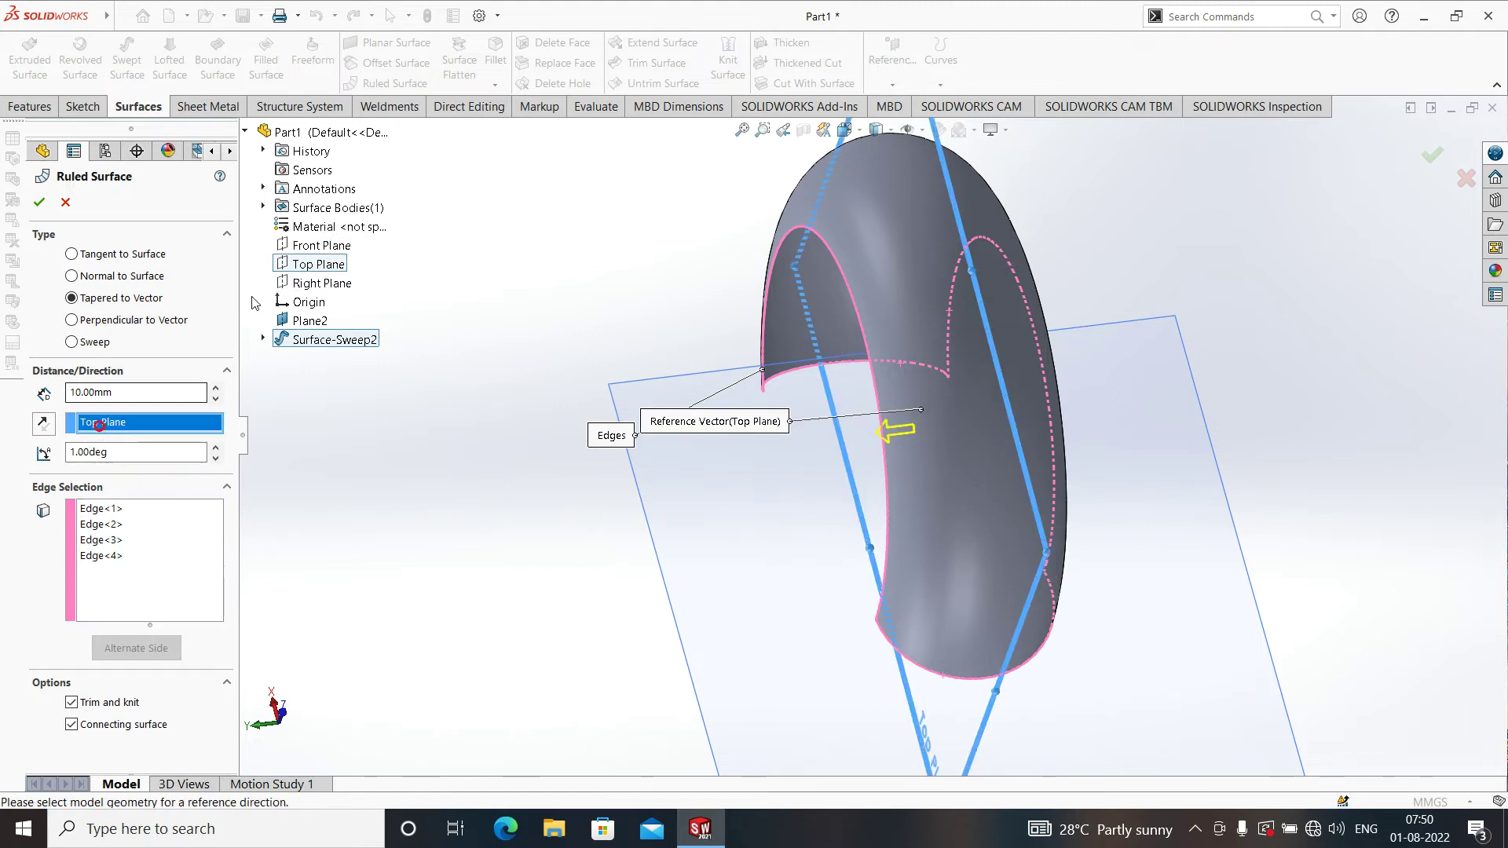
pyautogui.click(326, 245)
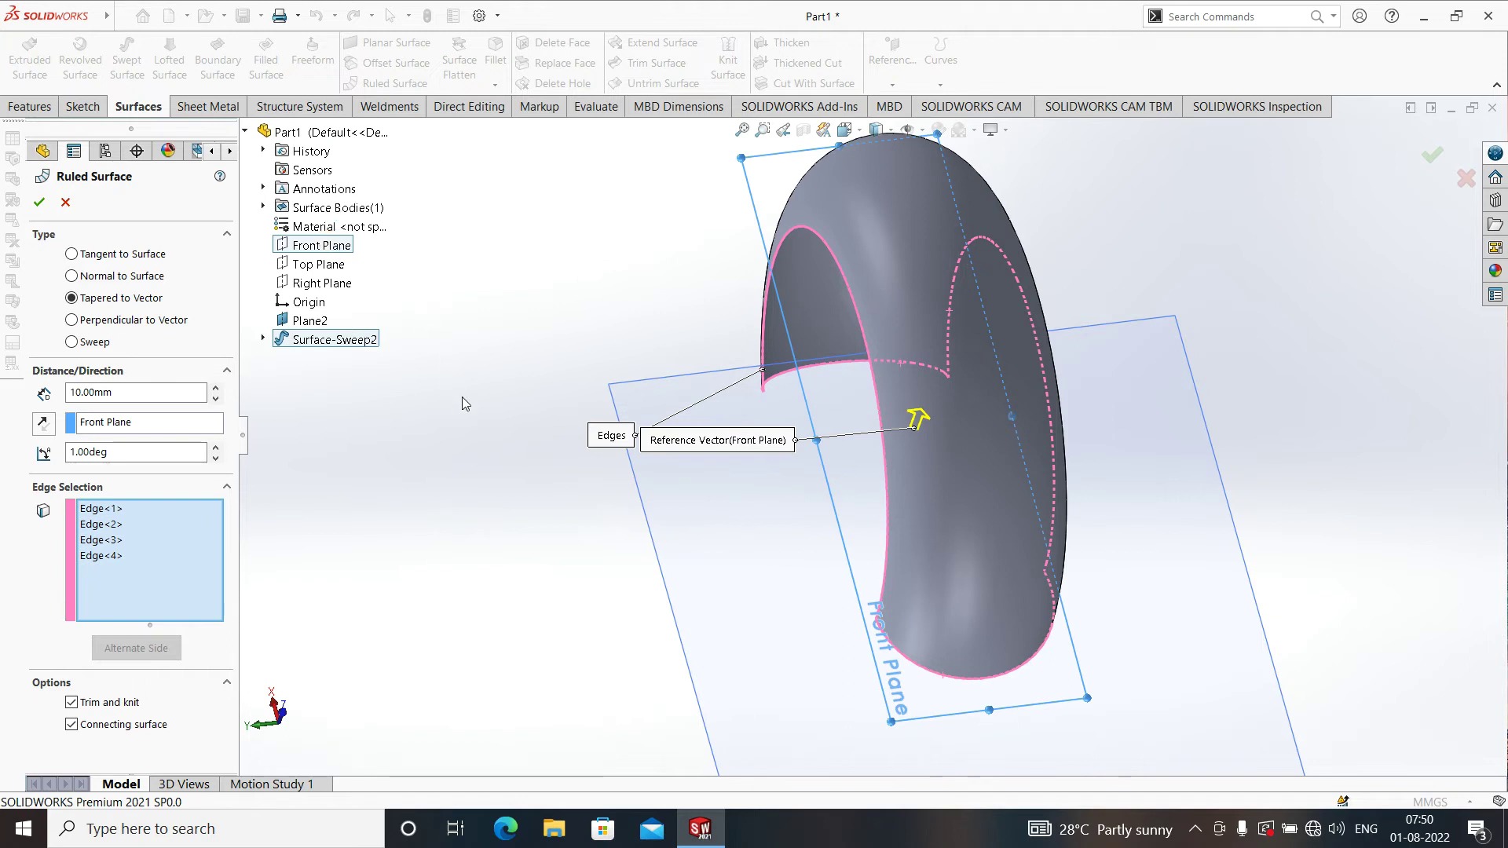
pyautogui.moveTo(927, 502)
pyautogui.mouseDown(button='middle')
pyautogui.moveTo(973, 572)
pyautogui.moveTo(835, 649)
pyautogui.mouseUp(button='middle')
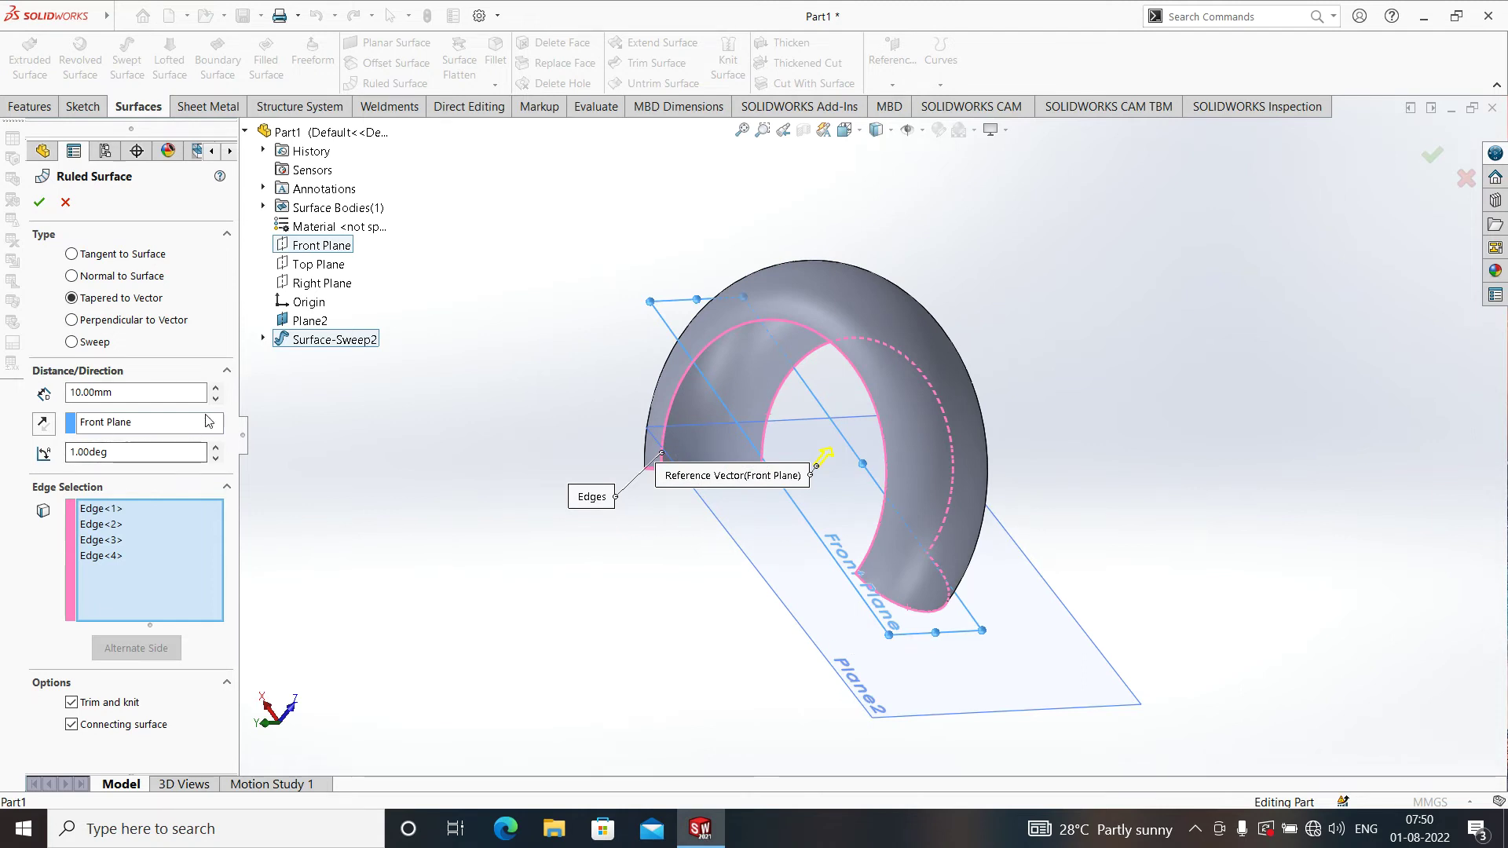
pyautogui.click(215, 390)
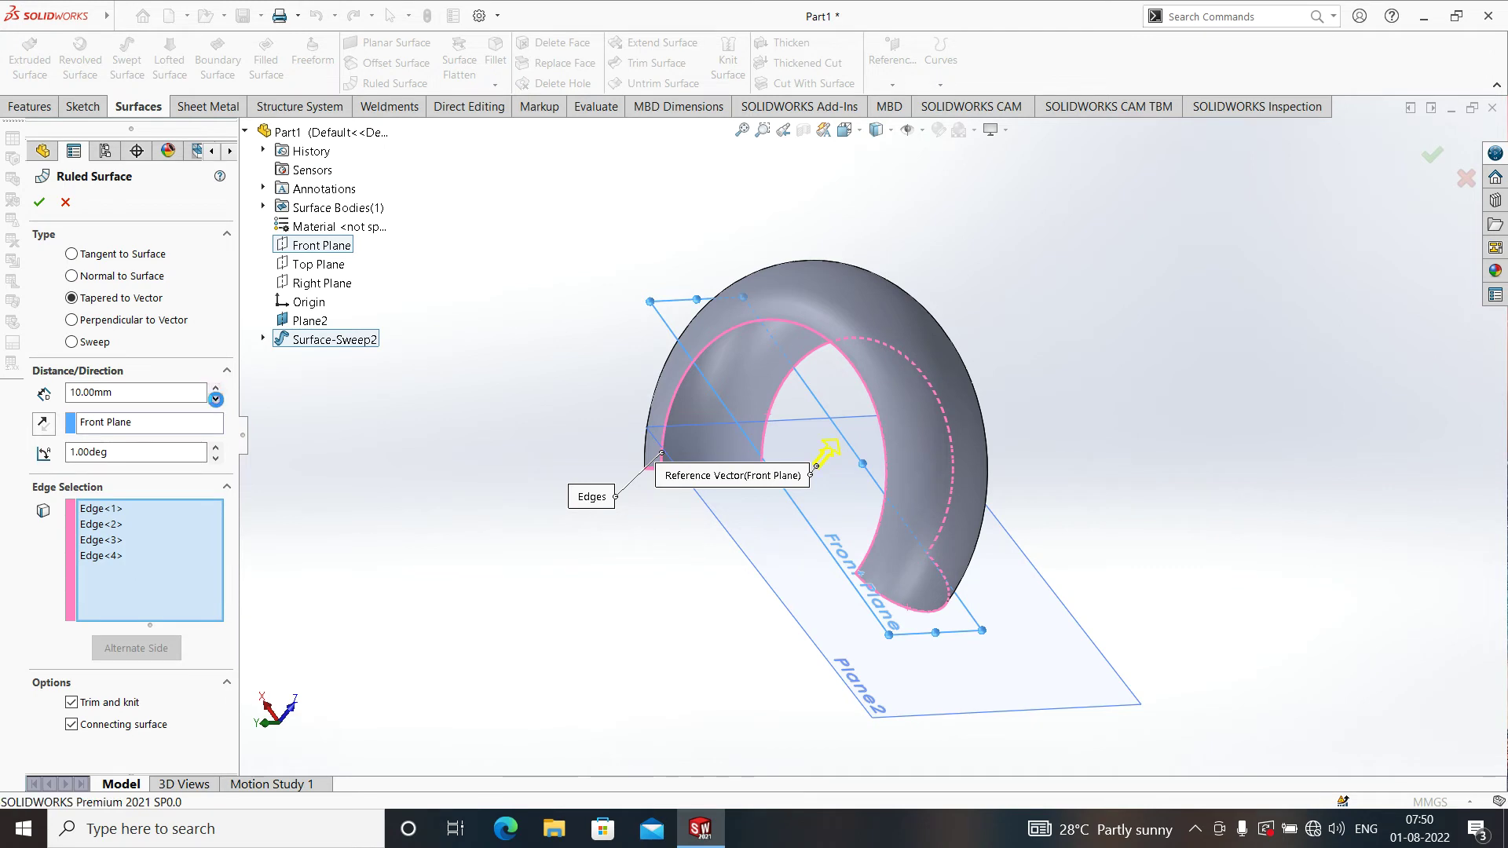
pyautogui.moveTo(654, 564); pyautogui.dragTo(865, 580, button='middle')
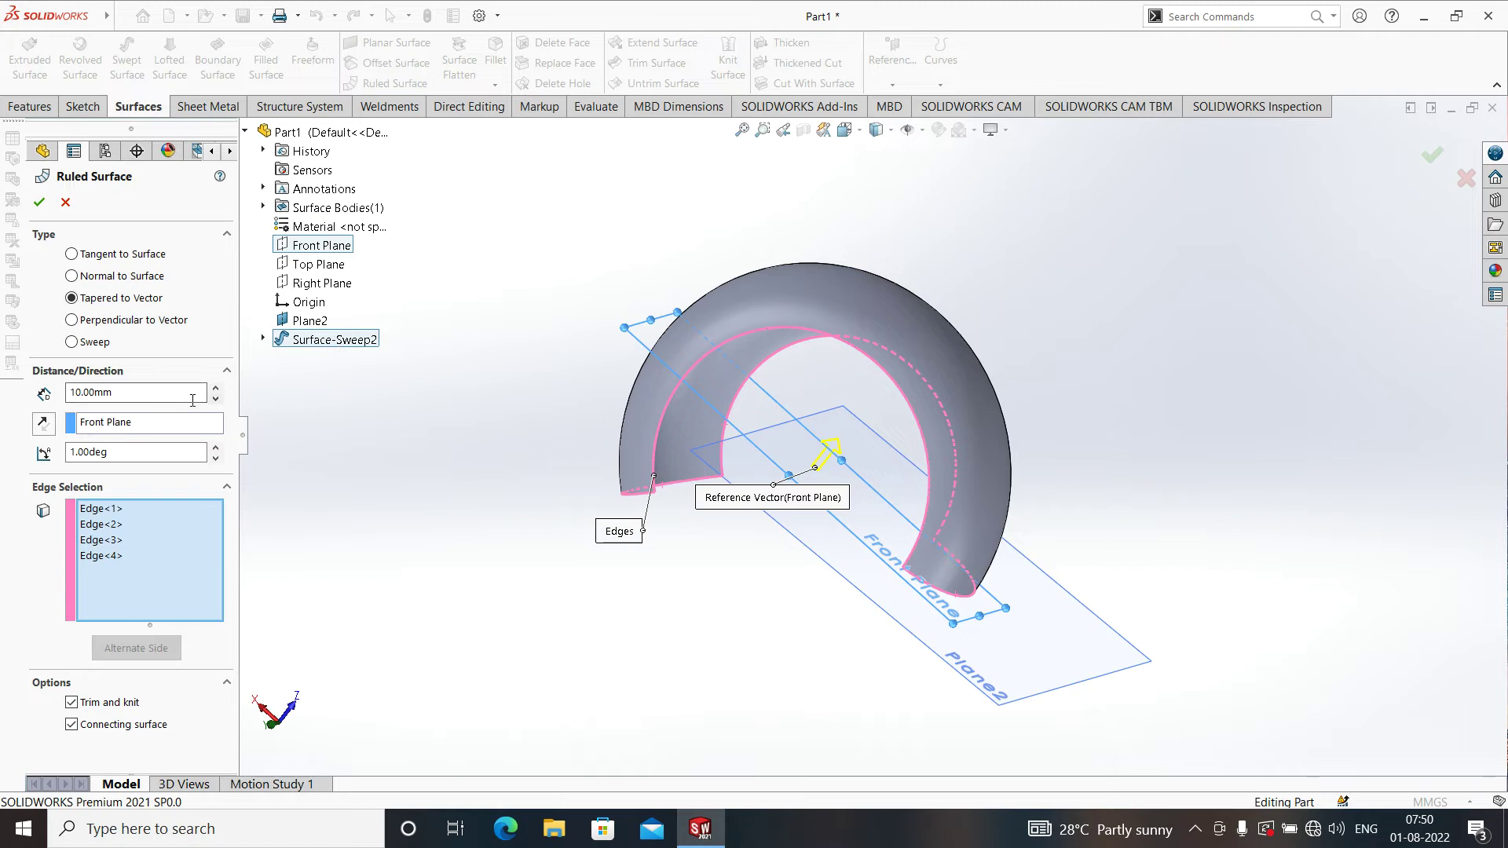
# - Preview the flanges as Perpendicular to Vector, then switch back to Tapered to Vector
pyautogui.click(71, 321)
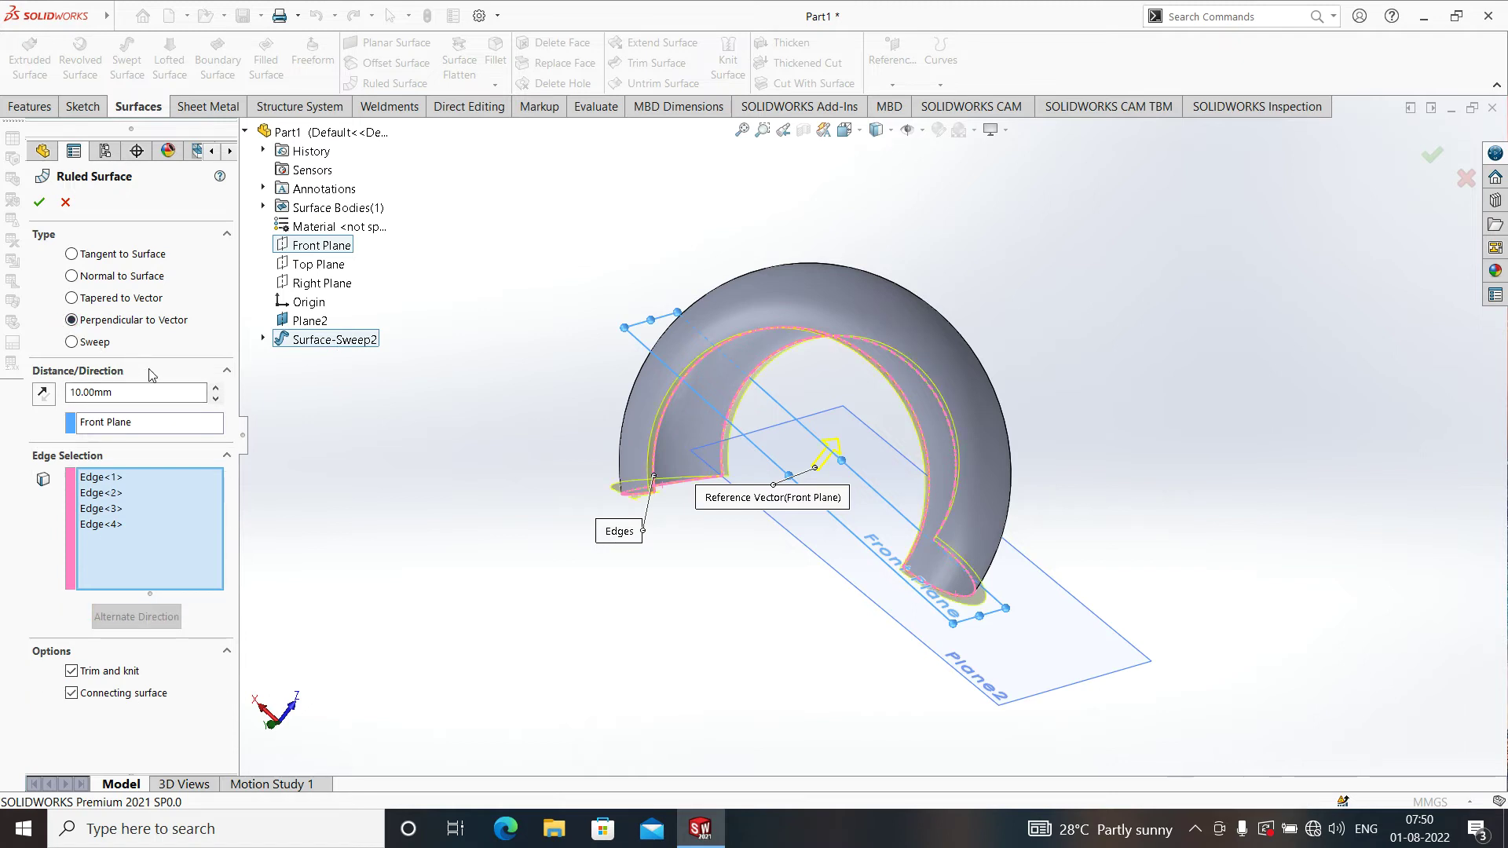
pyautogui.scroll(-2, 810, 456)
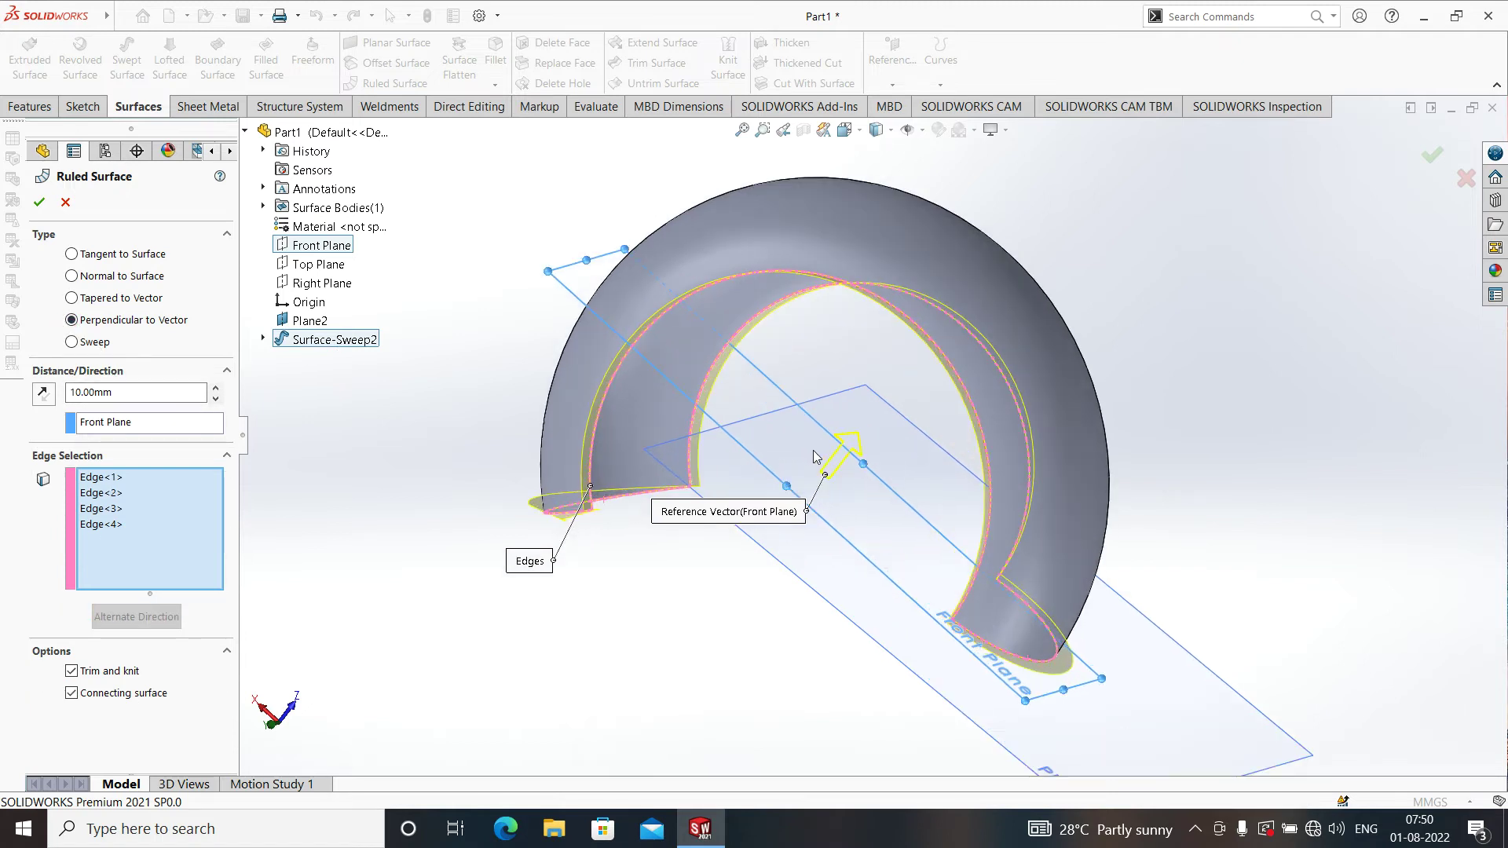
pyautogui.moveTo(841, 487); pyautogui.dragTo(770, 552, button='middle')
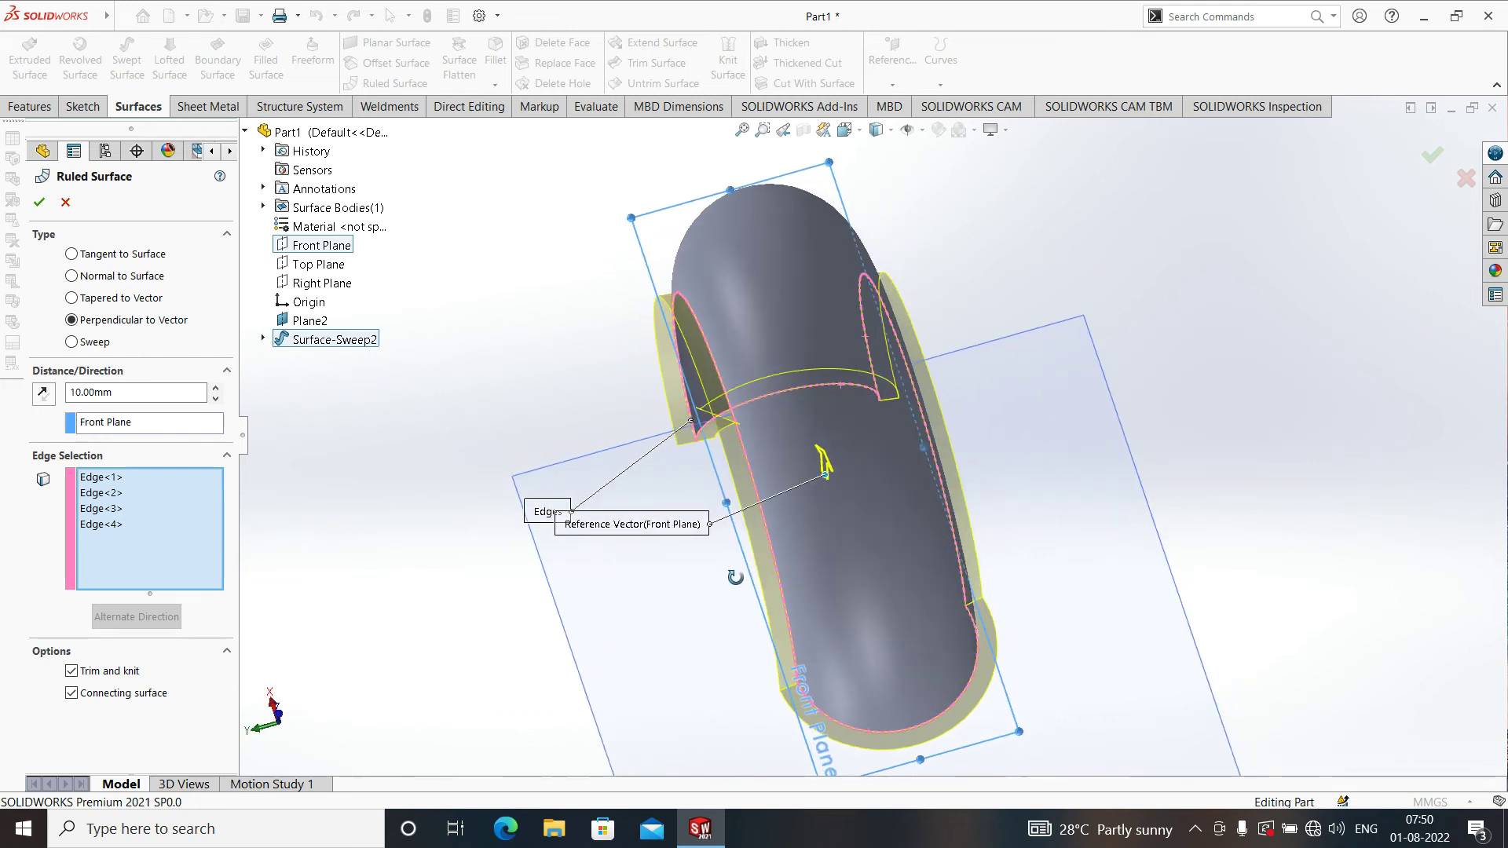
pyautogui.scroll(-2, 768, 550)
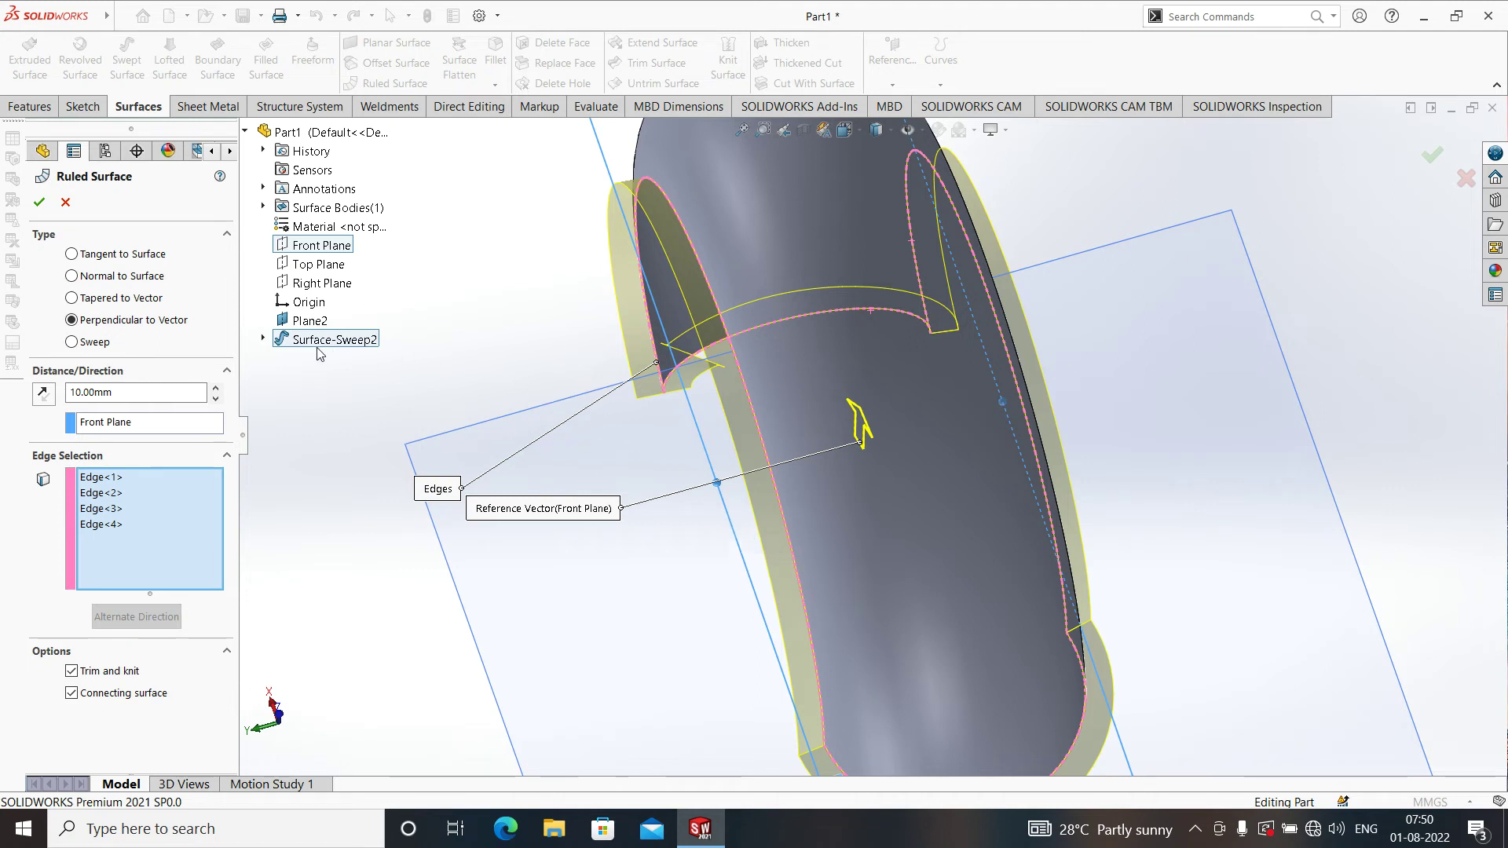
pyautogui.click(71, 298)
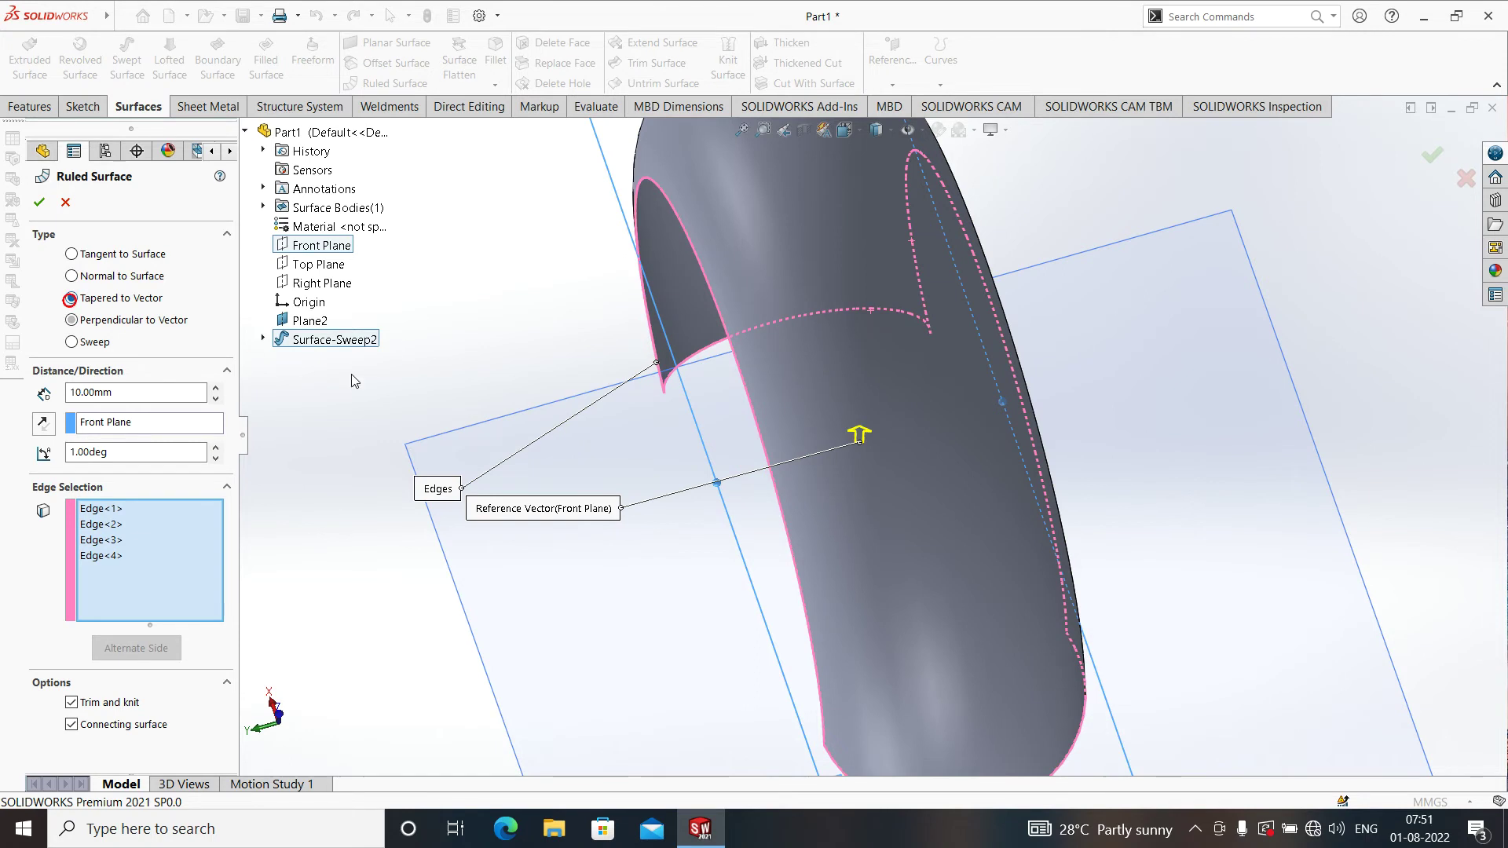
# - Raise the ruled-surface taper angle to 3.00deg
pyautogui.moveTo(610, 558)
pyautogui.mouseDown(button='middle')
pyautogui.moveTo(686, 472)
pyautogui.moveTo(685, 492)
pyautogui.moveTo(707, 472)
pyautogui.mouseUp(button='middle')
pyautogui.scroll(3, 685, 492)
pyautogui.click(215, 445)
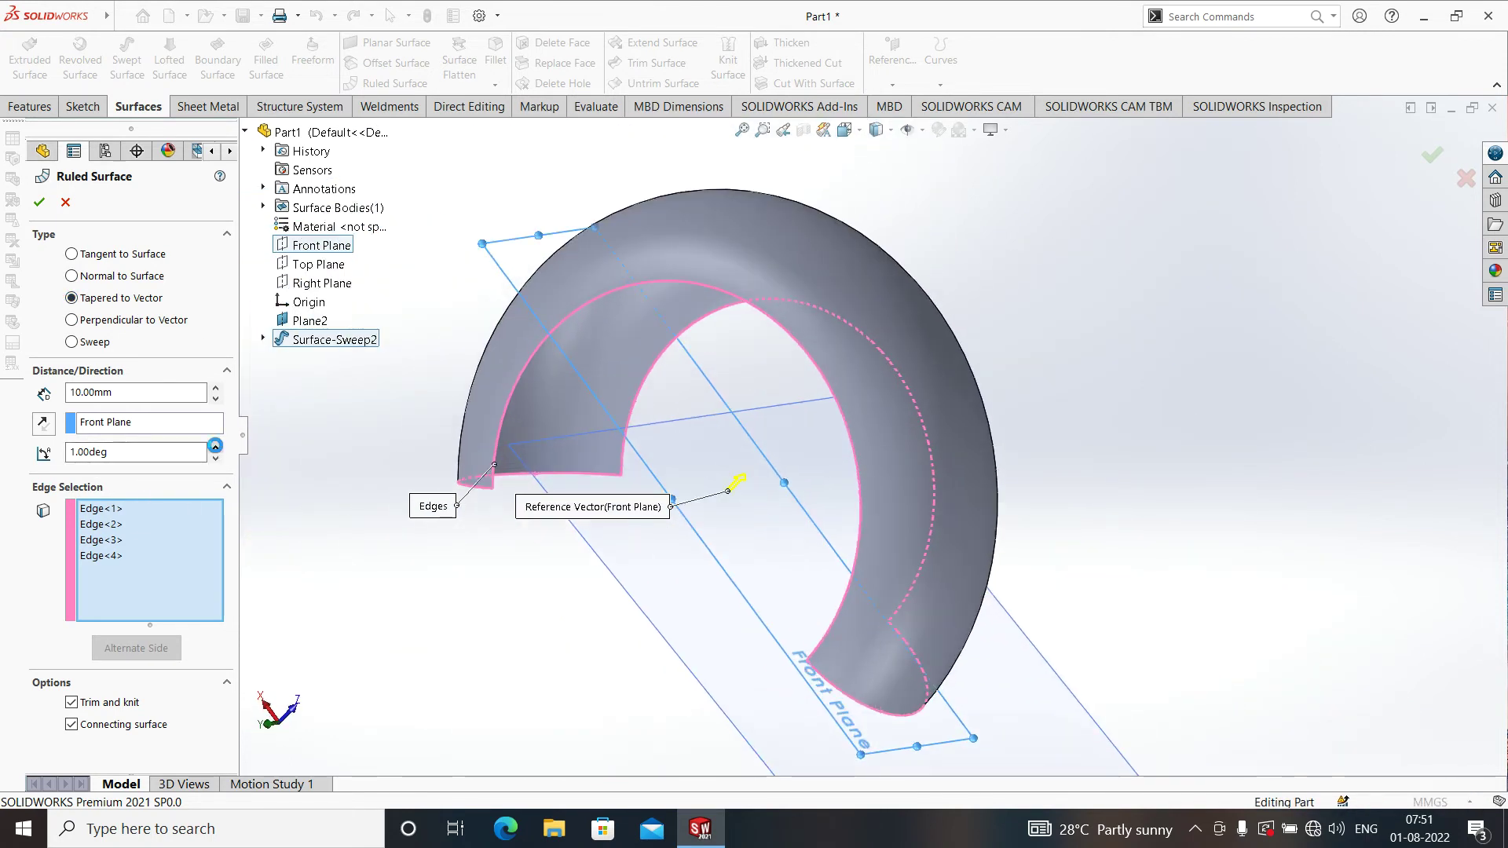
pyautogui.click(215, 446)
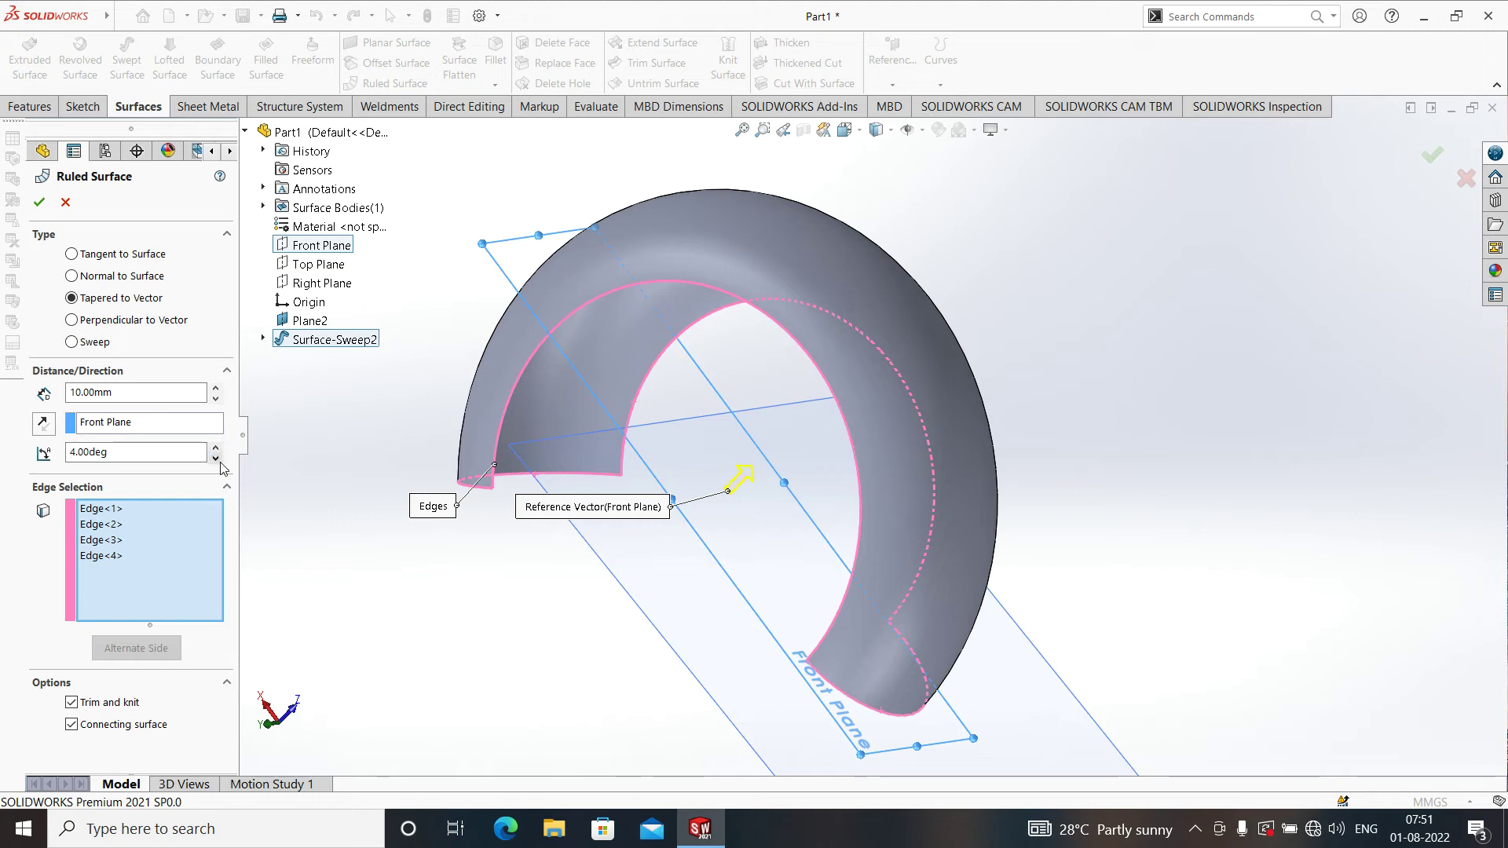
pyautogui.click(215, 446)
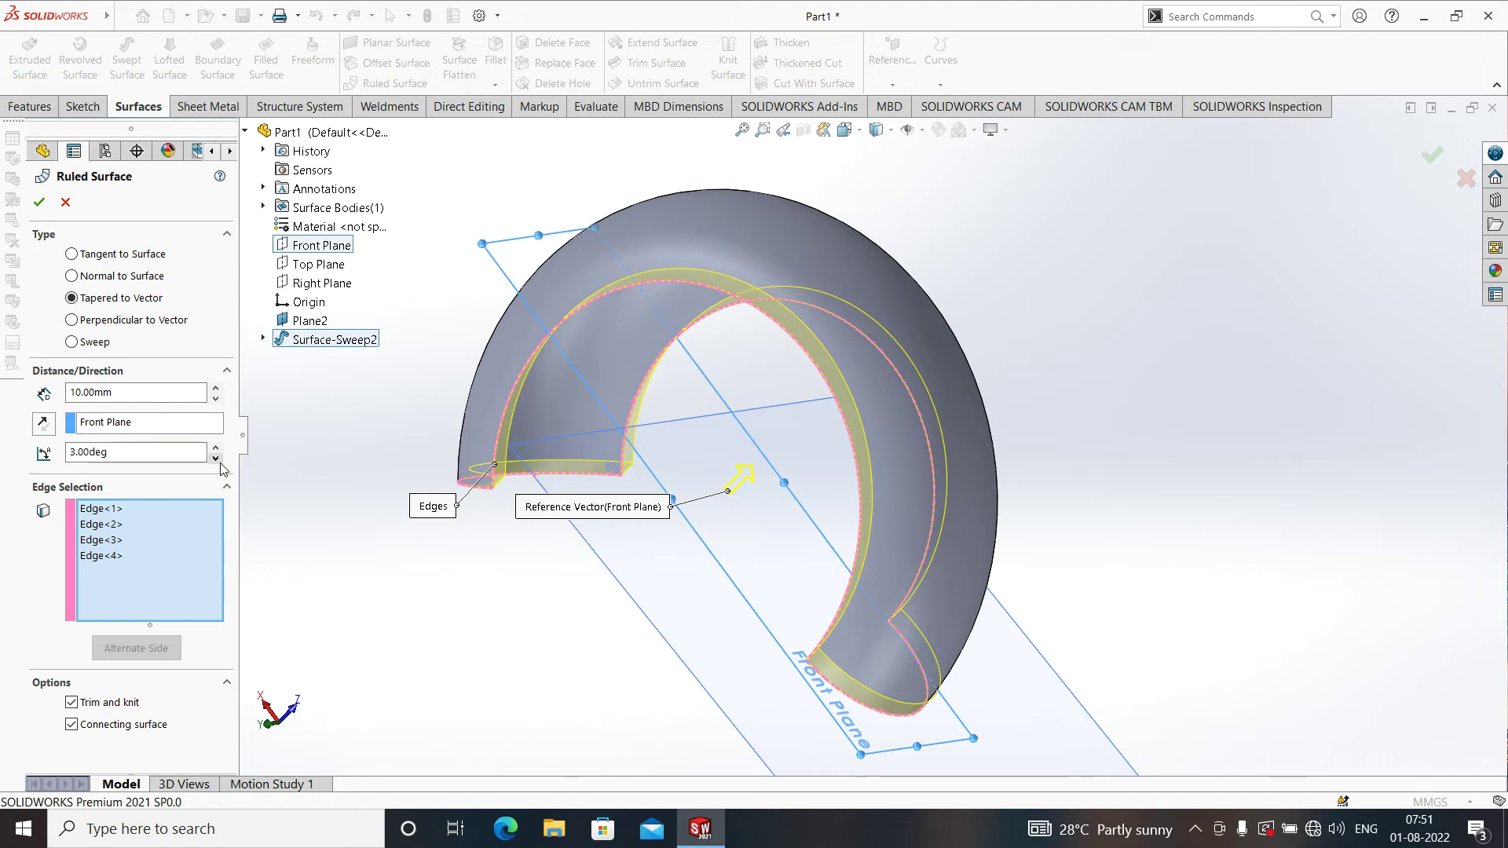
pyautogui.moveTo(549, 528)
pyautogui.mouseDown(button='middle')
pyautogui.moveTo(474, 548)
pyautogui.moveTo(539, 529)
pyautogui.moveTo(555, 471)
pyautogui.moveTo(597, 531)
pyautogui.moveTo(593, 457)
pyautogui.moveTo(585, 481)
pyautogui.mouseUp(button='middle')
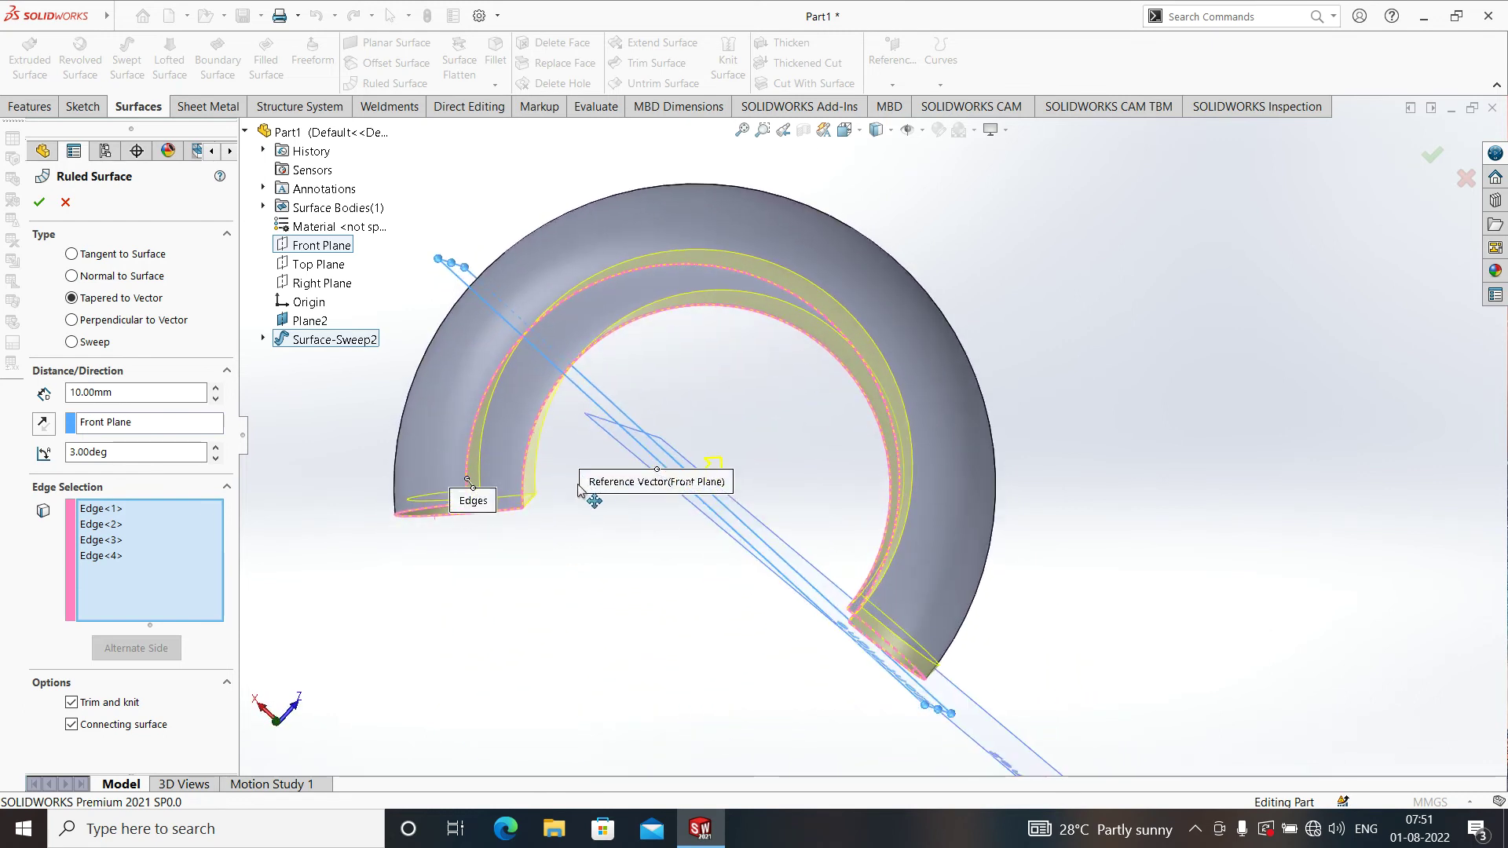
# - Reverse the Front Plane reference direction and inspect the flipped flange preview
pyautogui.click(38, 425)
pyautogui.moveTo(399, 472)
pyautogui.mouseDown(button='middle')
pyautogui.moveTo(289, 529)
pyautogui.moveTo(644, 539)
pyautogui.mouseUp(button='middle')
pyautogui.scroll(-3, 707, 566)
pyautogui.scroll(-2, 913, 682)
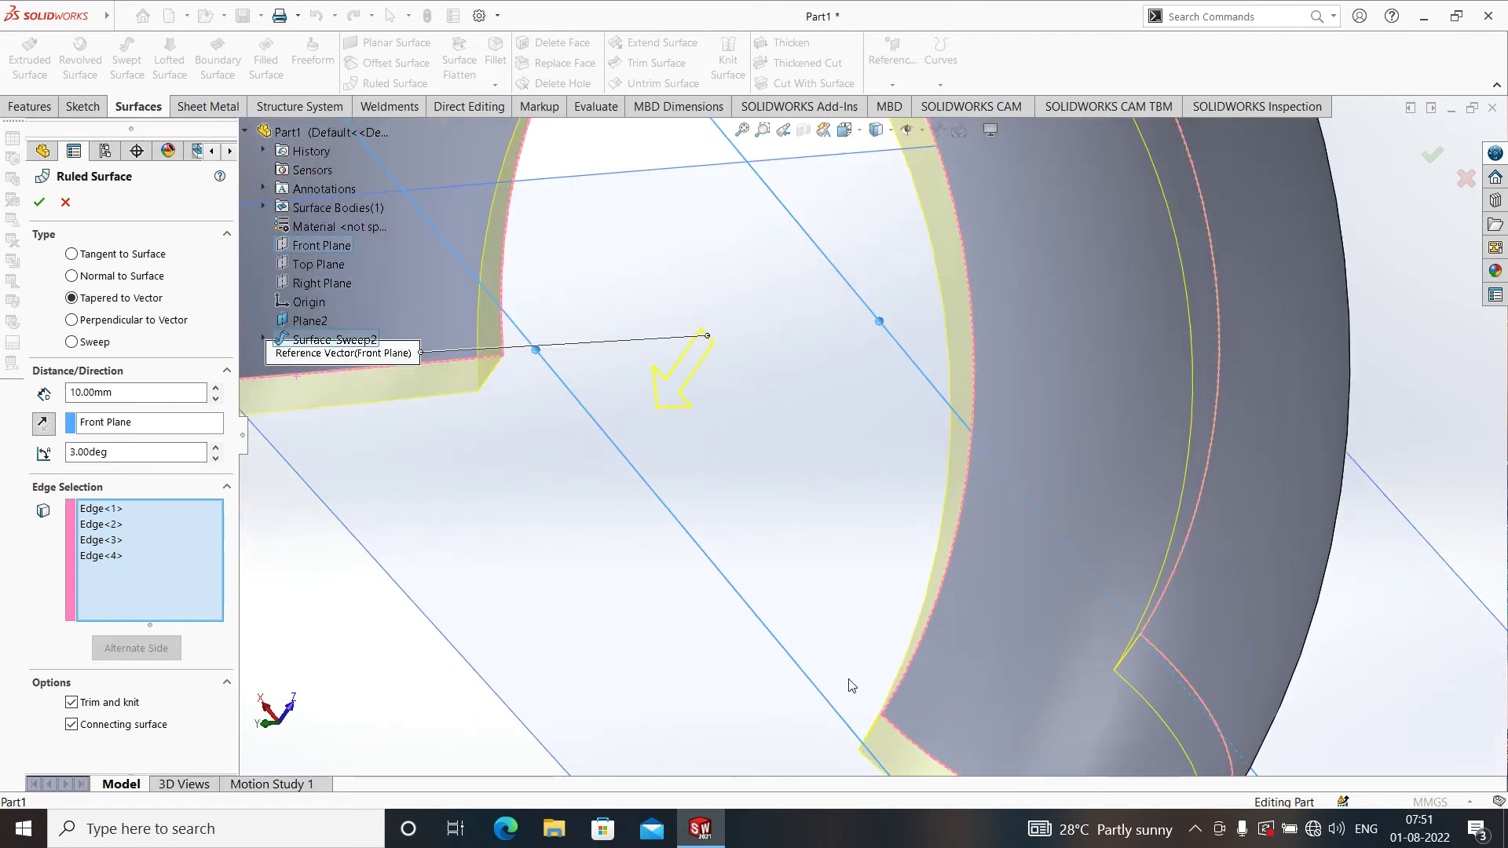
pyautogui.scroll(1, 864, 640)
pyautogui.moveTo(864, 641)
pyautogui.mouseDown(button='middle')
pyautogui.moveTo(789, 609)
pyautogui.moveTo(932, 643)
pyautogui.mouseUp(button='middle')
pyautogui.scroll(2, 888, 625)
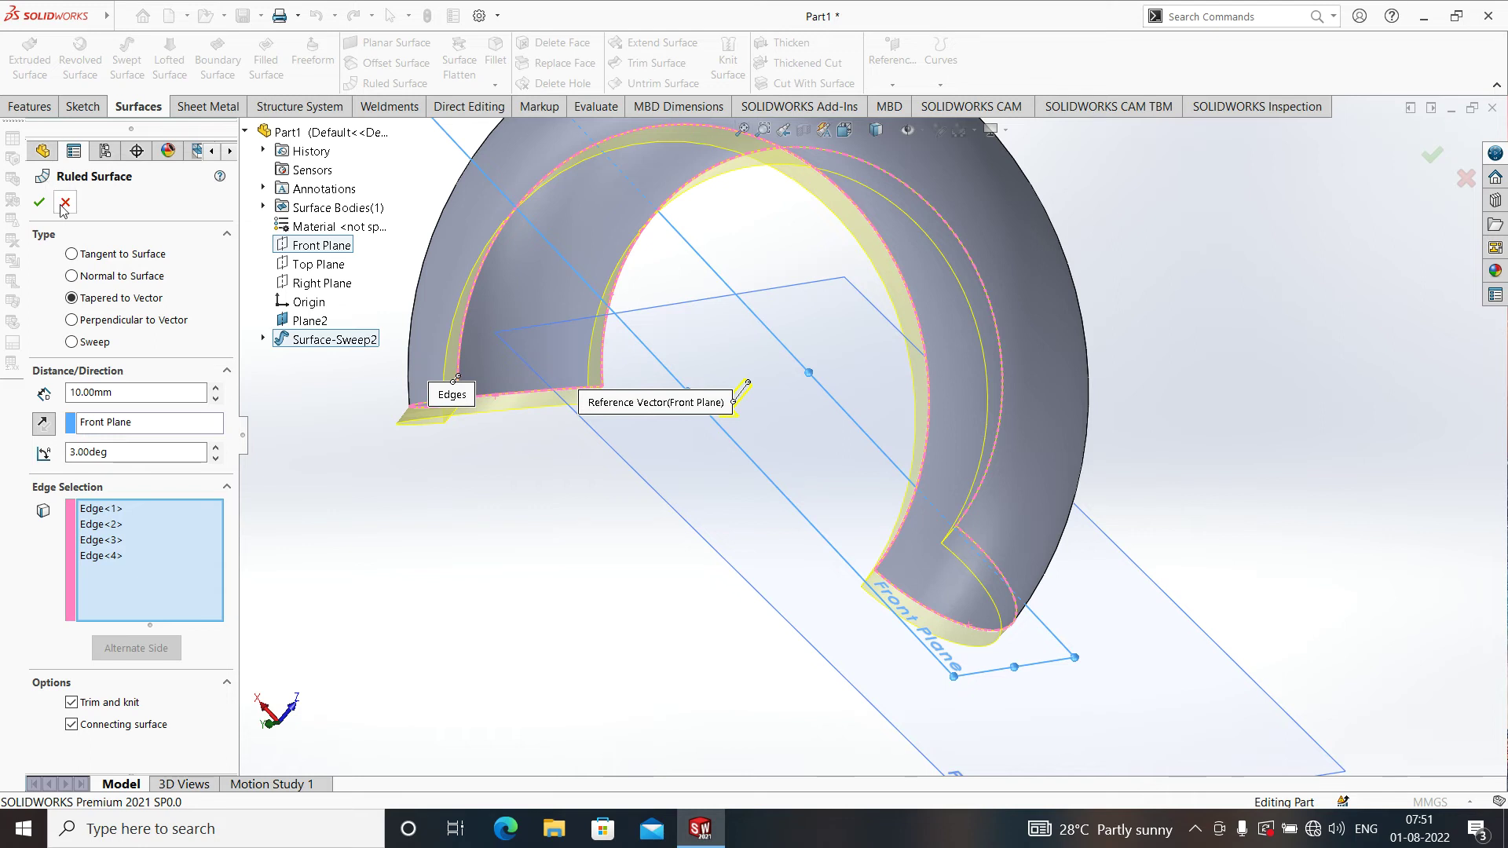
# - Switch the flanges to Perpendicular to Vector and reverse the reference direction
pyautogui.click(71, 320)
pyautogui.moveTo(710, 448); pyautogui.dragTo(623, 523, button='middle')
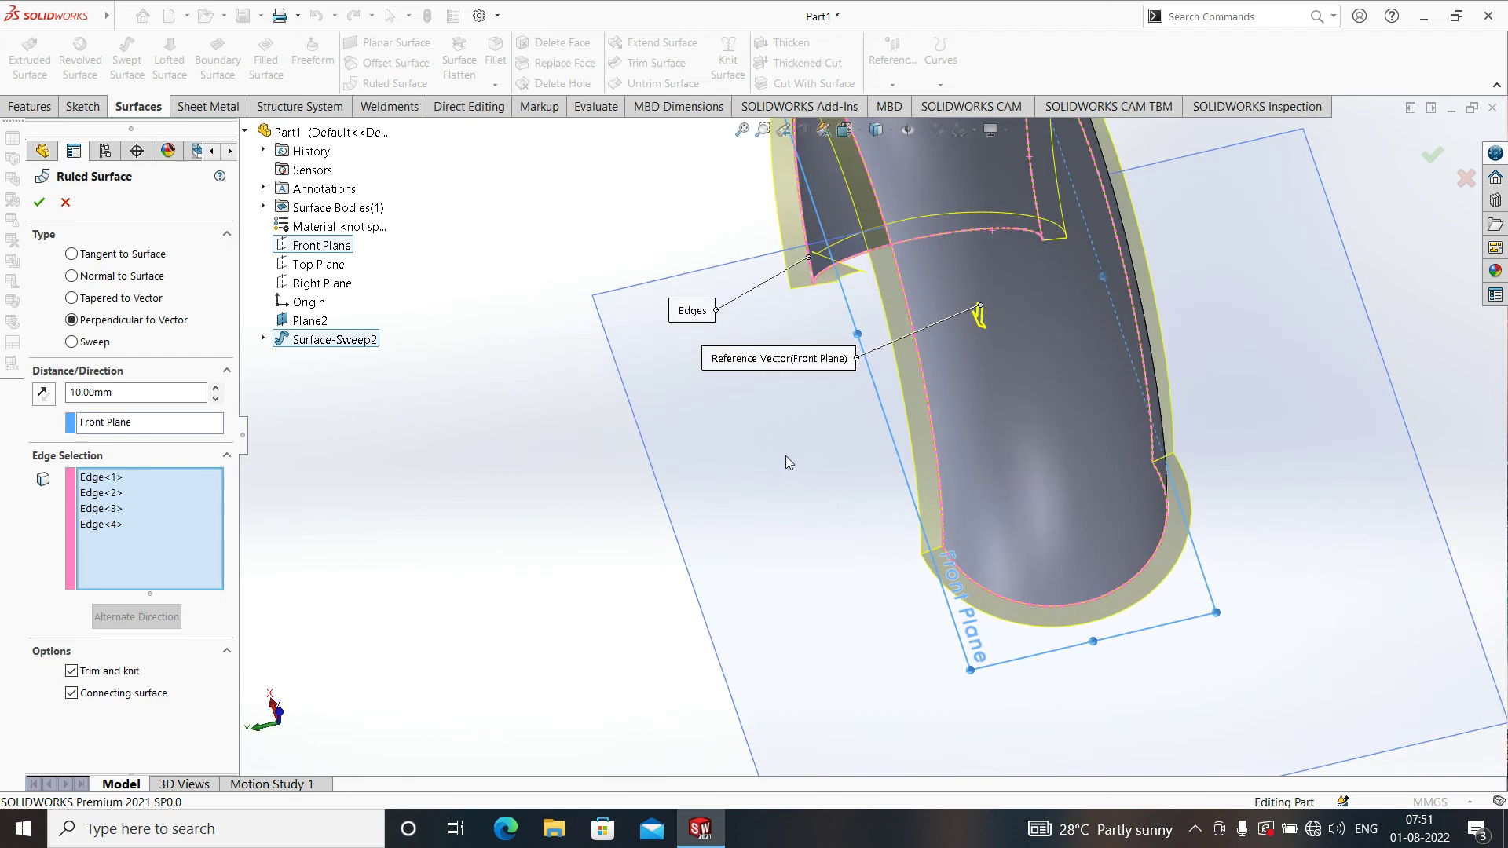
pyautogui.scroll(-2, 855, 446)
pyautogui.scroll(1, 903, 454)
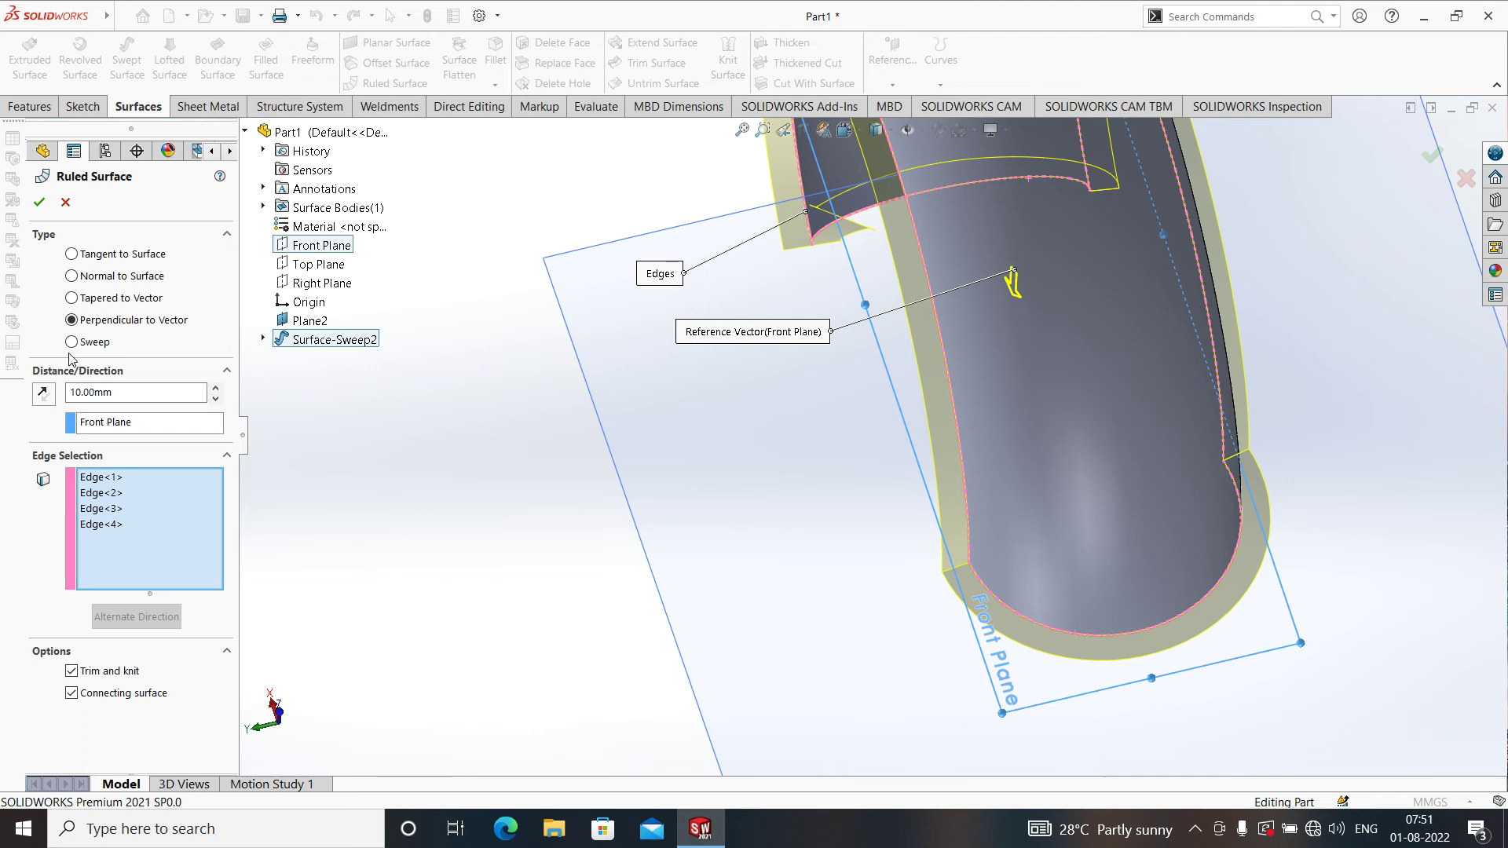
pyautogui.click(43, 395)
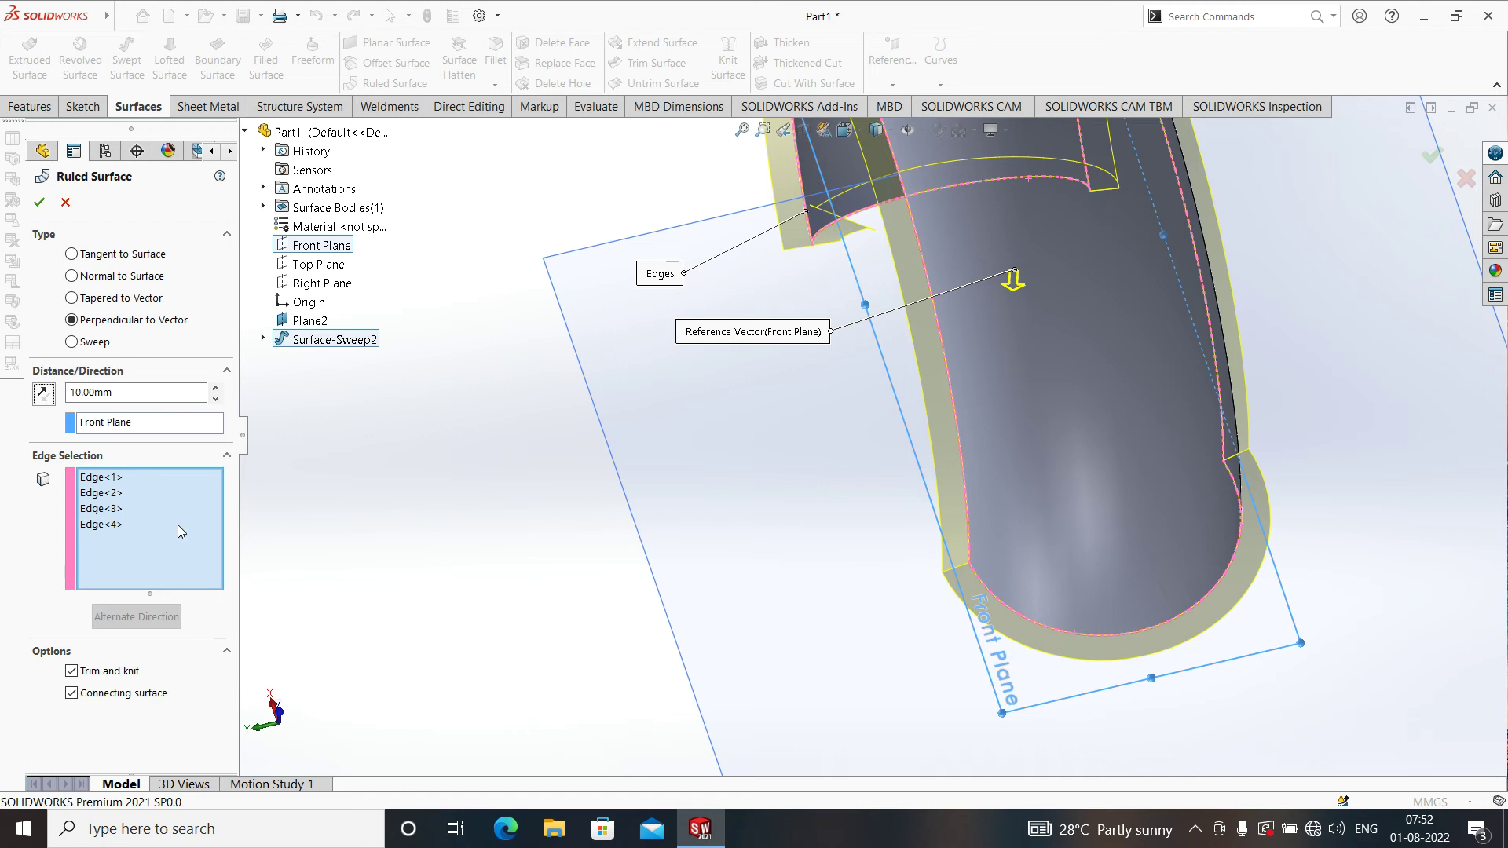
# - Select Edge<4> in the Edge Selection list
pyautogui.scroll(-2, 982, 515)
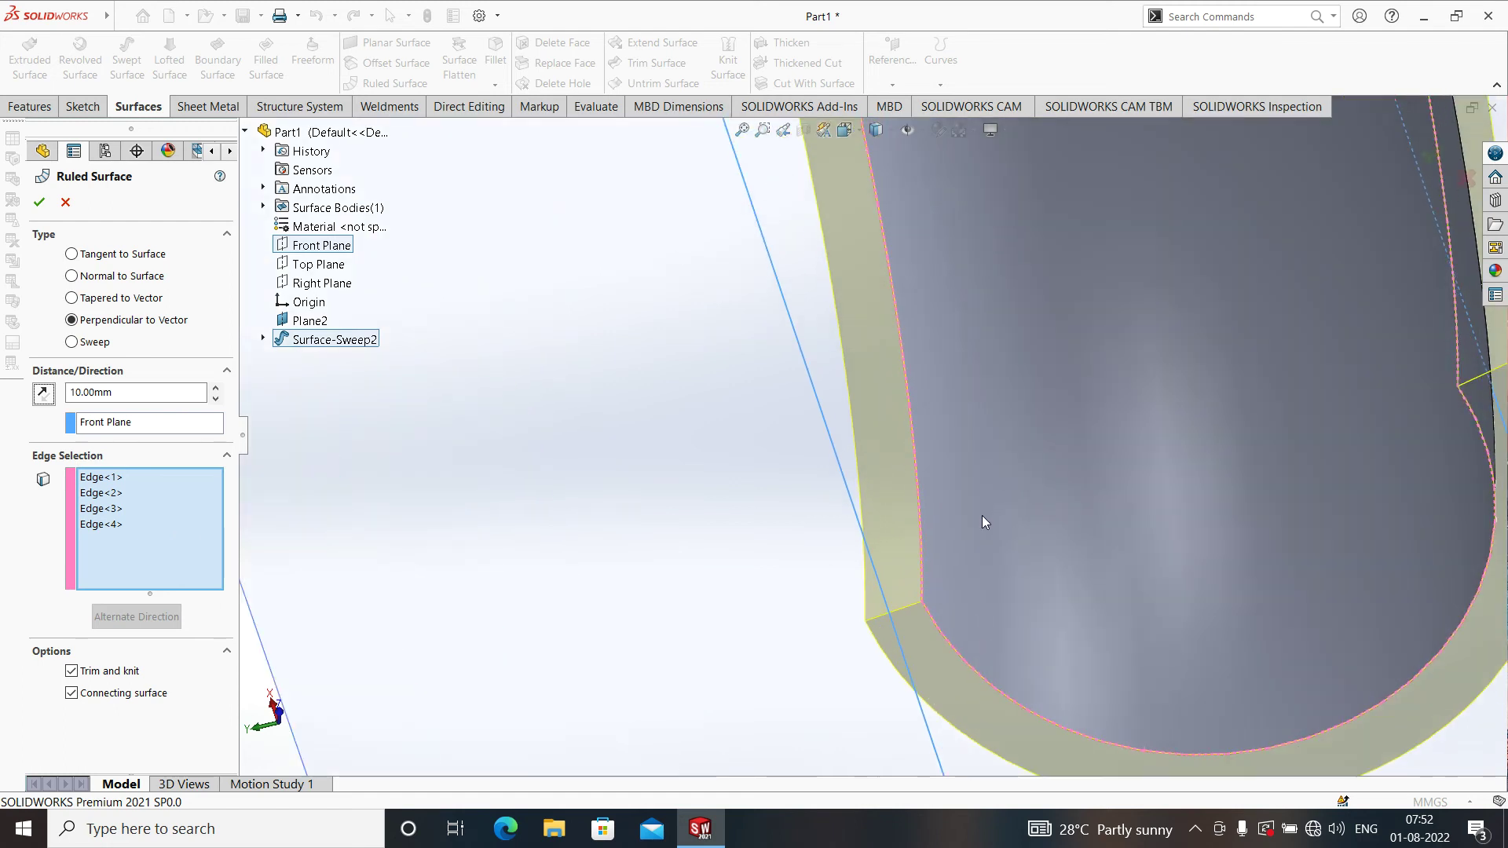
pyautogui.scroll(5, 982, 515)
pyautogui.scroll(2, 1000, 426)
pyautogui.scroll(-2, 1021, 316)
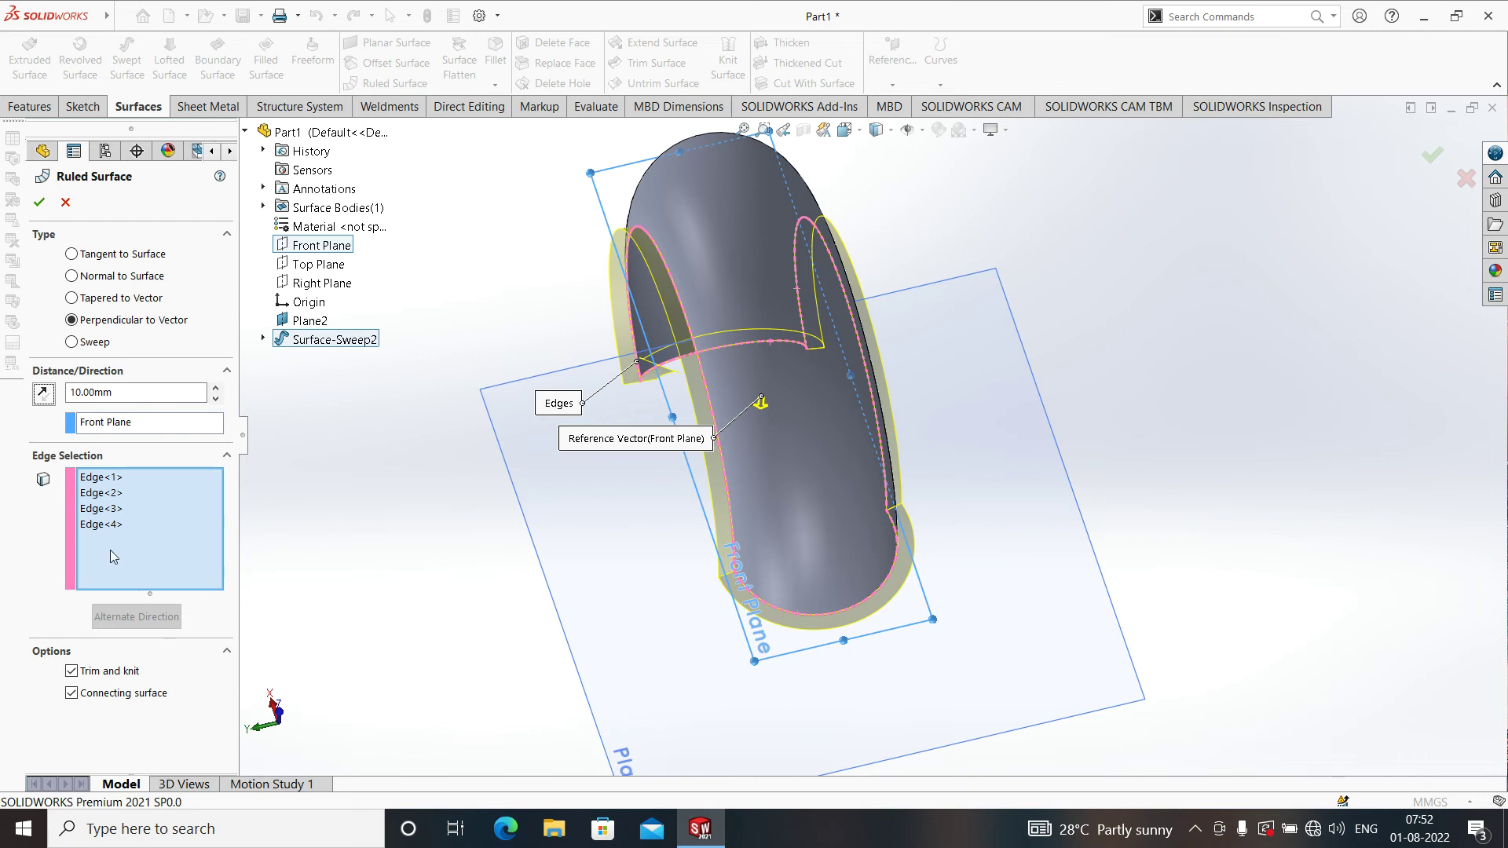
pyautogui.click(95, 525)
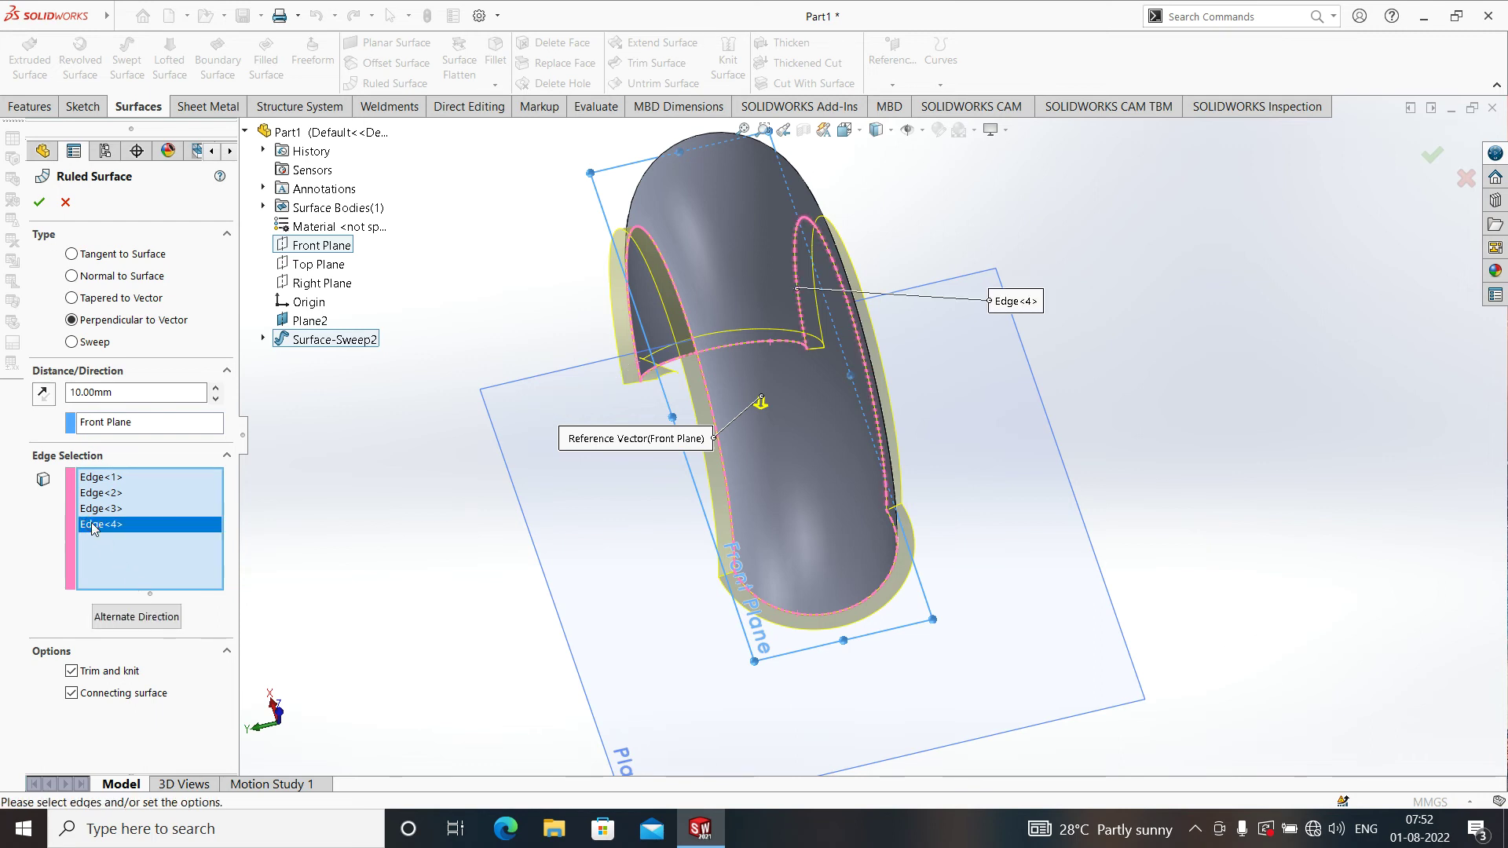
# - Delete Edge<4>, reselect the inner arc edge, and alternate its flange direction
pyautogui.rightClick(95, 527)
pyautogui.click(135, 555)
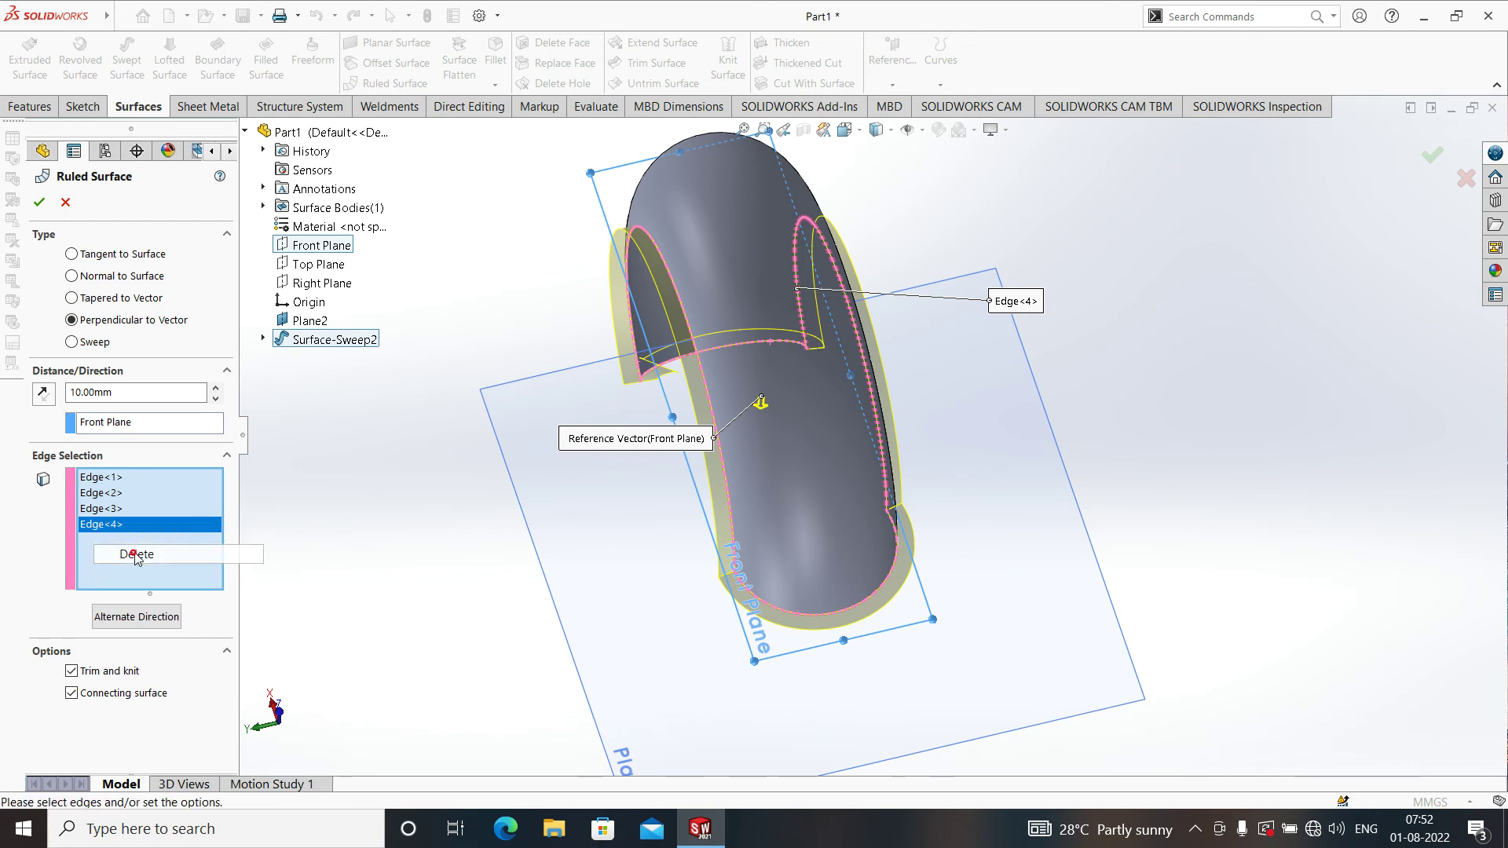
pyautogui.moveTo(629, 550); pyautogui.dragTo(545, 571, button='middle')
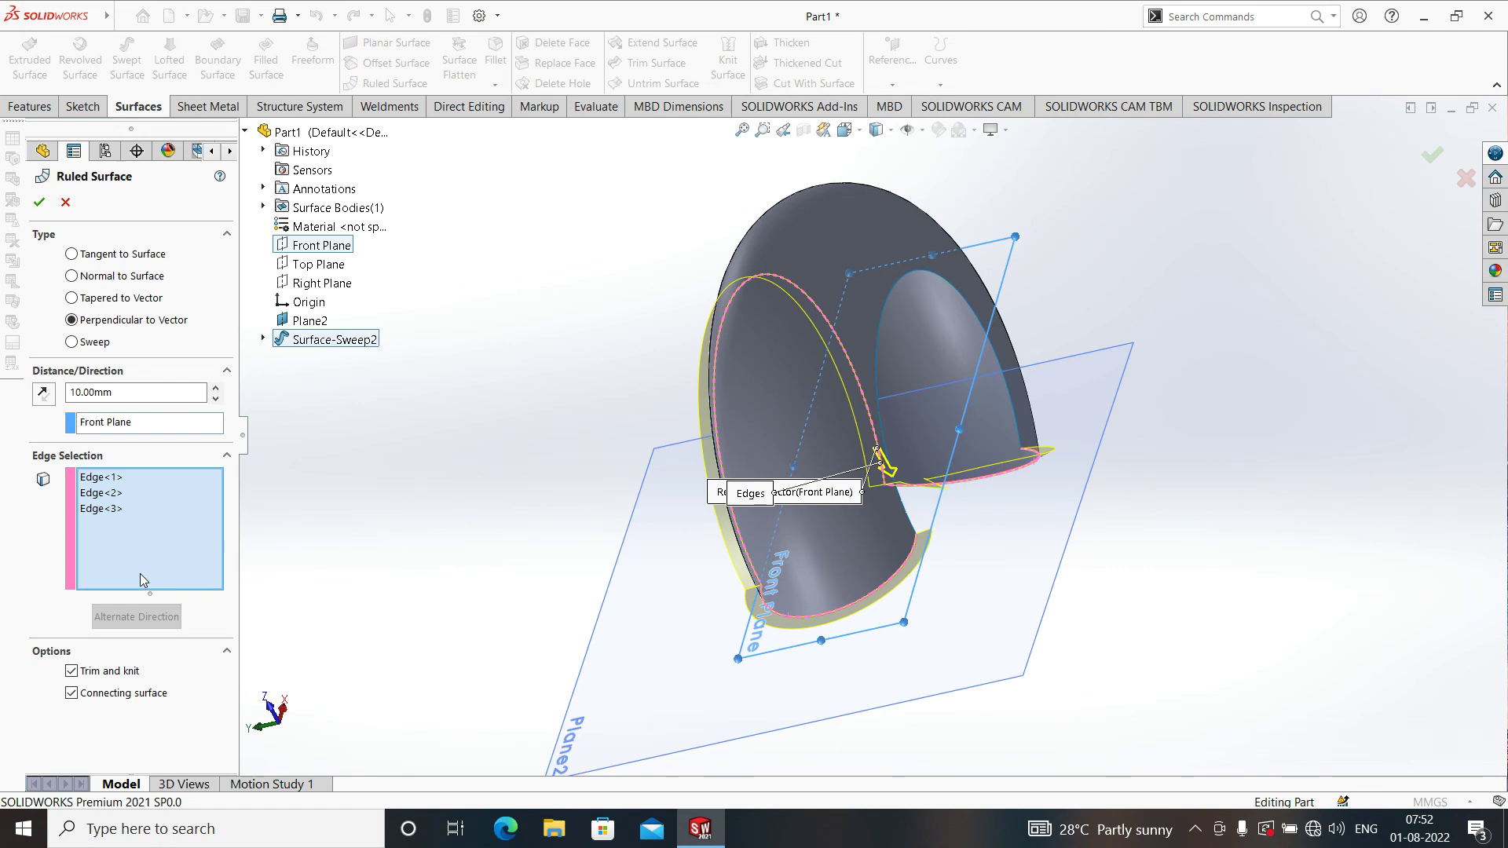
pyautogui.click(152, 614)
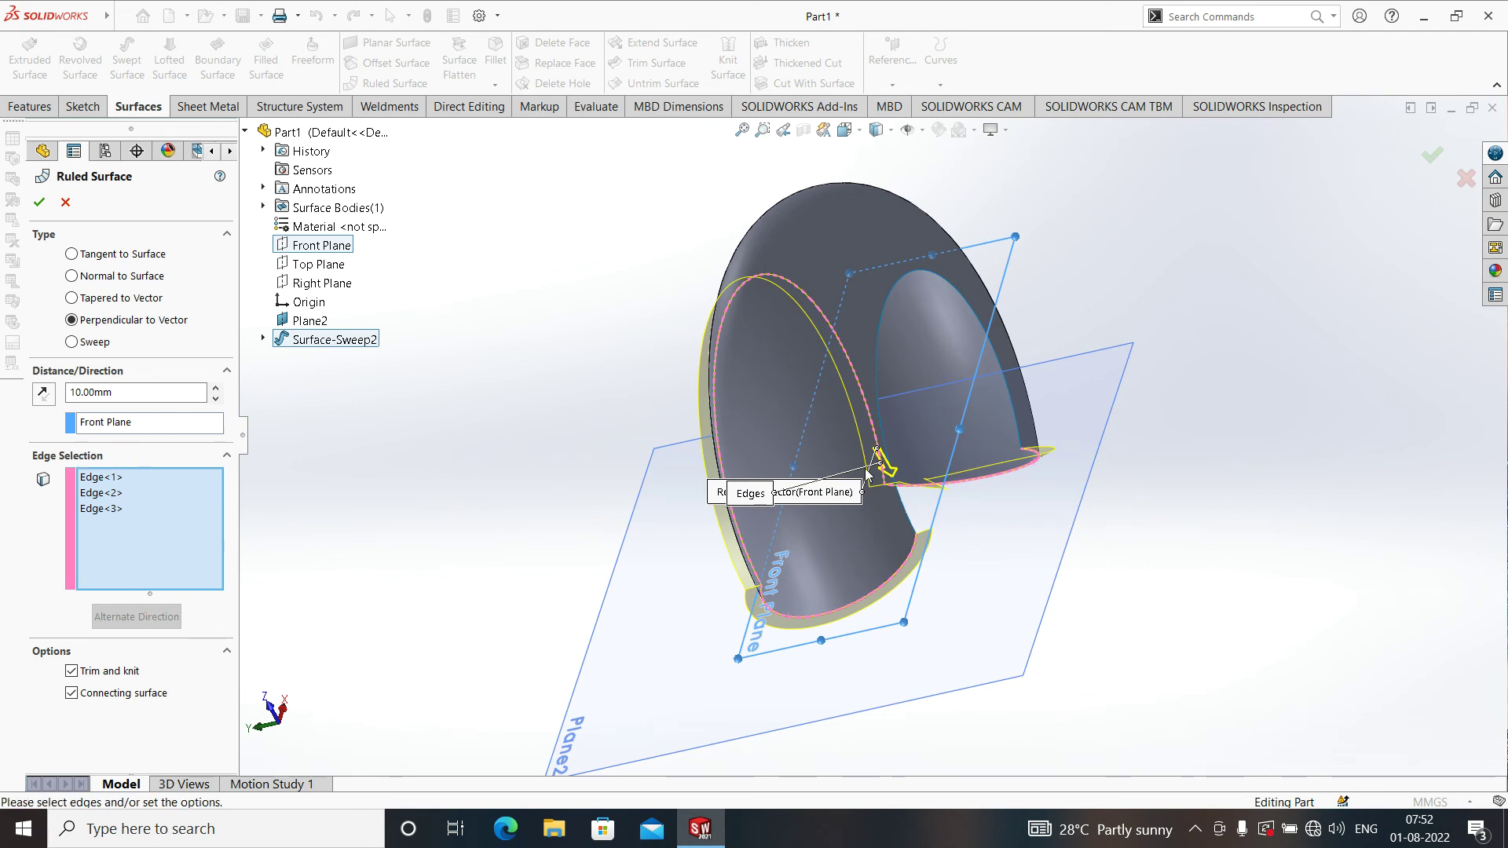
pyautogui.click(880, 314)
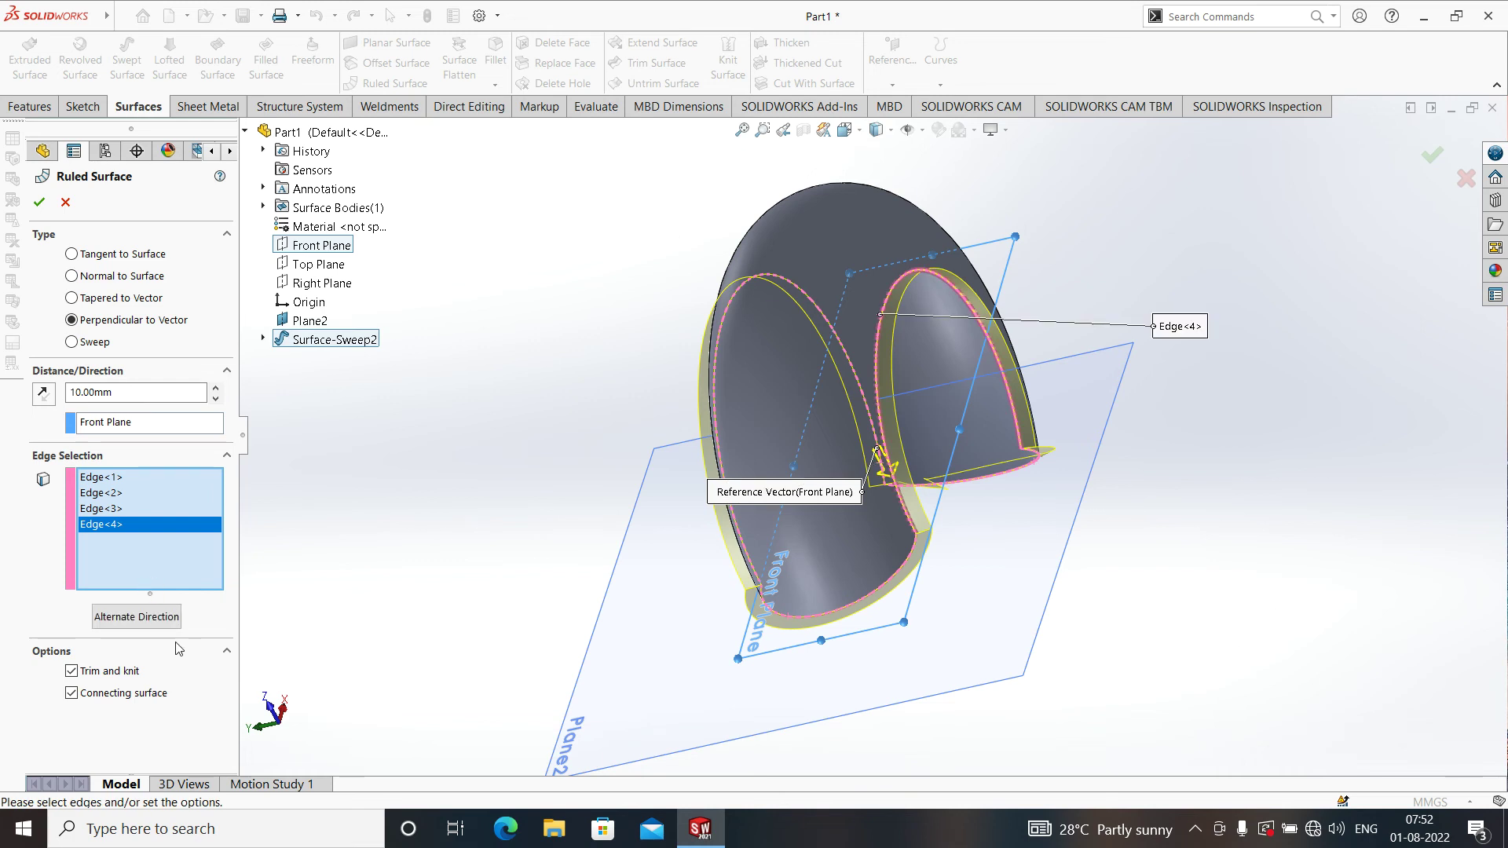
pyautogui.click(124, 619)
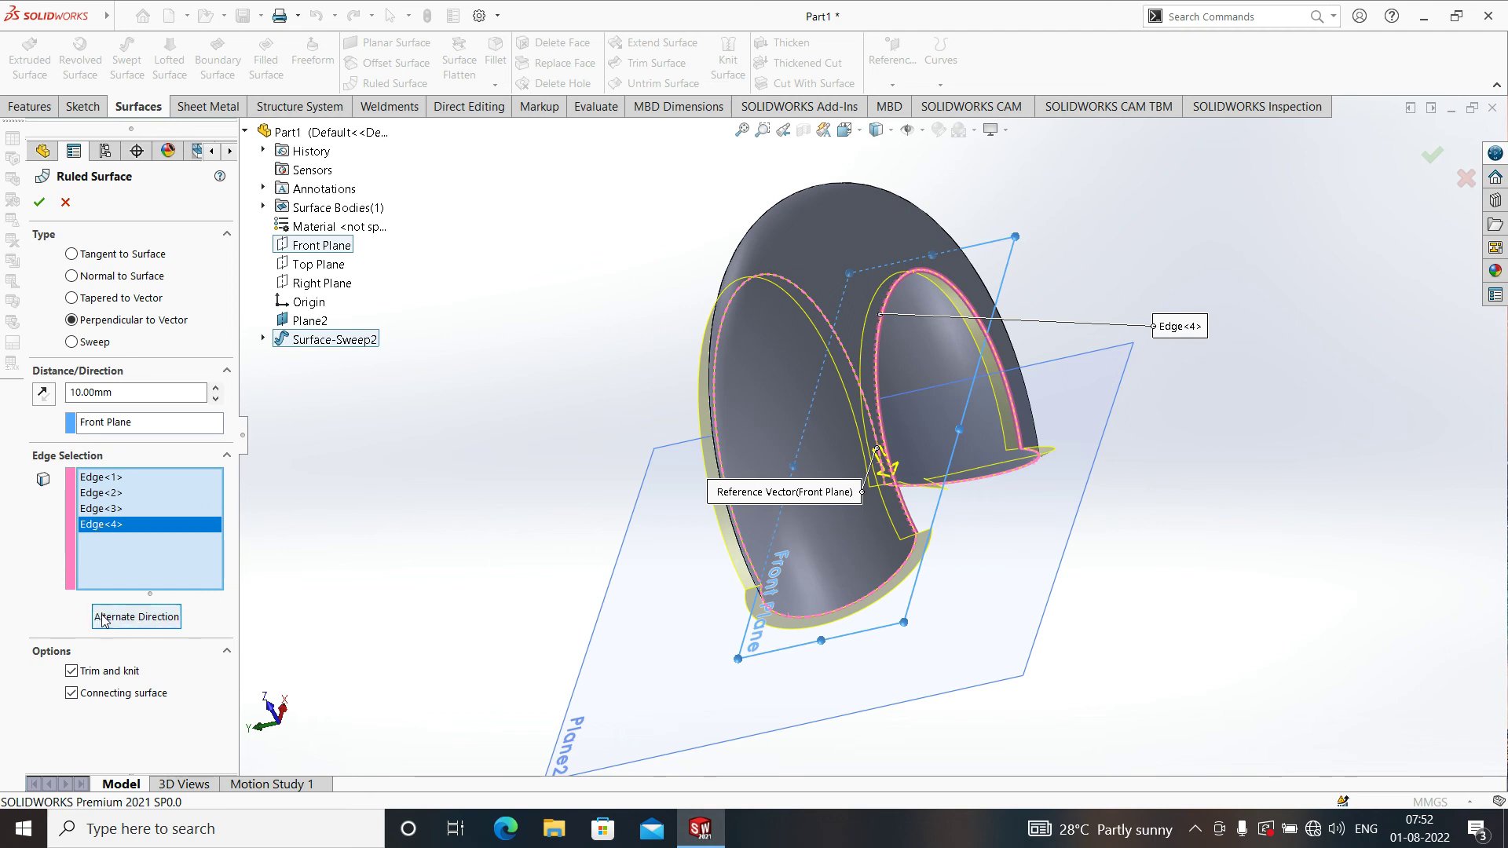
pyautogui.moveTo(998, 617)
pyautogui.mouseDown(button='middle')
pyautogui.moveTo(980, 533)
pyautogui.moveTo(880, 442)
pyautogui.mouseUp(button='middle')
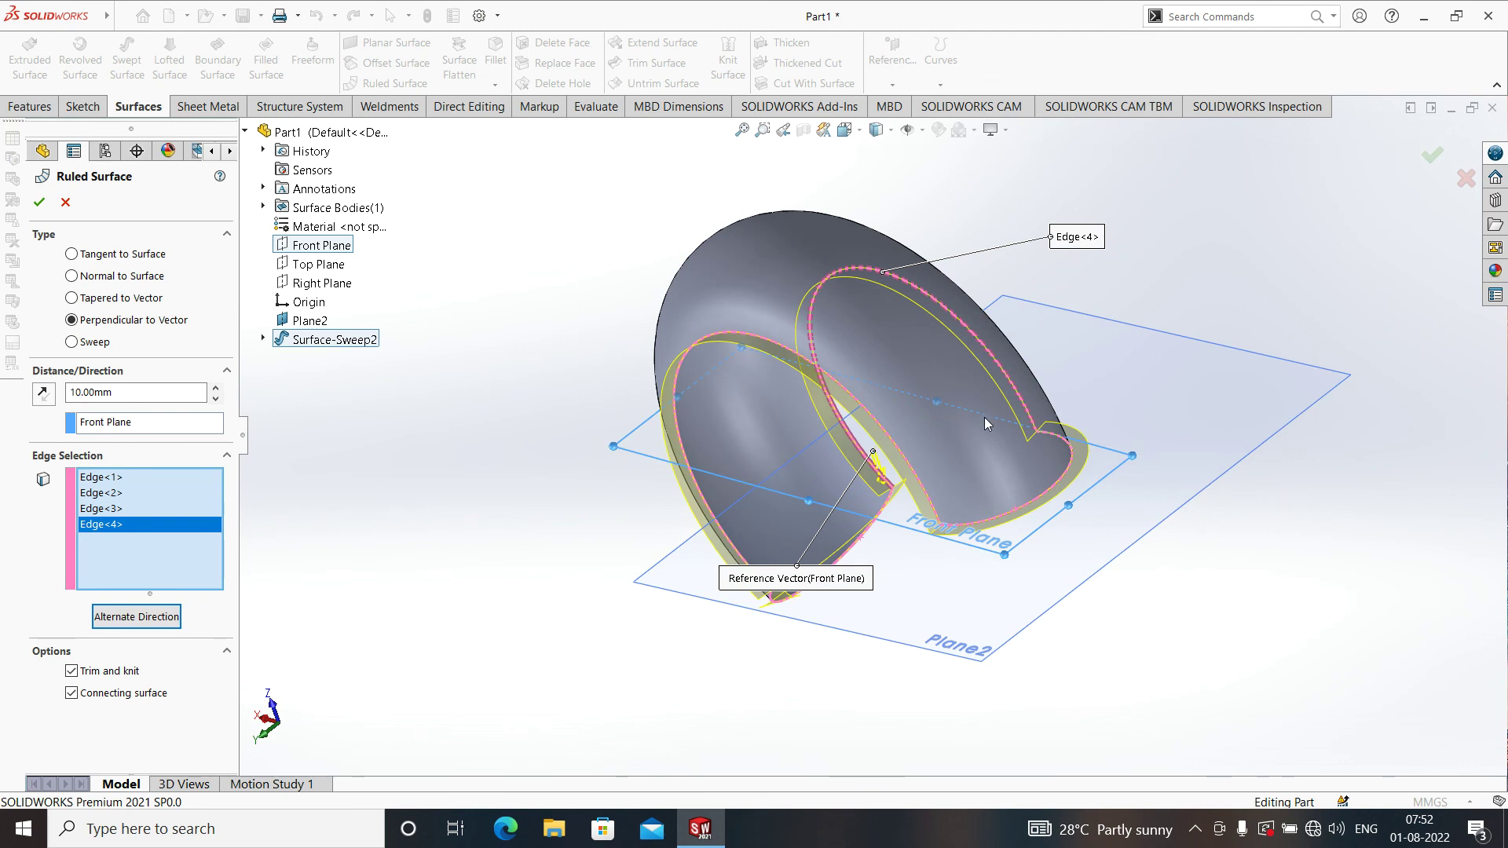
pyautogui.moveTo(1020, 481)
pyautogui.mouseDown(button='middle')
pyautogui.moveTo(964, 516)
pyautogui.moveTo(912, 459)
pyautogui.mouseUp(button='middle')
pyautogui.scroll(-3, 911, 459)
pyautogui.scroll(-3, 911, 460)
pyautogui.scroll(-2, 605, 579)
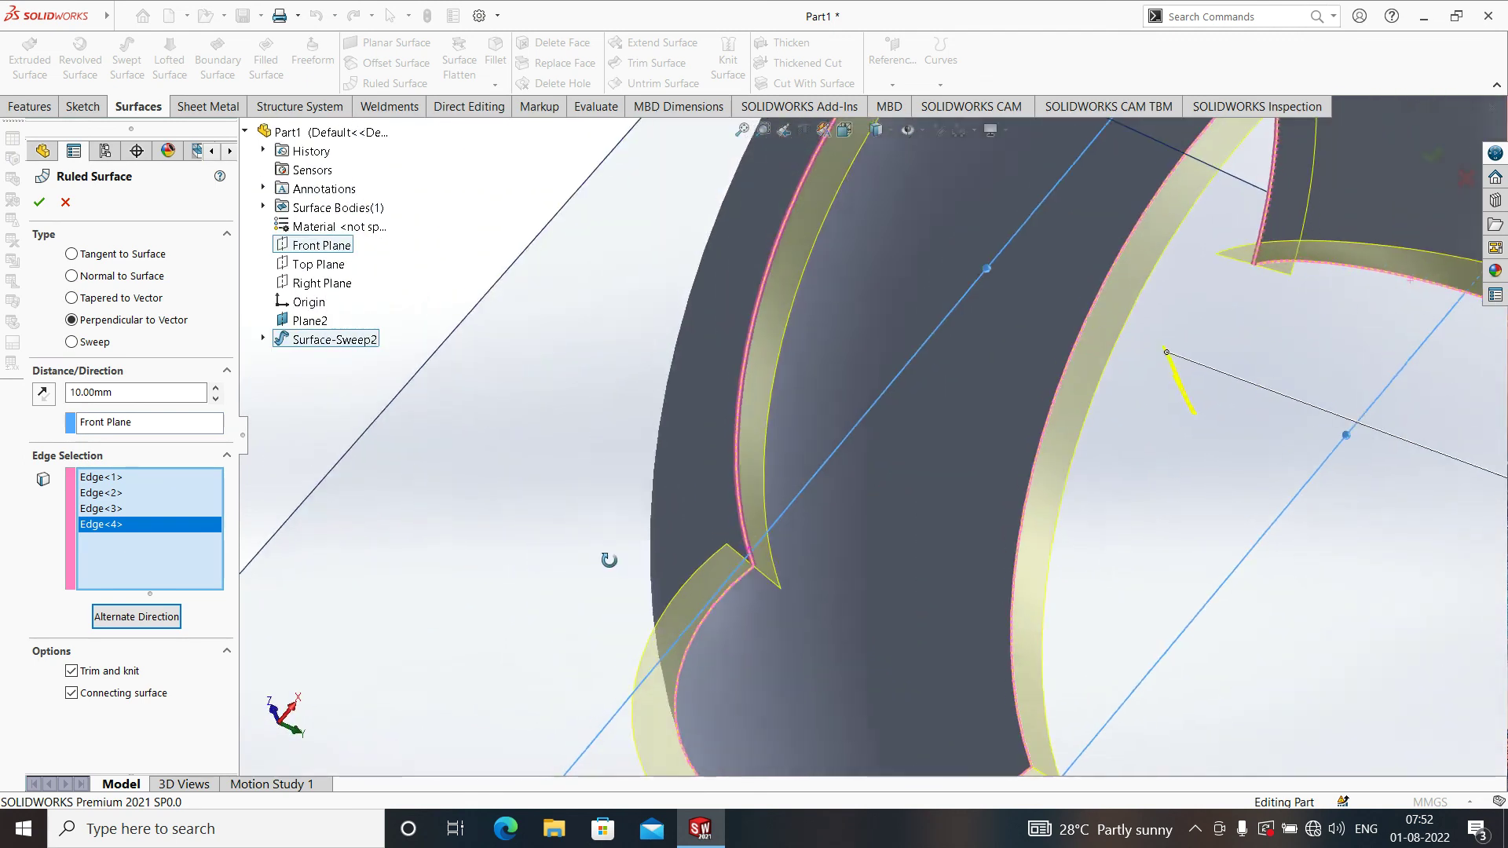
pyautogui.scroll(-1, 690, 520)
pyautogui.scroll(-2, 761, 573)
pyautogui.scroll(2, 771, 601)
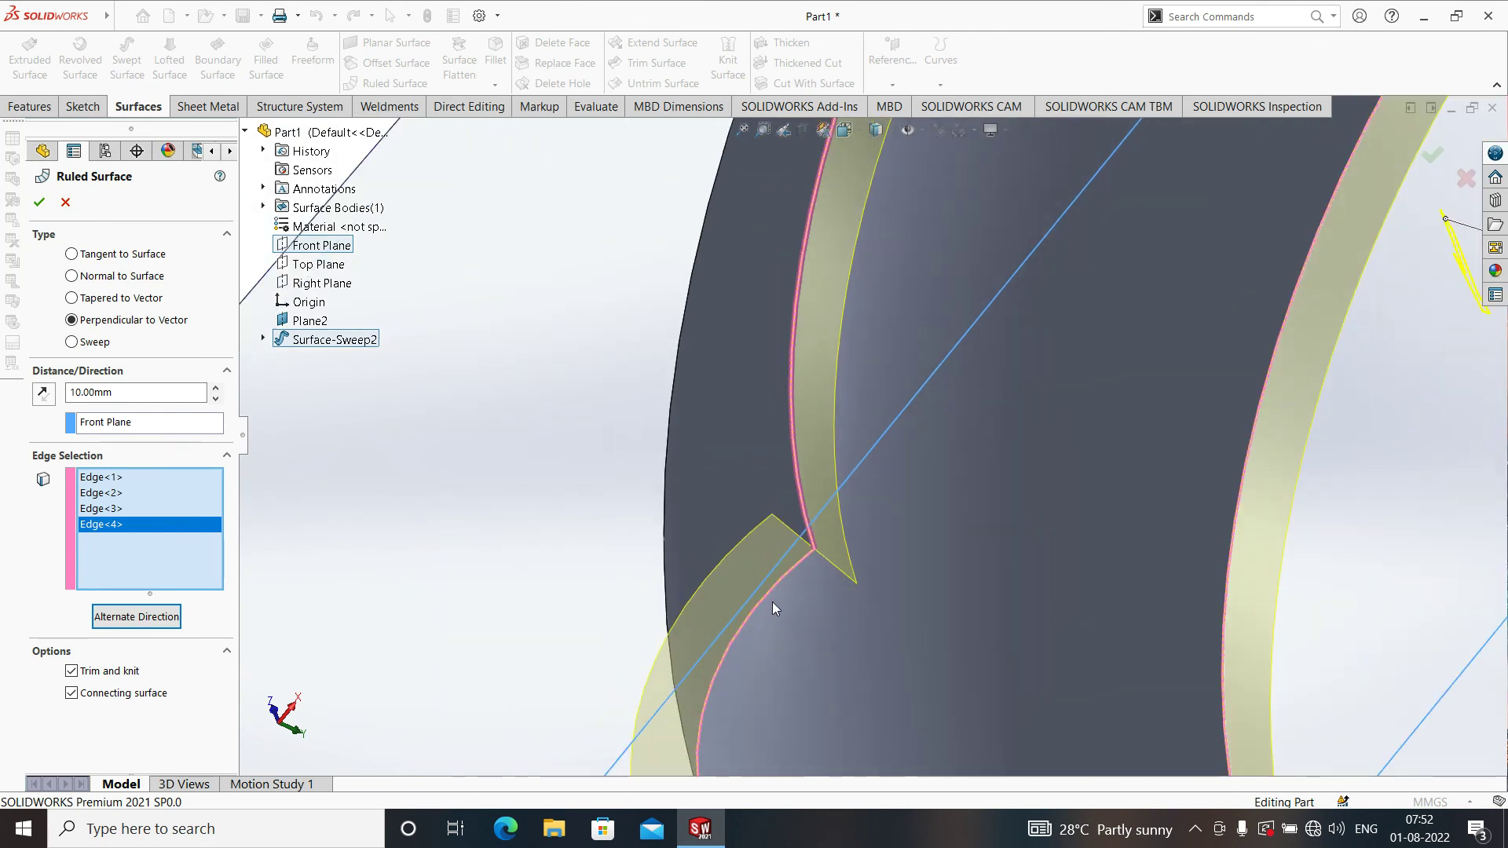
pyautogui.scroll(3, 792, 591)
pyautogui.moveTo(592, 572)
pyautogui.mouseDown(button='middle')
pyautogui.moveTo(846, 579)
pyautogui.moveTo(327, 632)
pyautogui.mouseUp(button='middle')
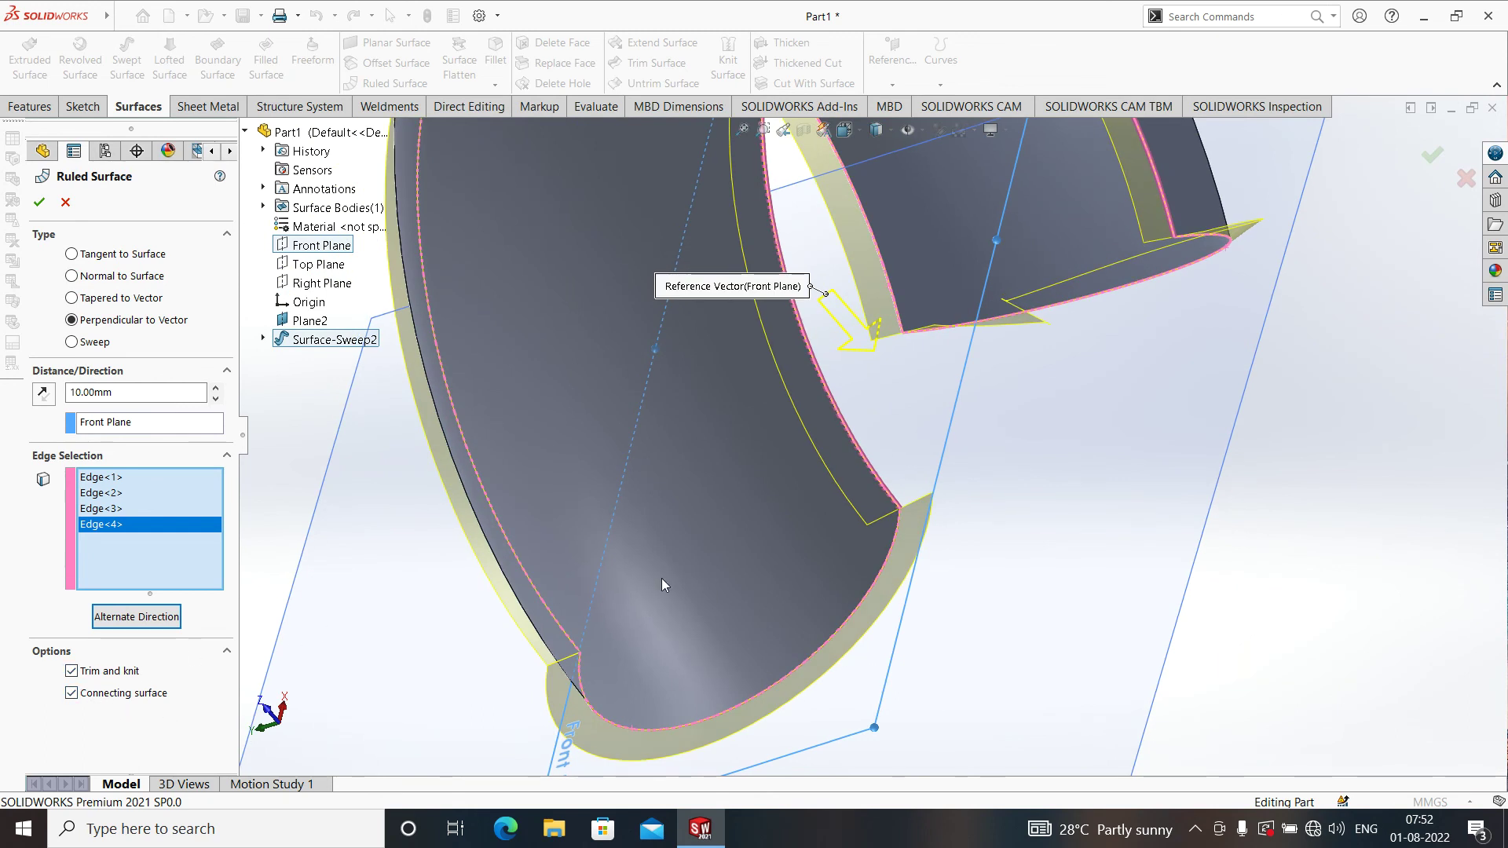
pyautogui.scroll(-3, 750, 563)
pyautogui.moveTo(751, 563)
pyautogui.mouseDown(button='middle')
pyautogui.moveTo(818, 430)
pyautogui.moveTo(825, 493)
pyautogui.moveTo(899, 492)
pyautogui.moveTo(920, 393)
pyautogui.moveTo(663, 489)
pyautogui.mouseUp(button='middle')
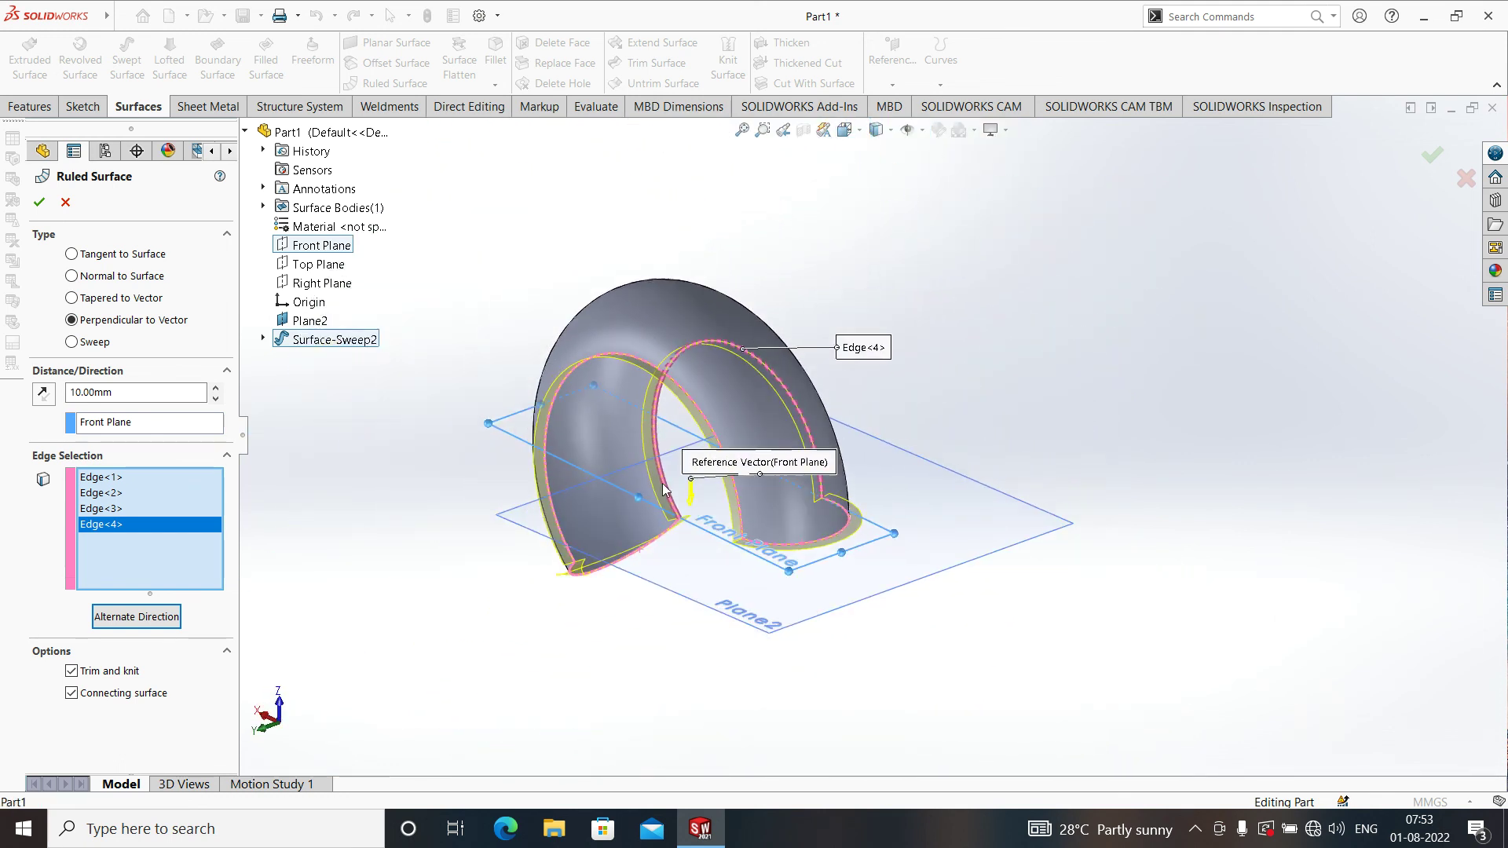
pyautogui.scroll(-3, 591, 444)
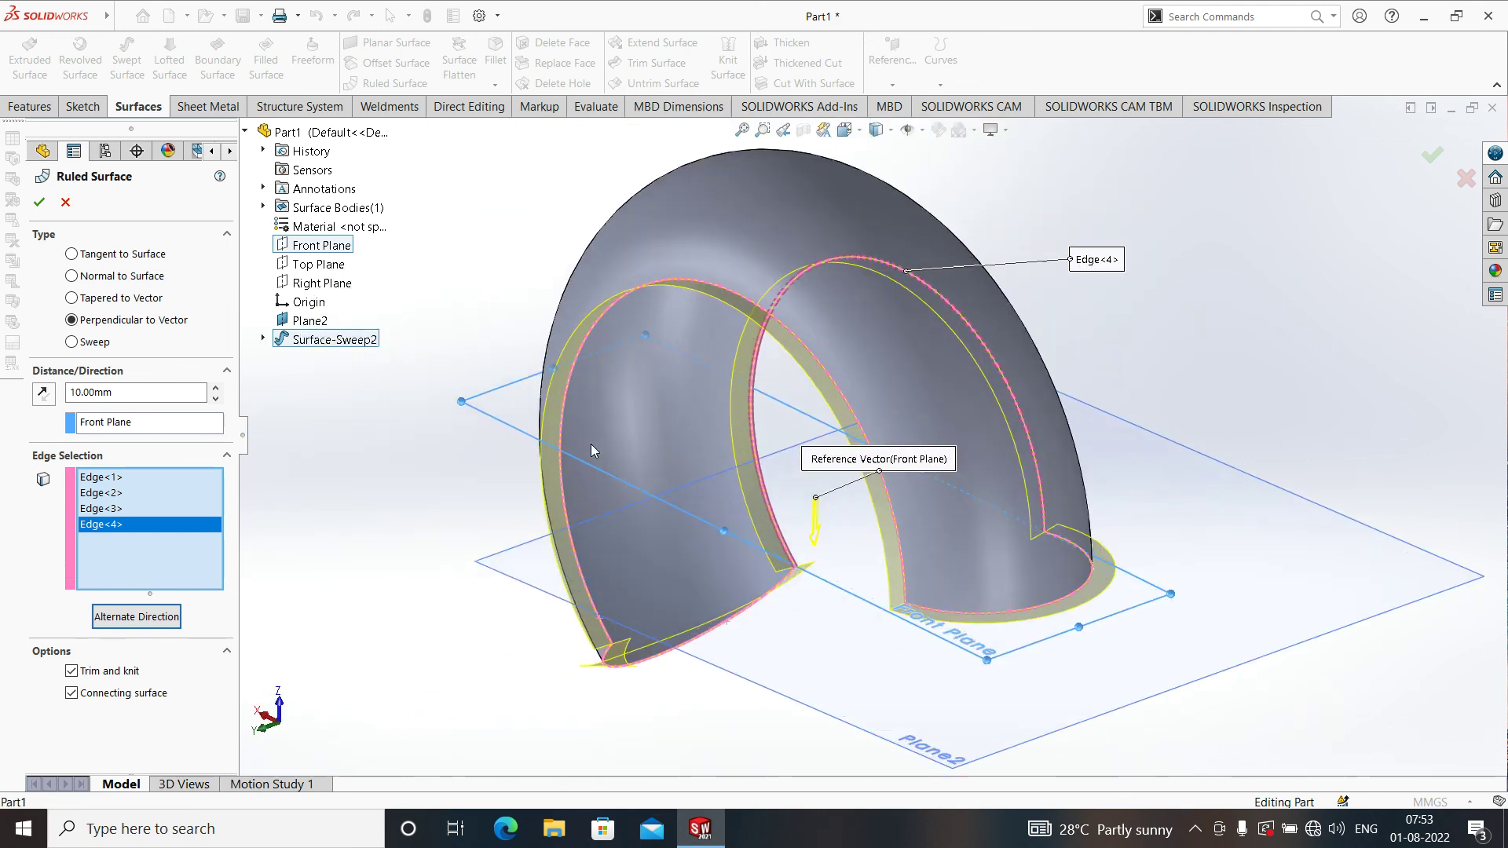
# - Accept the feature as Ruled Surface2 and review the flanges around the swept arch
pyautogui.click(41, 207)
pyautogui.moveTo(833, 449)
pyautogui.mouseDown(button='middle')
pyautogui.moveTo(836, 504)
pyautogui.moveTo(897, 388)
pyautogui.moveTo(901, 424)
pyautogui.moveTo(832, 461)
pyautogui.moveTo(879, 454)
pyautogui.moveTo(893, 413)
pyautogui.moveTo(824, 366)
pyautogui.moveTo(788, 387)
pyautogui.moveTo(808, 448)
pyautogui.moveTo(798, 427)
pyautogui.moveTo(858, 418)
pyautogui.moveTo(904, 388)
pyautogui.mouseUp(button='middle')
pyautogui.scroll(1, 872, 440)
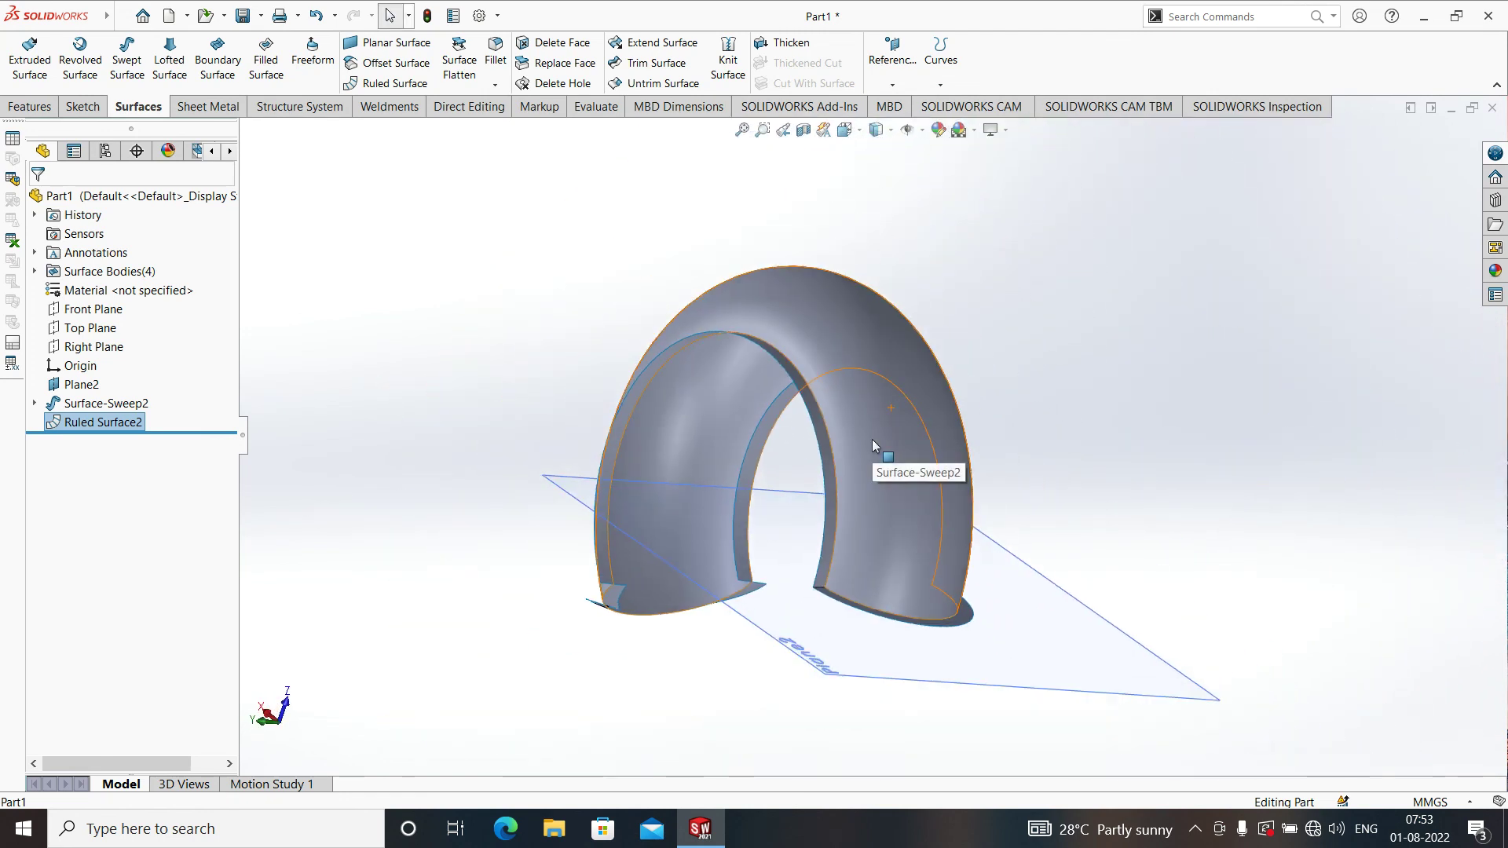
pyautogui.scroll(-4, 875, 440)
pyautogui.scroll(2, 727, 459)
pyautogui.scroll(-1, 670, 446)
pyautogui.scroll(1, 628, 454)
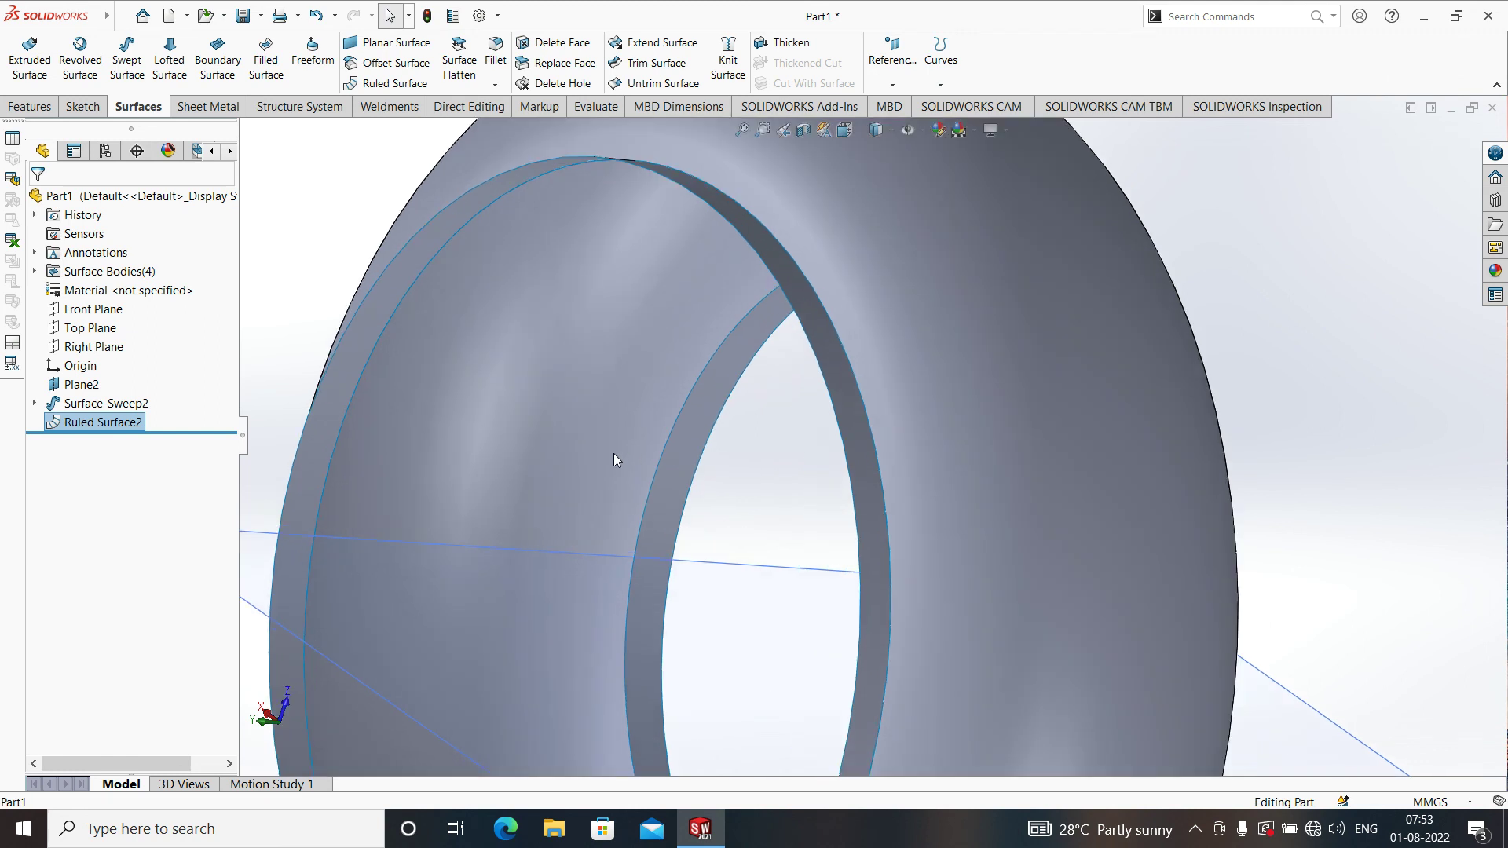
pyautogui.scroll(1, 615, 460)
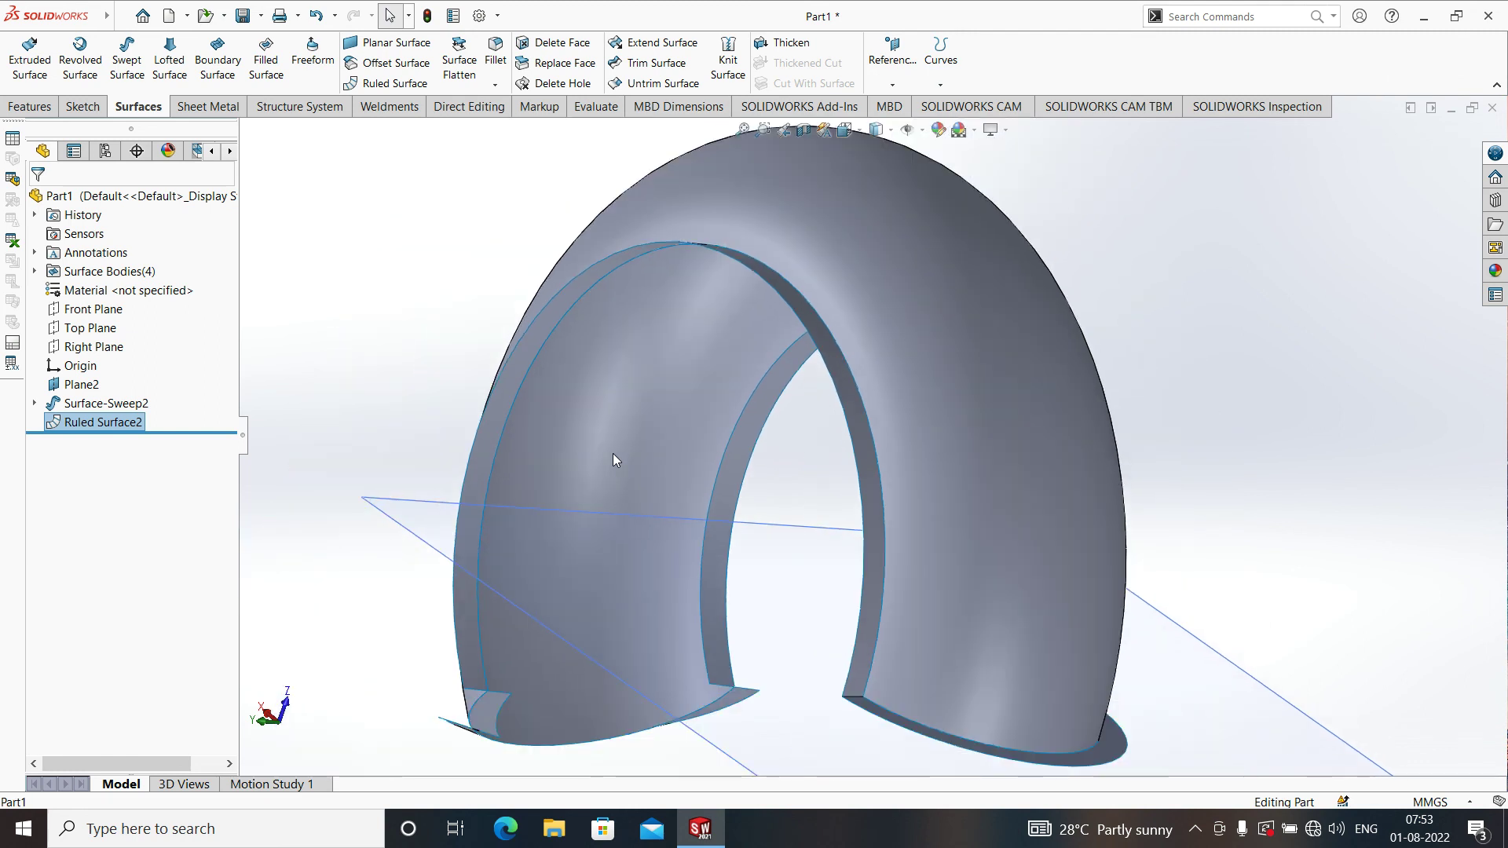